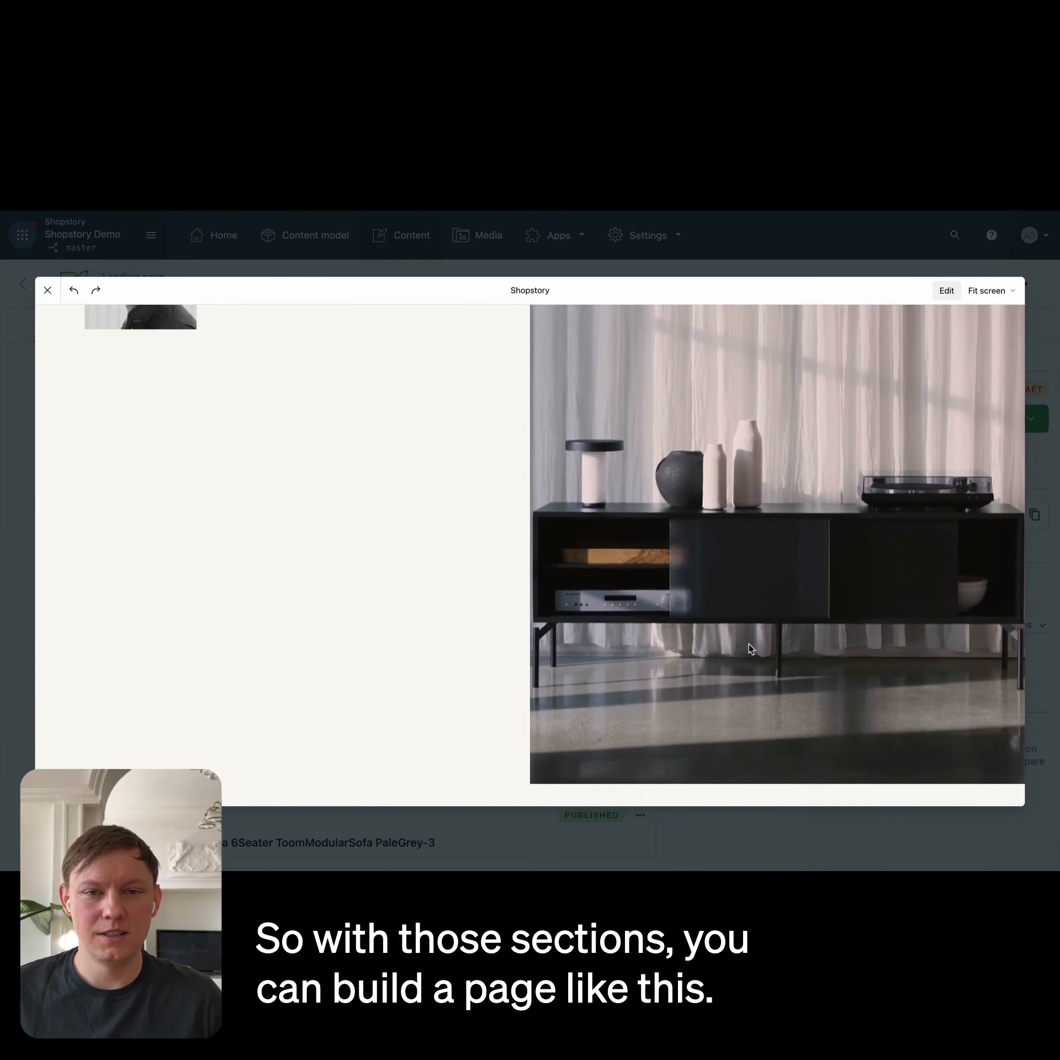
Step: Preview the finished landing page at the Mobile size and look through its sections, including the New Arrivals slider
click(990, 291)
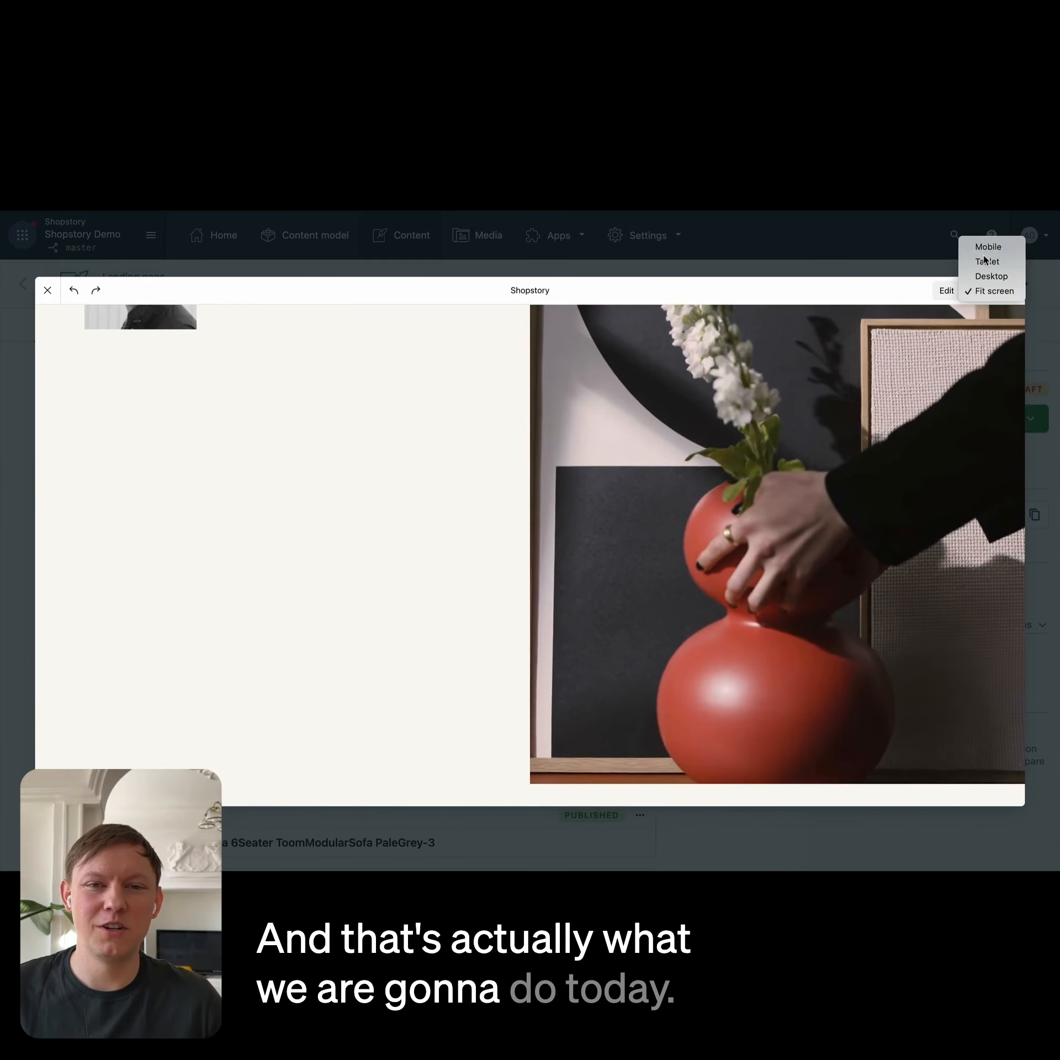
click(988, 247)
scroll(512, 513, down, 8)
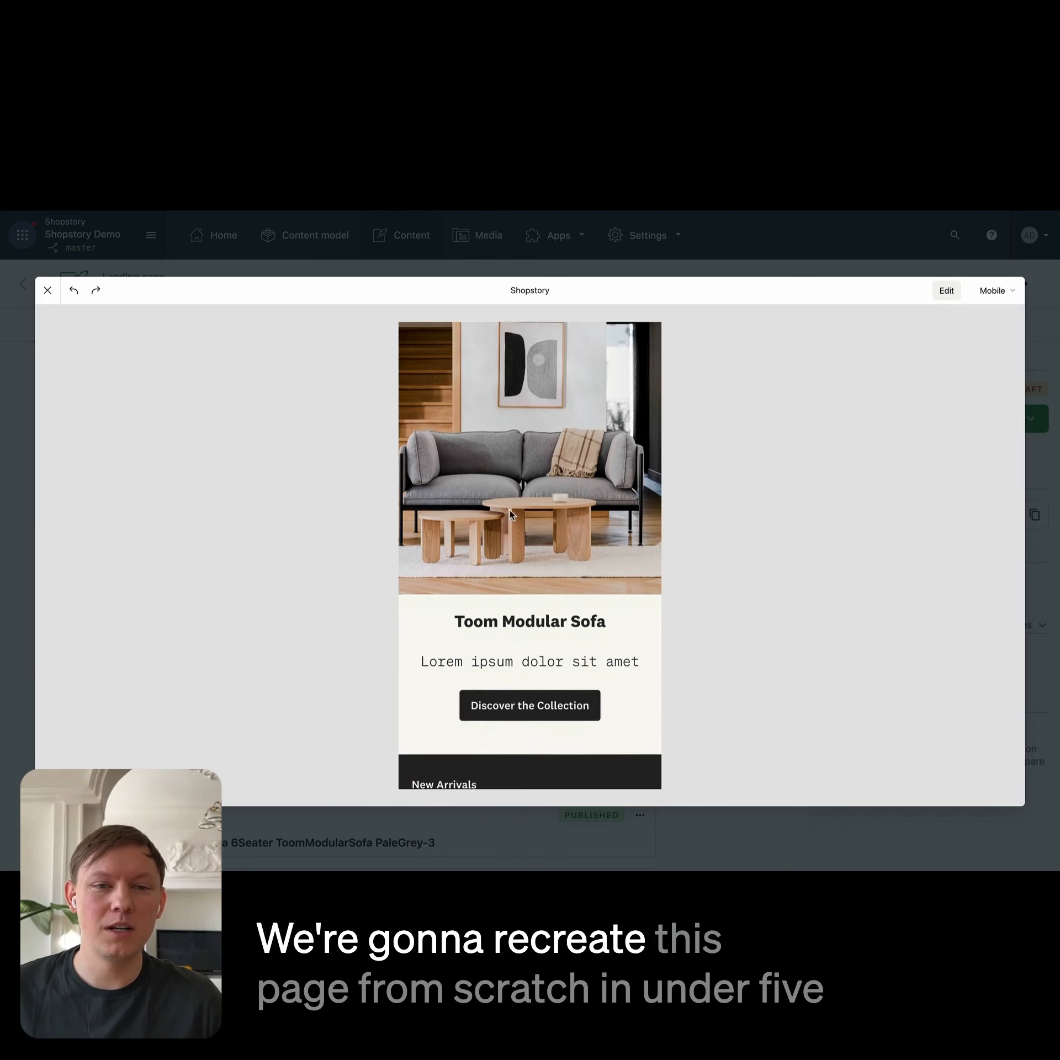
scroll(522, 520, right, 6)
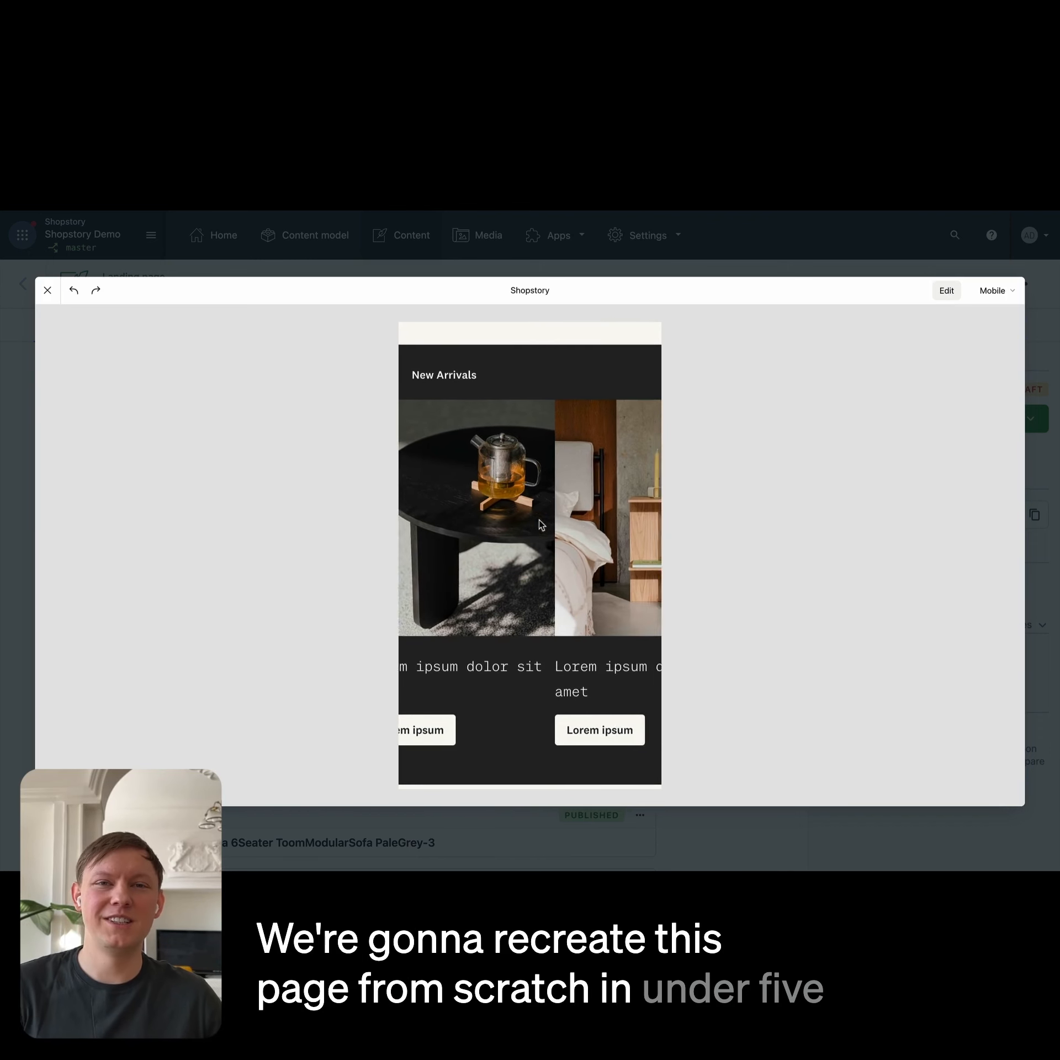
scroll(540, 523, down, 10)
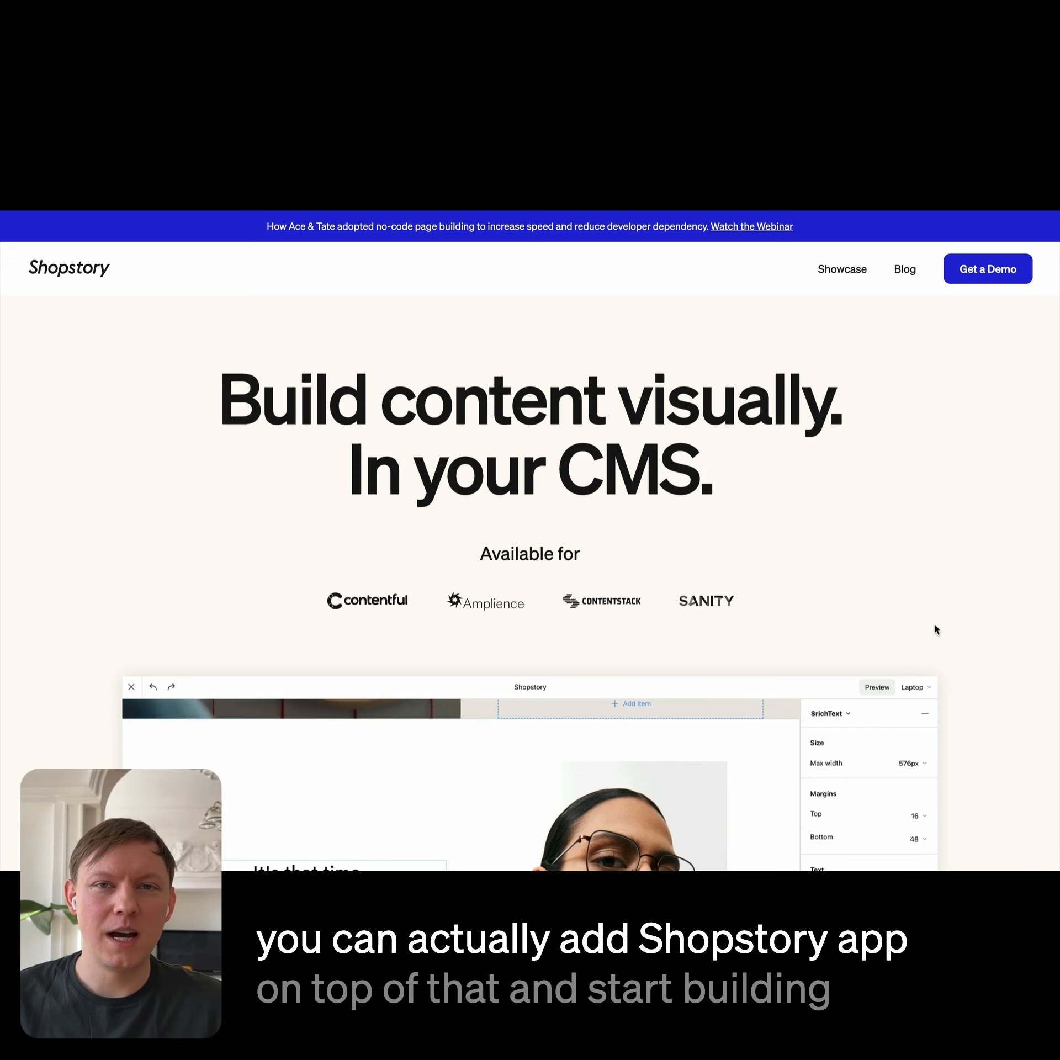
Step: Look through the Shopstory website and its showcase of customer-built pages
scroll(935, 629, down, 10)
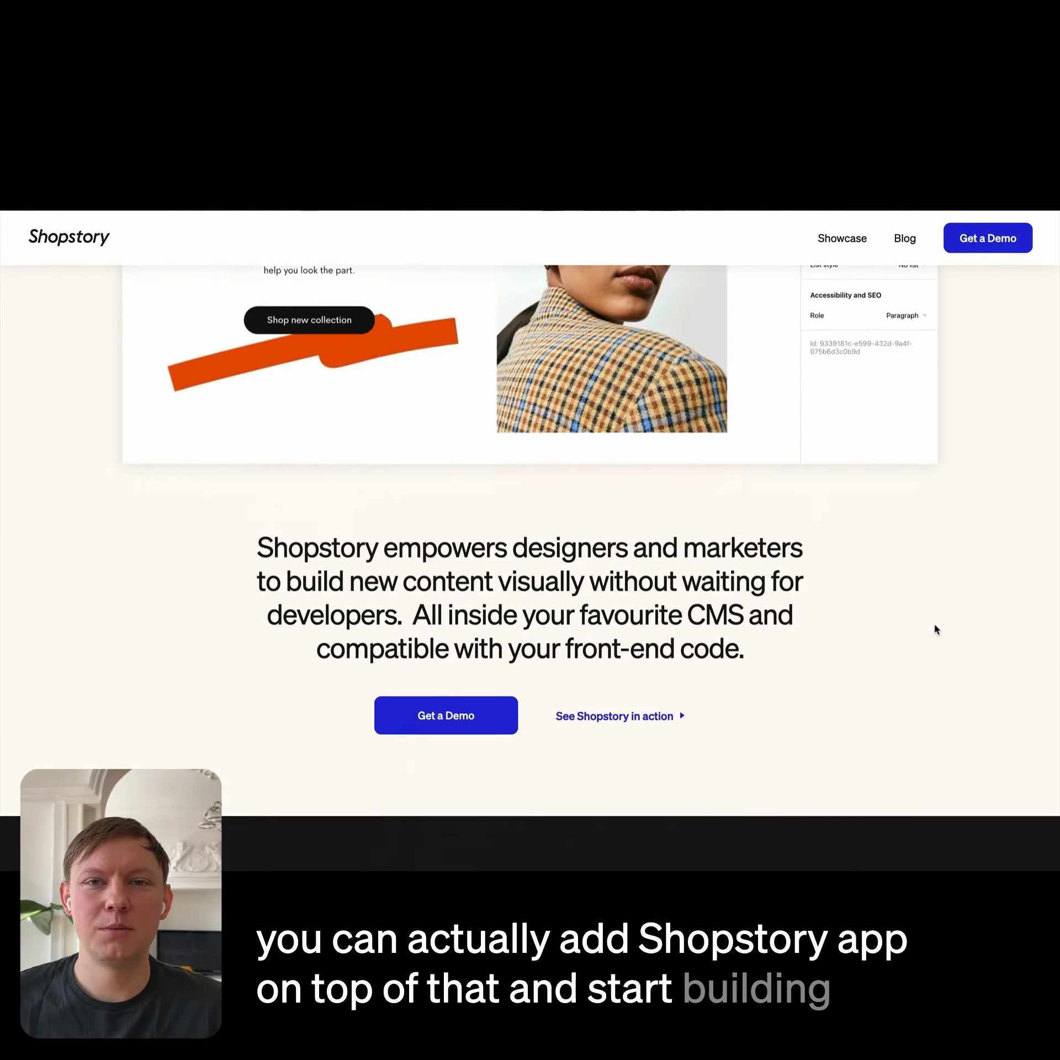
scroll(935, 629, down, 8)
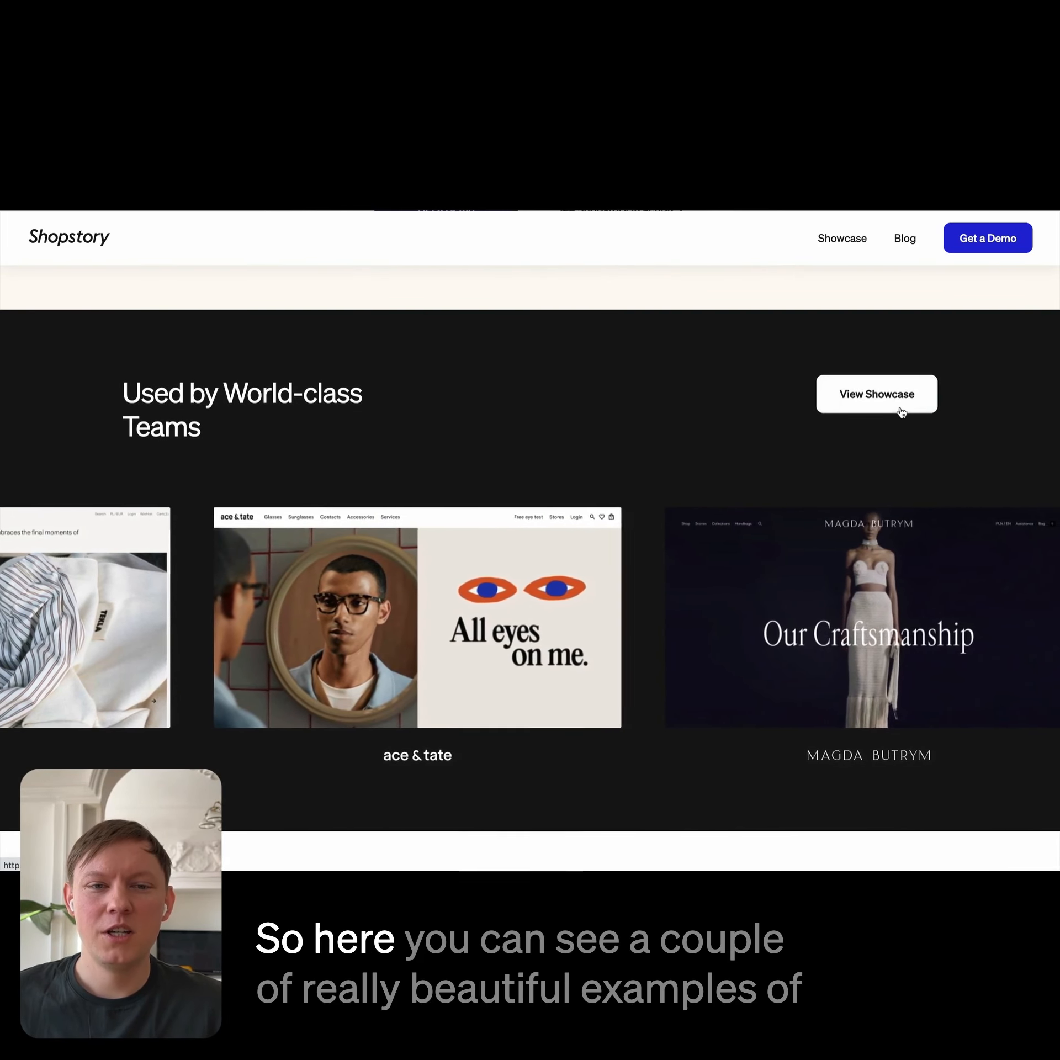
click(901, 412)
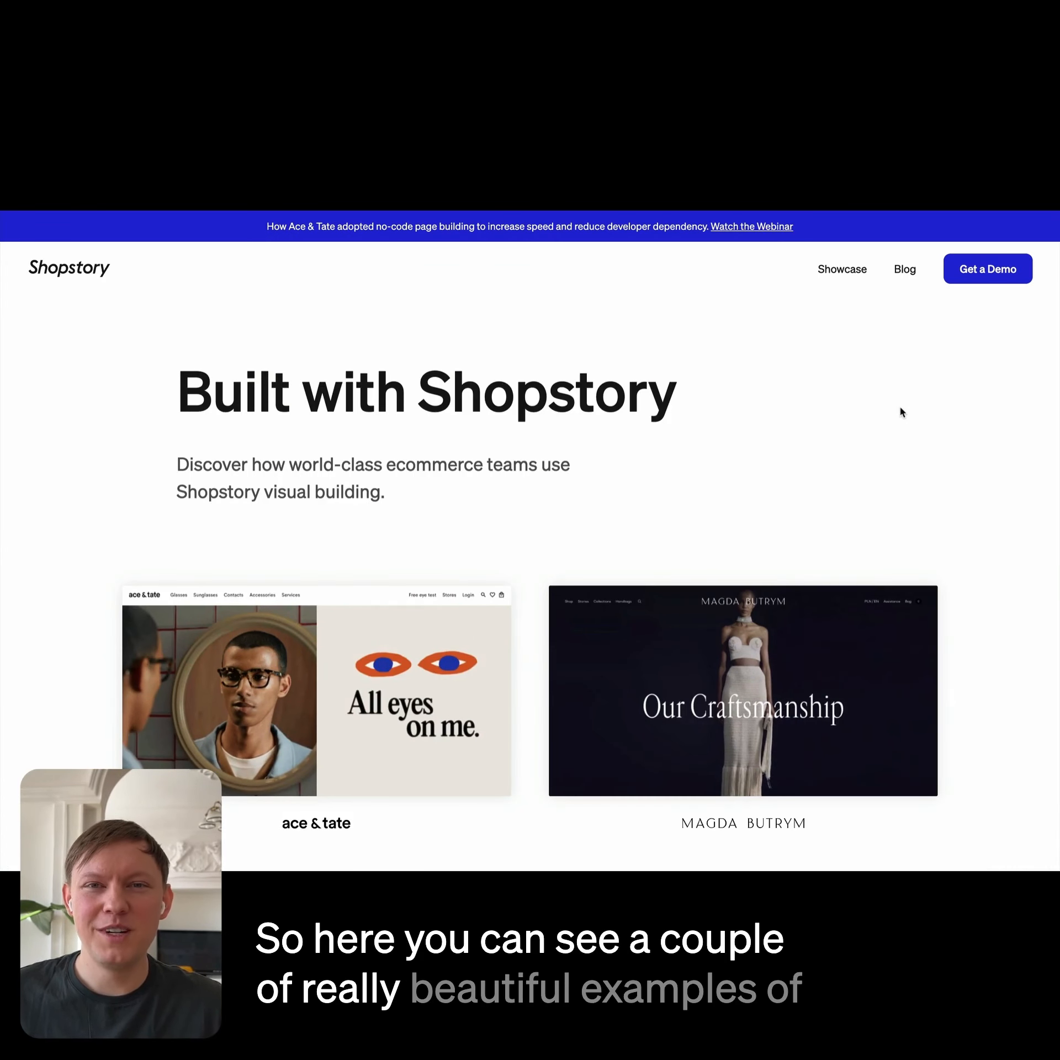
scroll(902, 411, down, 5)
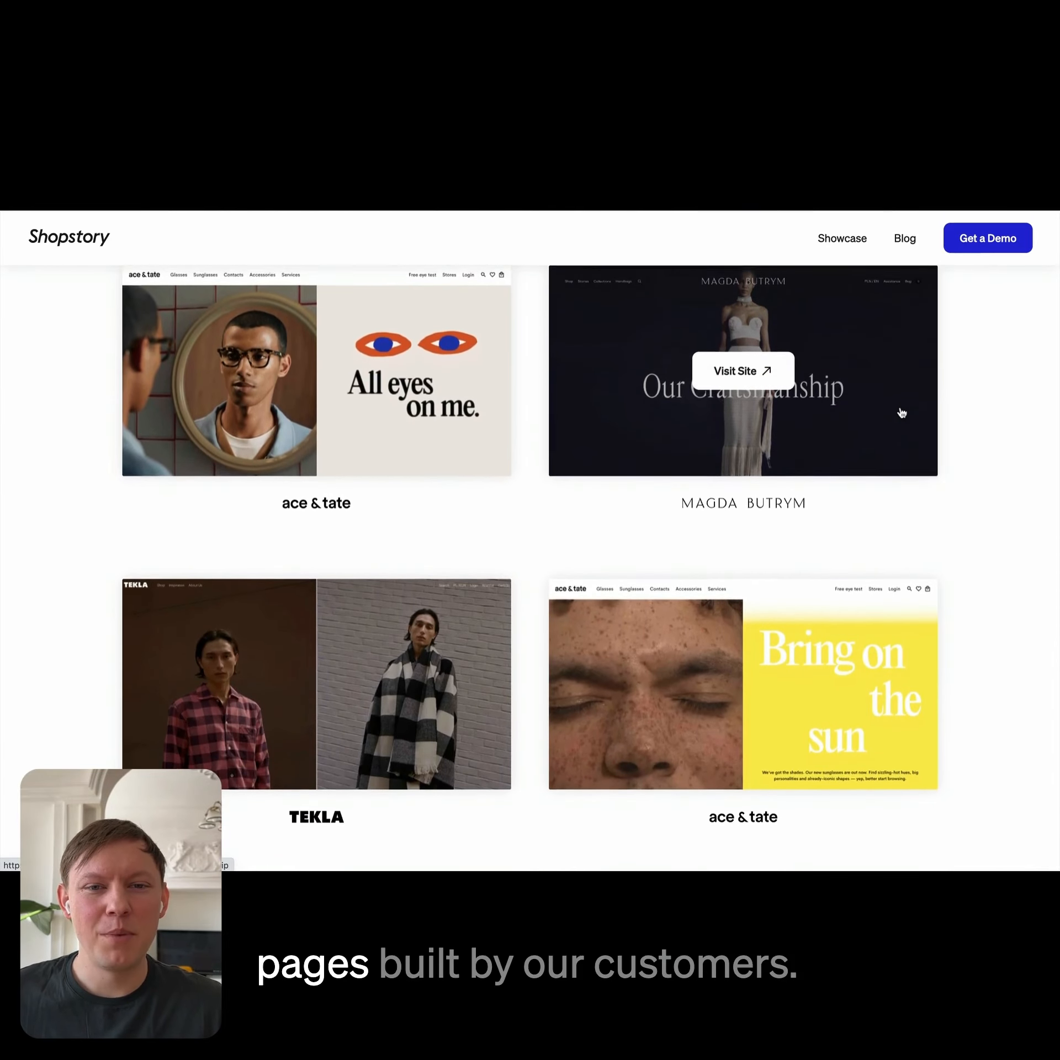
scroll(902, 413, down, 8)
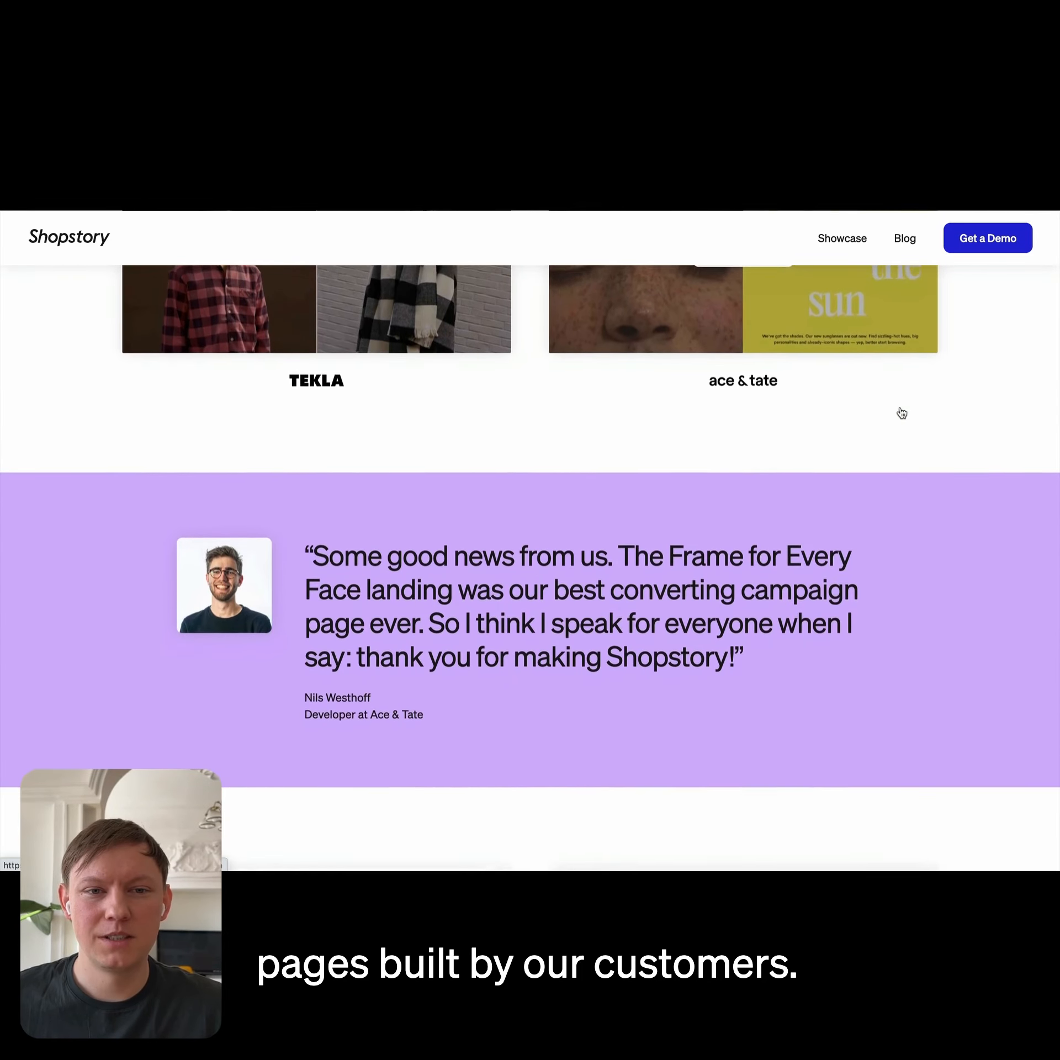
scroll(902, 412, down, 4)
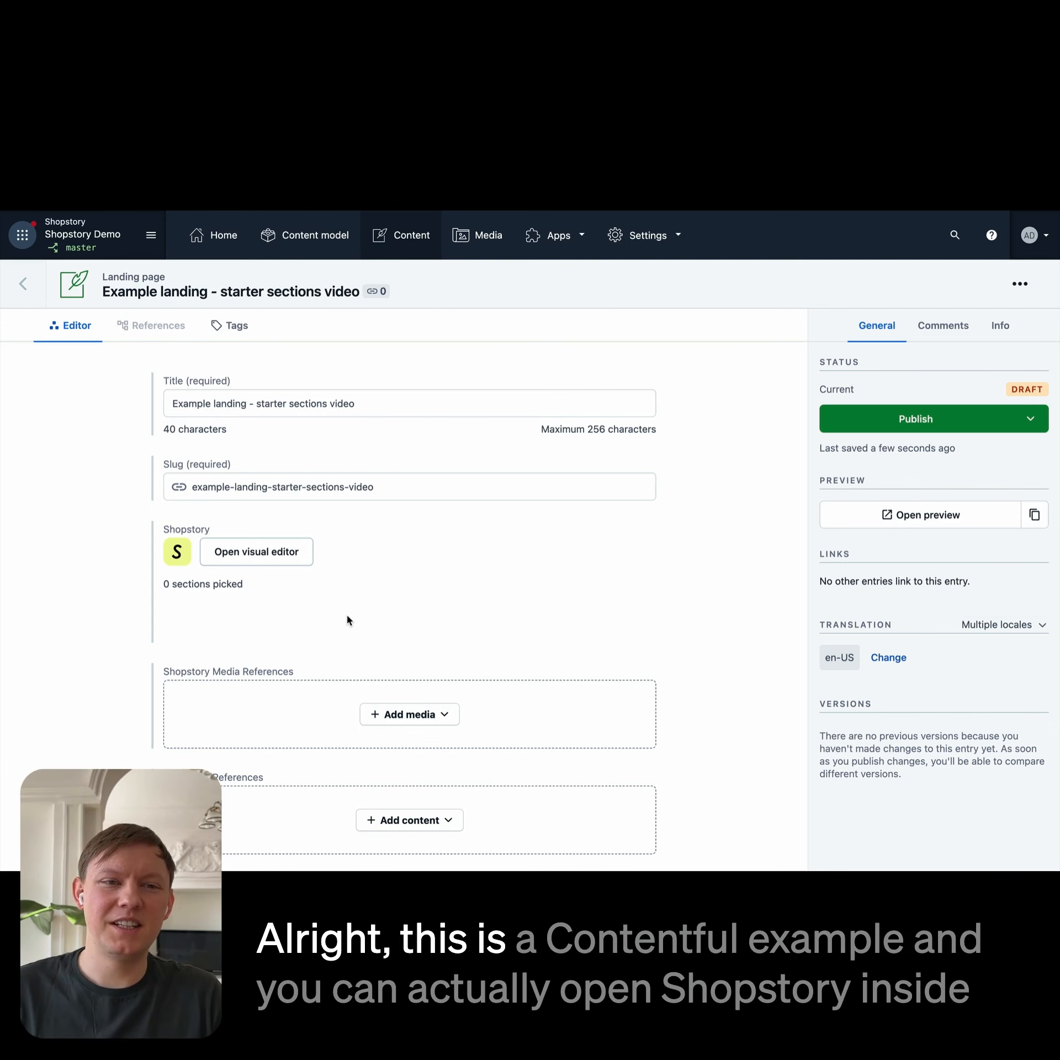
Step: Open the landing page entry's visual editor and add the hero banner with a wide image above a centred heading, text and two buttons
click(267, 552)
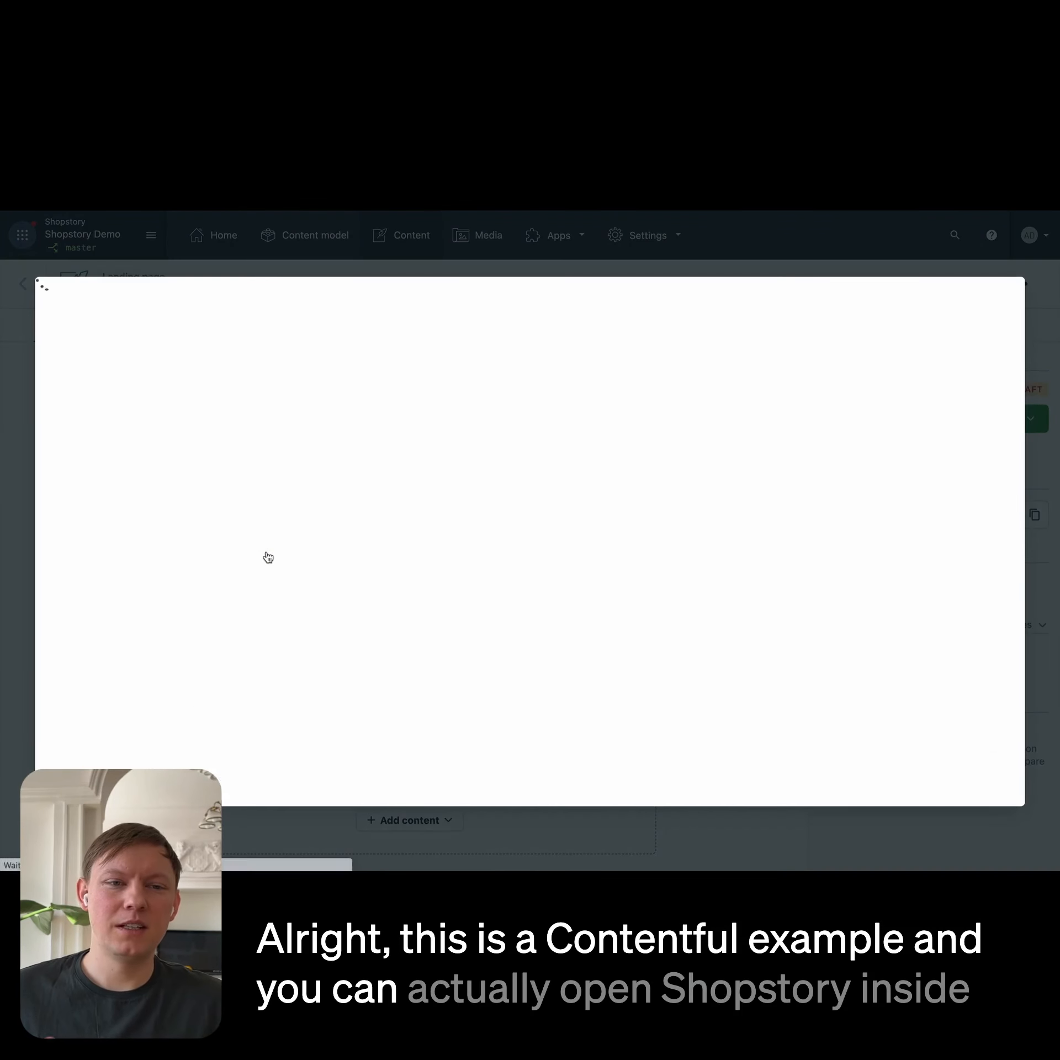
click(397, 528)
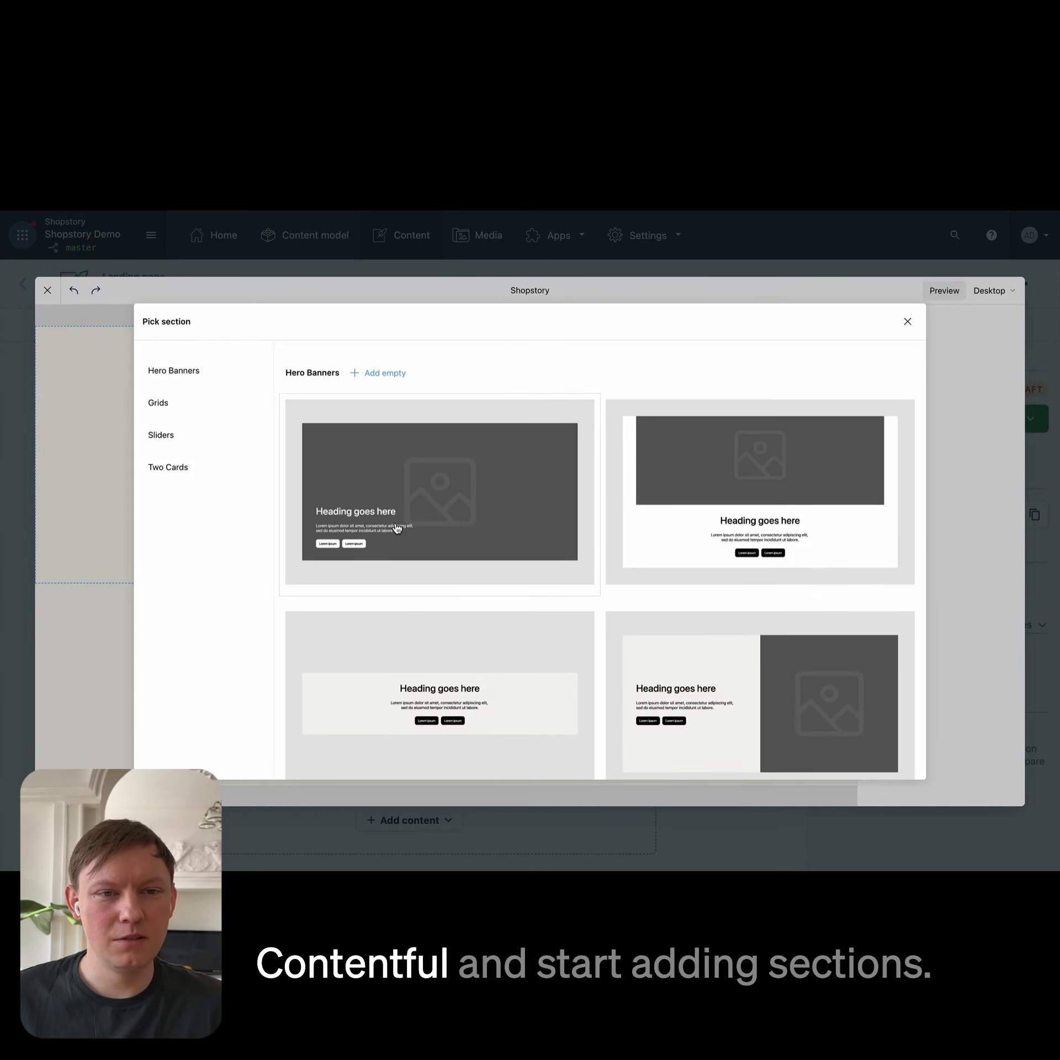
scroll(397, 528, down, 10)
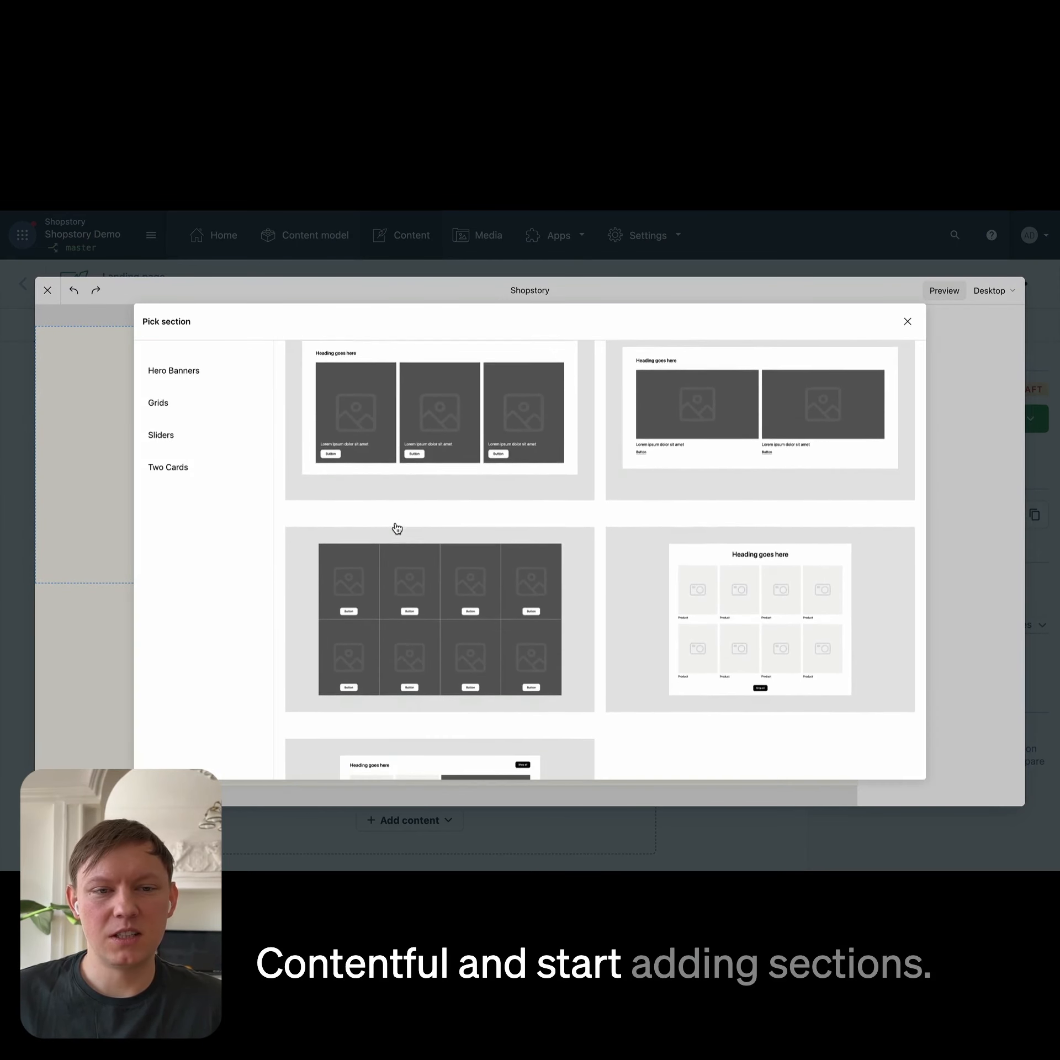
scroll(397, 528, down, 15)
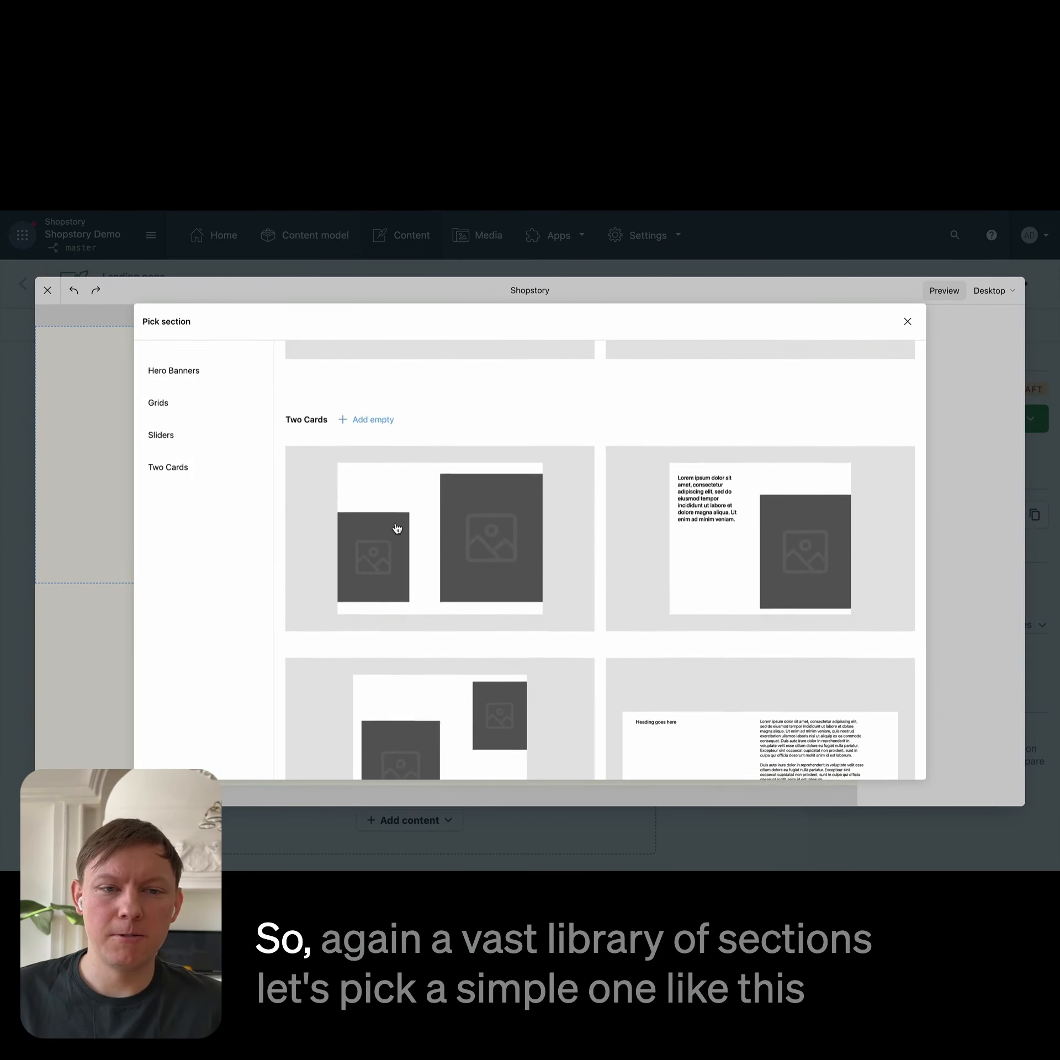
scroll(397, 528, up, 20)
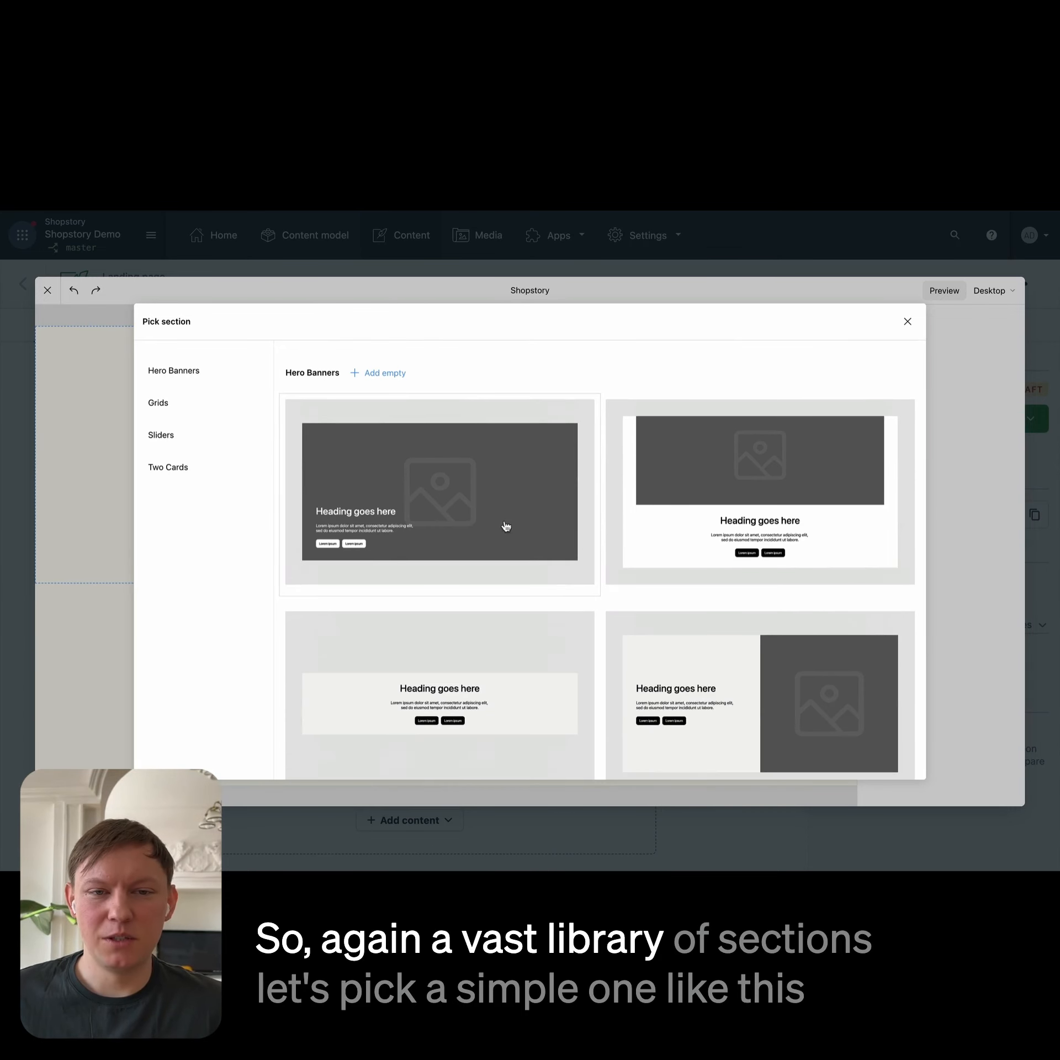
click(722, 525)
Step: Set the hero banner's placeholder image to the living-room photo of the grey two-seater Toom modular sofa
click(721, 525)
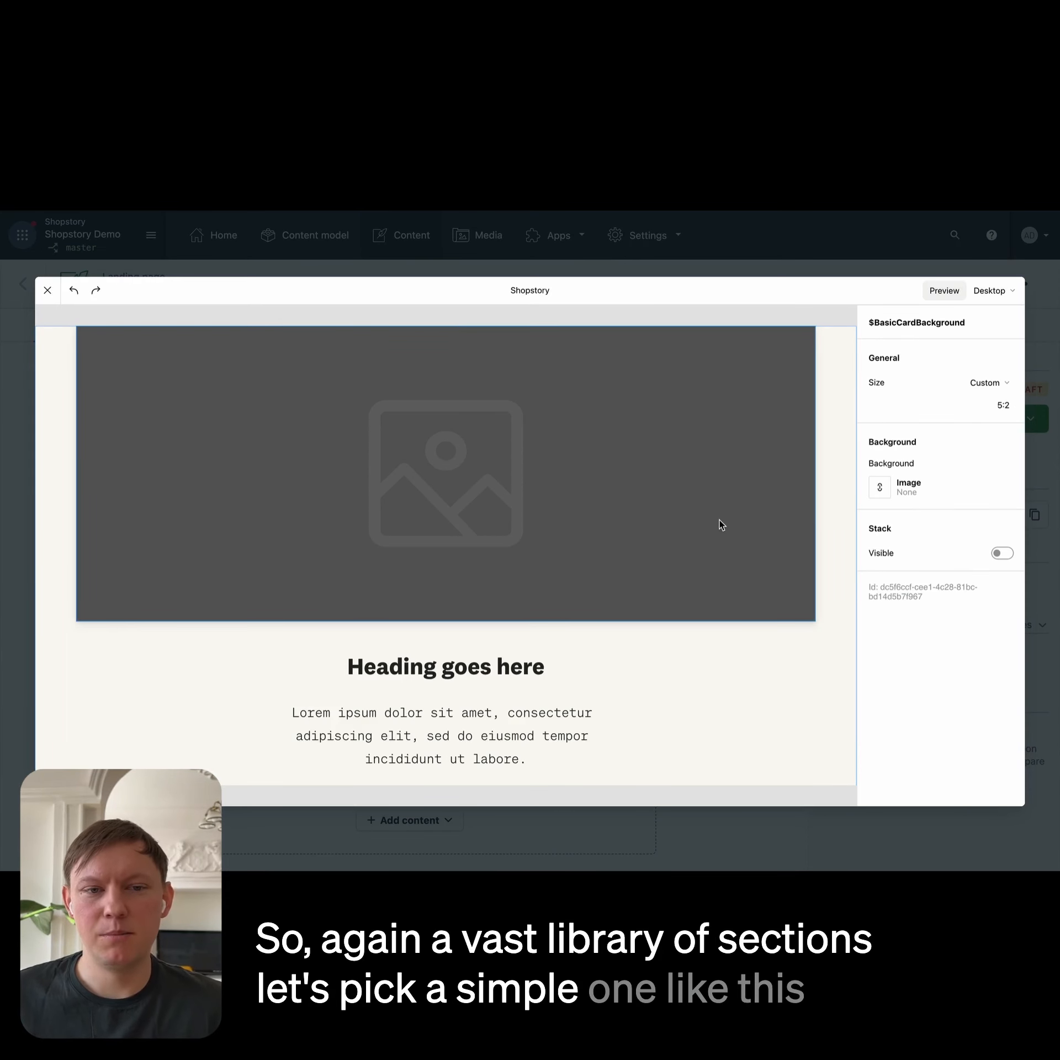
click(913, 490)
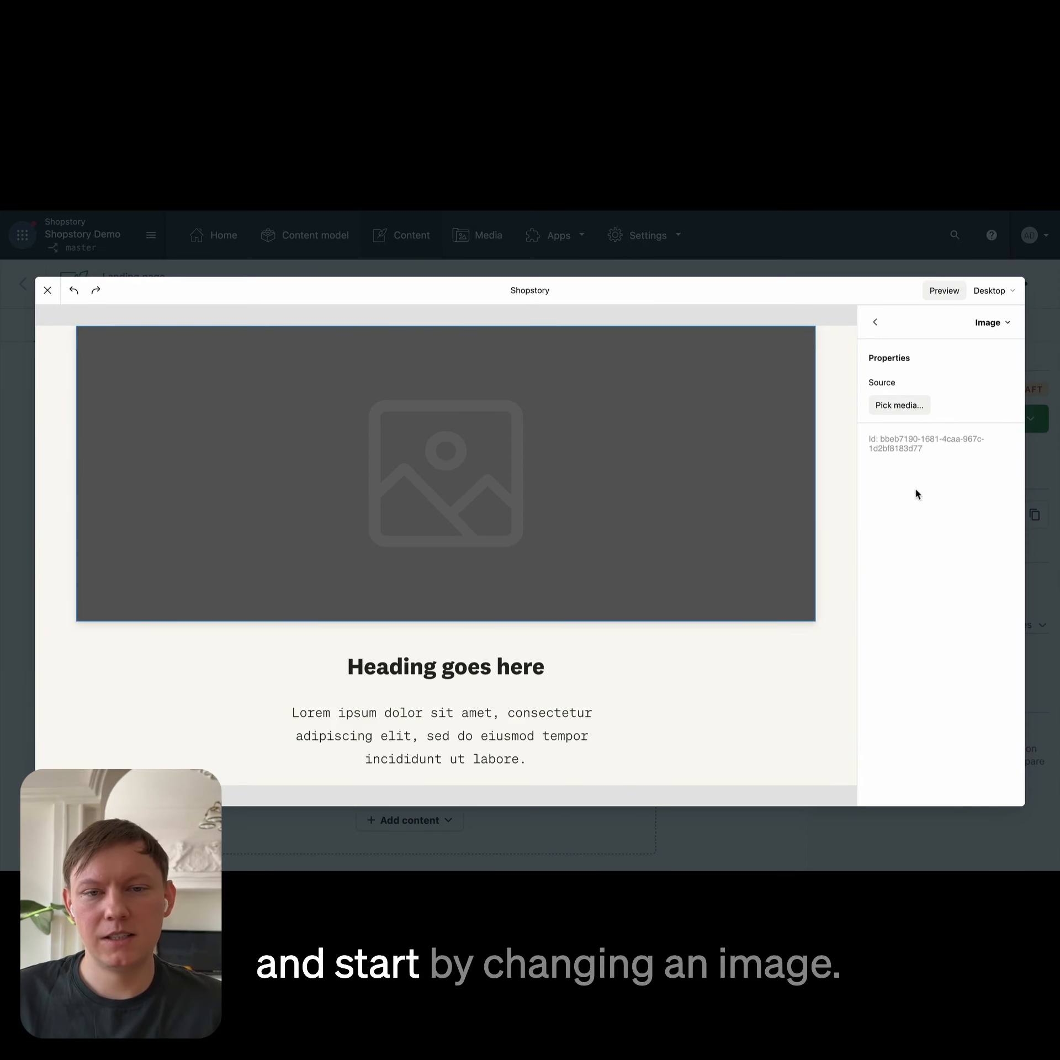
click(909, 416)
click(665, 430)
Step: Replace the hero banner's heading text with "Toom Modular Sofa"
click(410, 672)
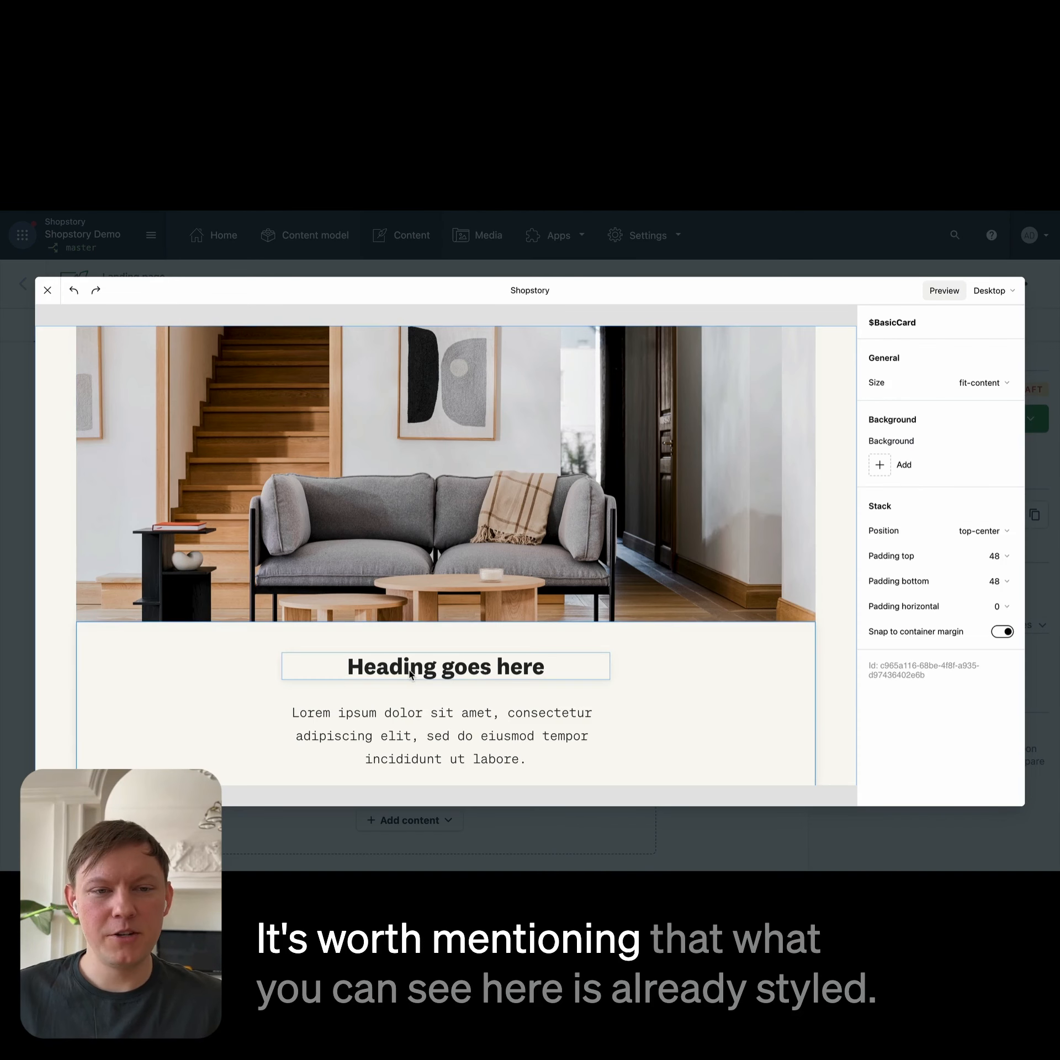
click(410, 672)
key(ctrl+a)
key(BackSpace)
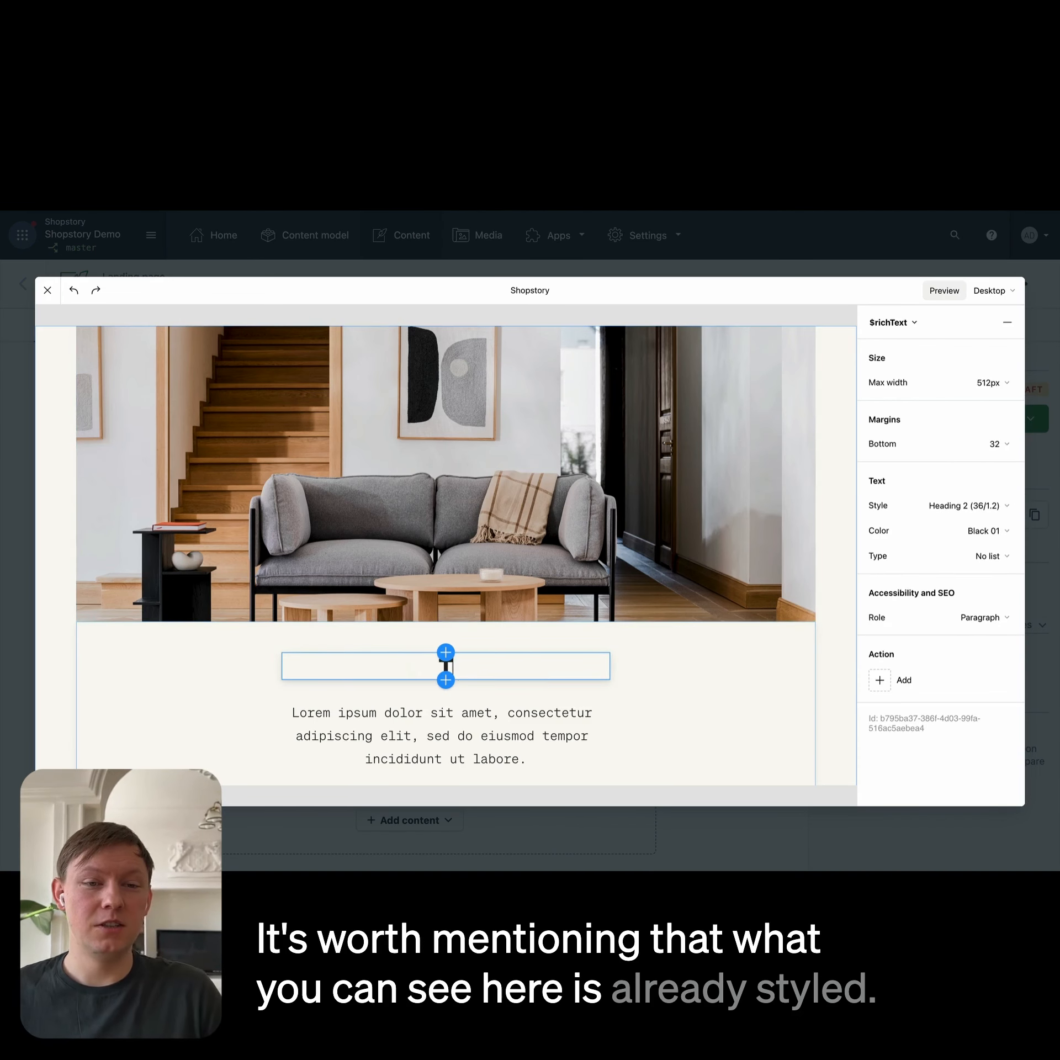
text(Toom Modu)
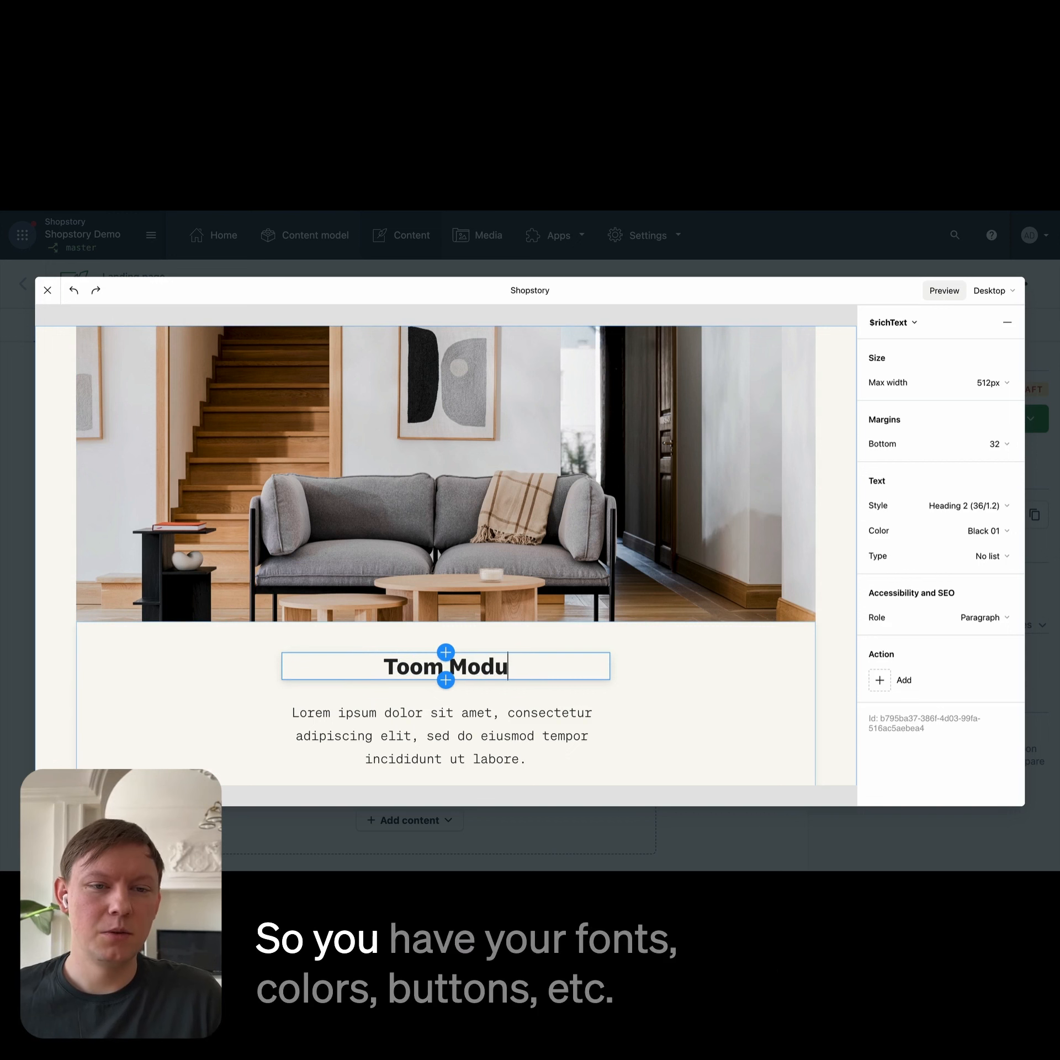
text(lar Sofa)
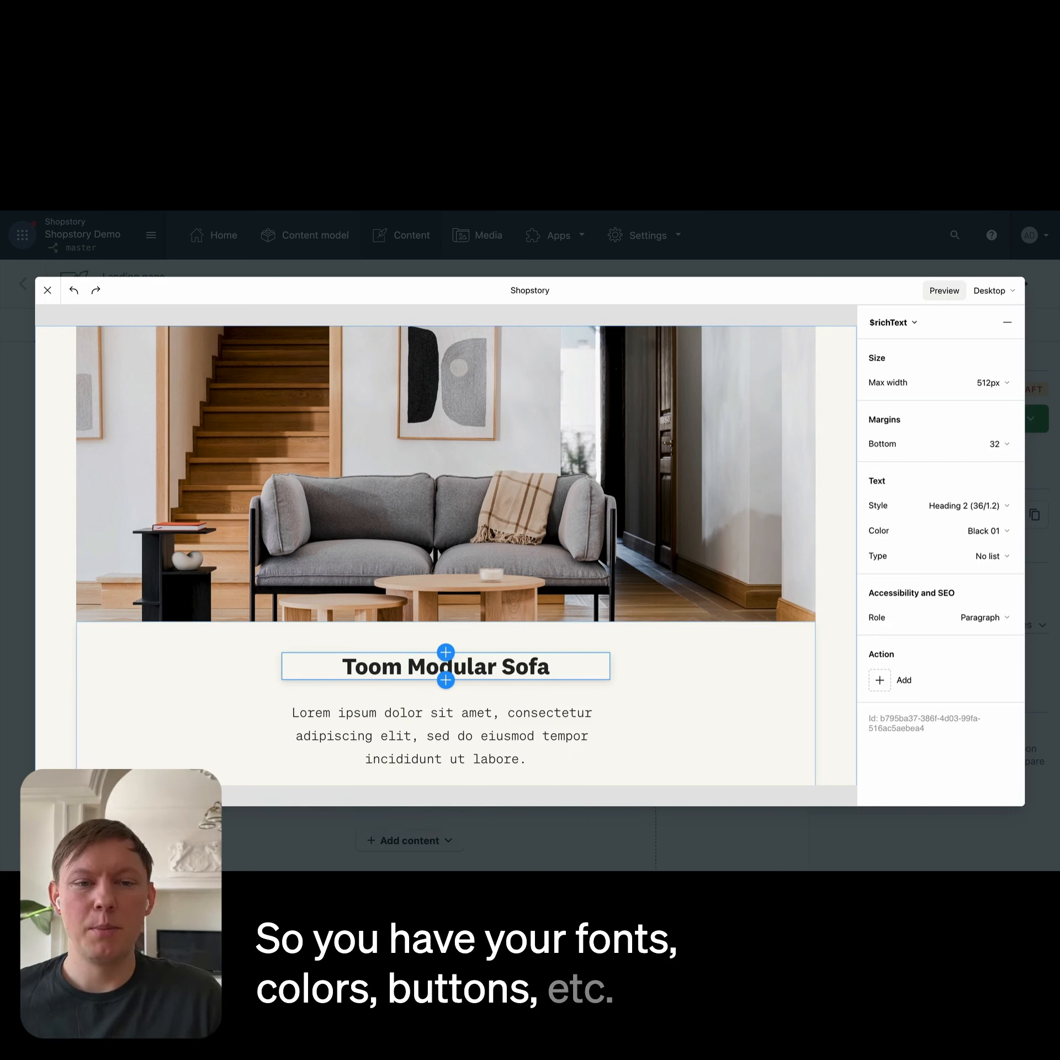
Step: Set the text style of the whole banner heading to Heading 1 (48/1.2)
key(ctrl+a)
click(975, 507)
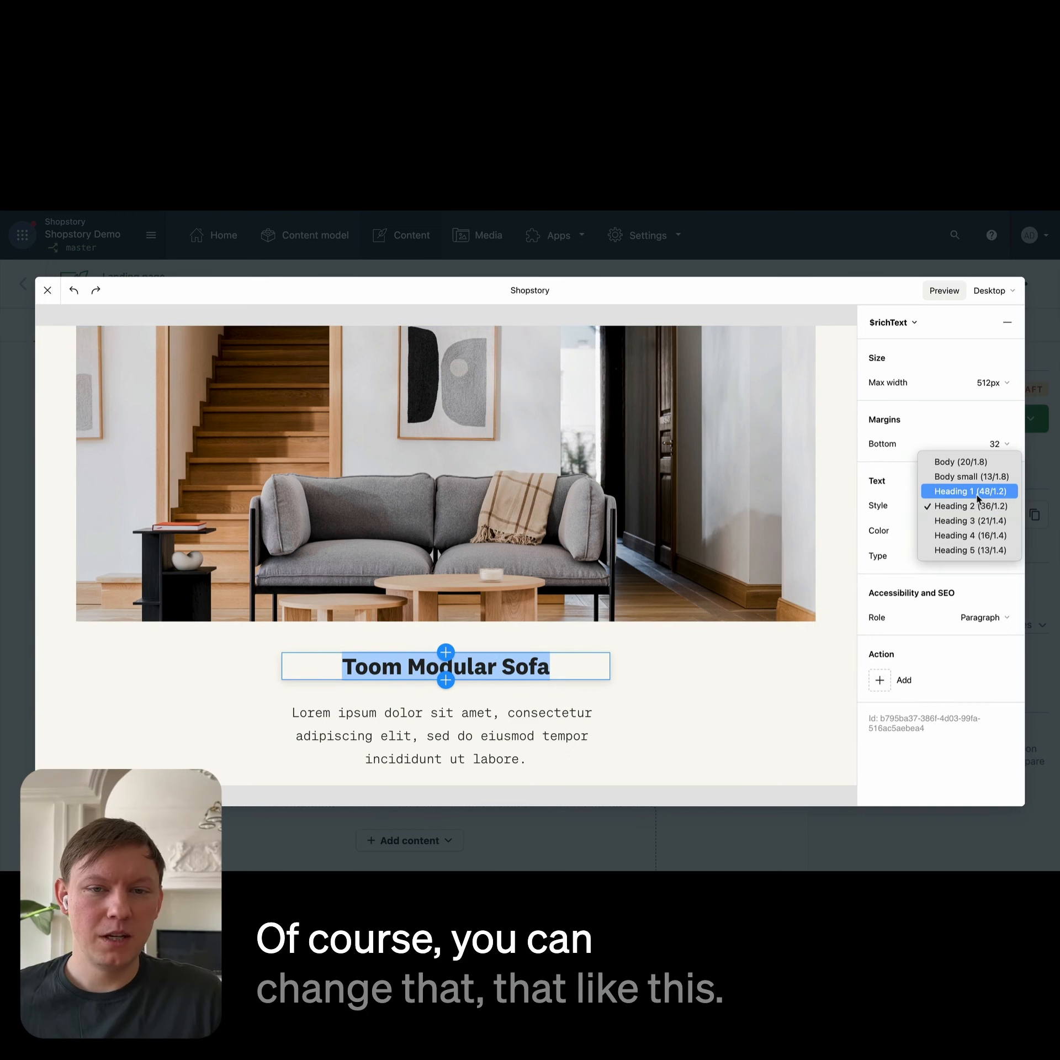
click(977, 492)
click(724, 715)
Step: Delete the second of the two buttons under the hero banner's paragraph
scroll(724, 714, down, 3)
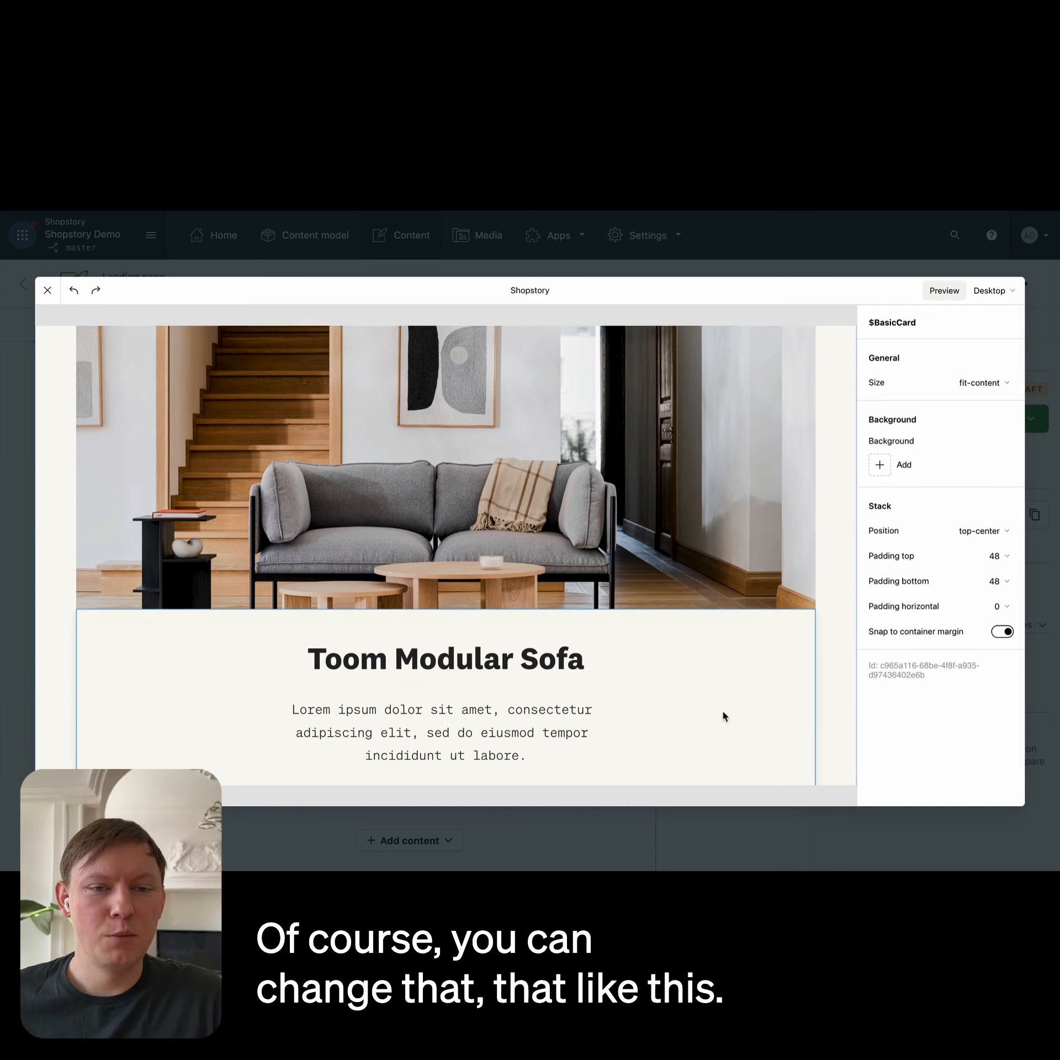
click(523, 724)
click(519, 725)
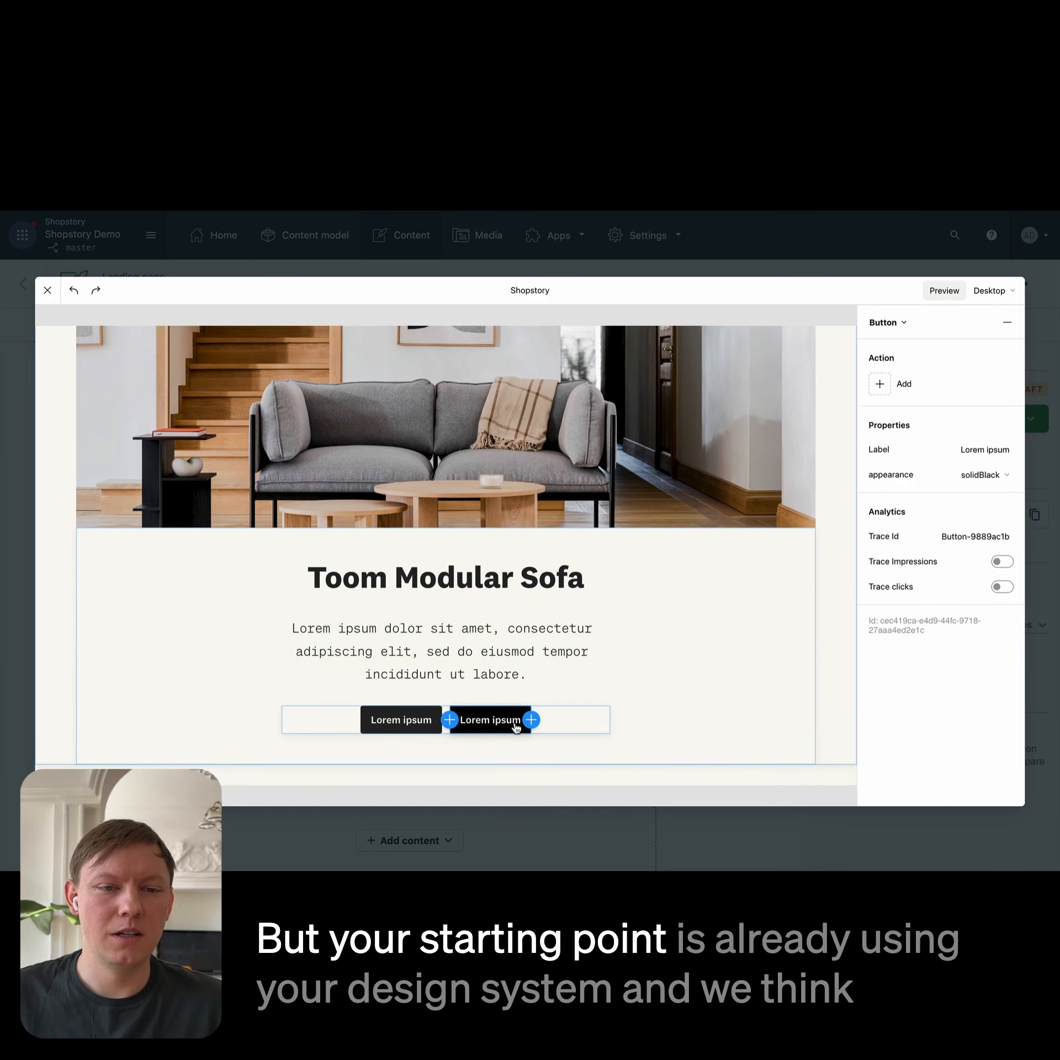
key(Delete)
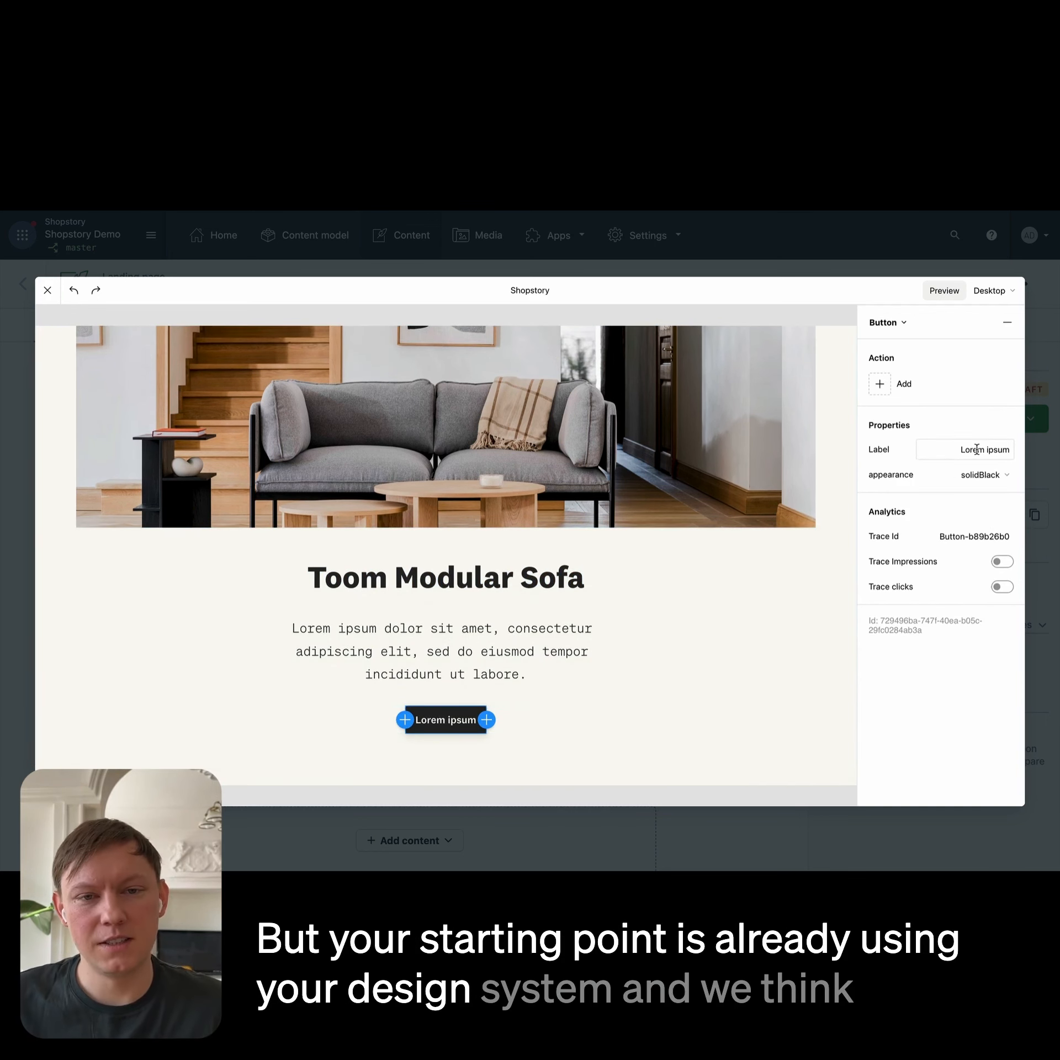
Step: Label the remaining banner button "Discover the Collection" and set its appearance to outlineBlack
text(Discover the Collection)
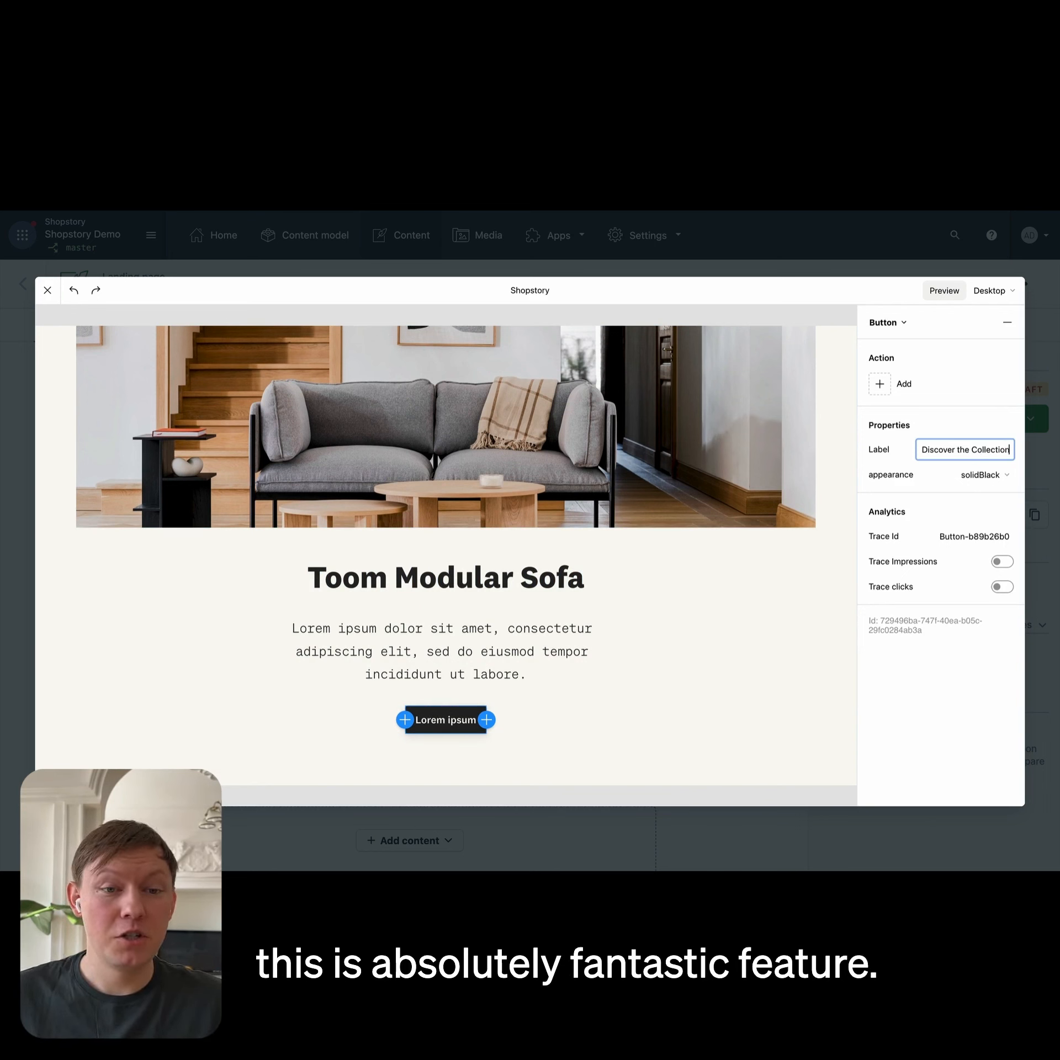
click(975, 477)
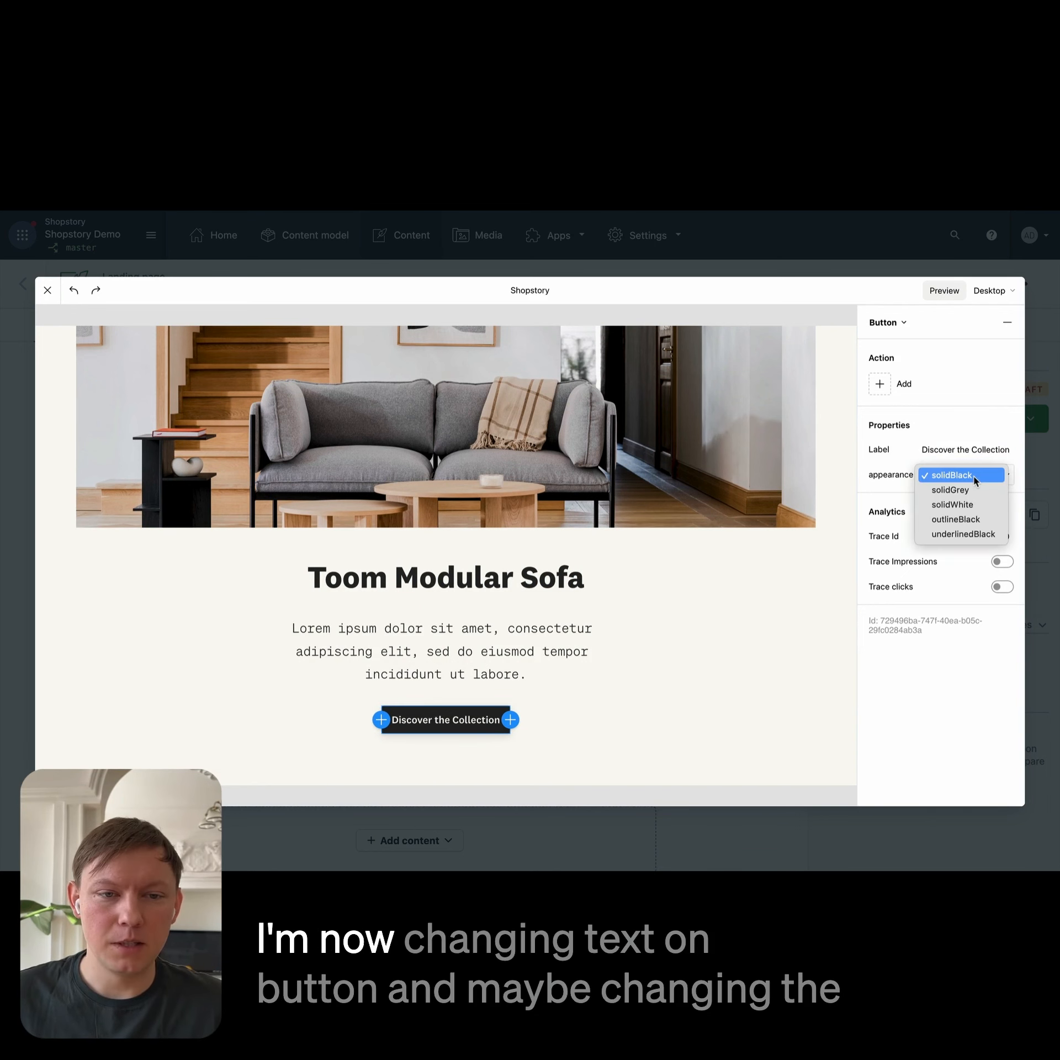
click(978, 520)
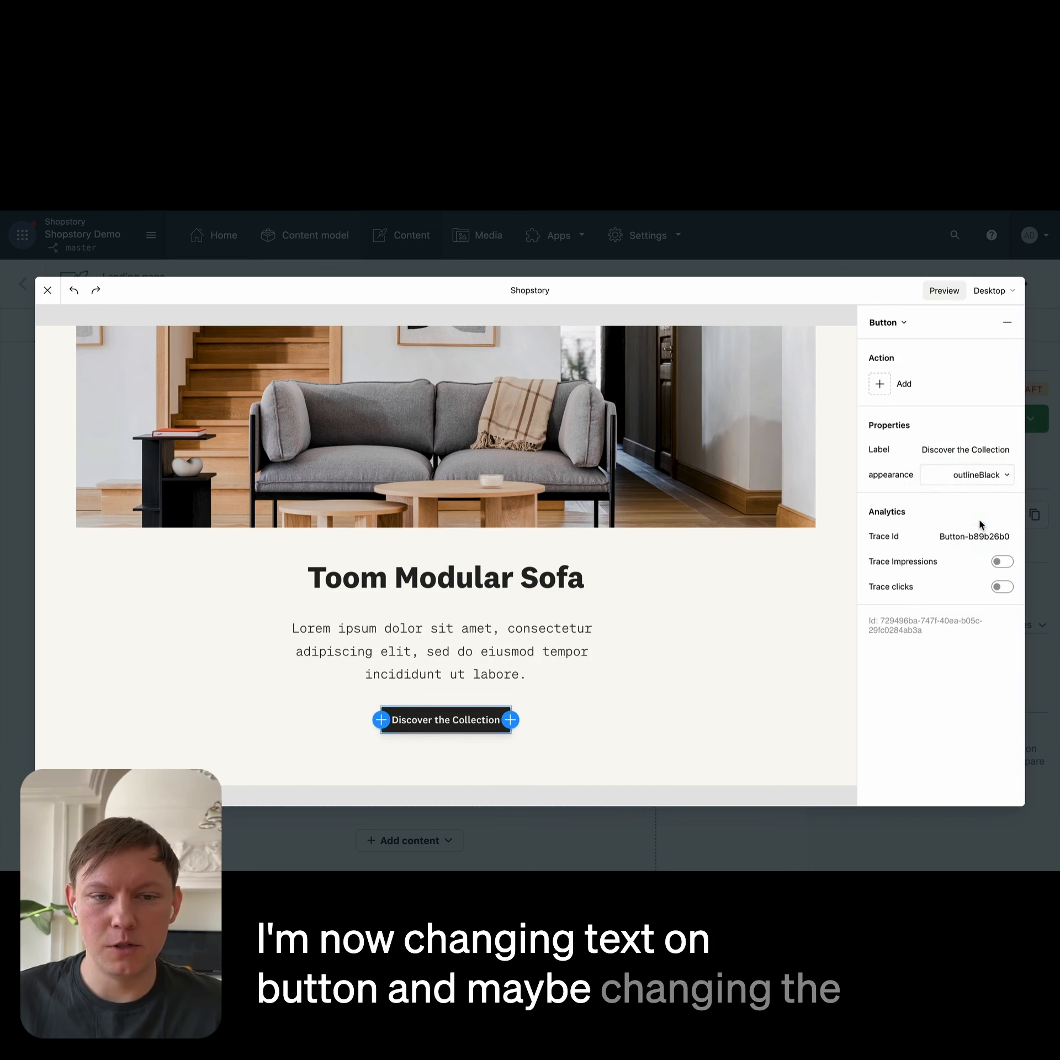
Step: Remove the hero banner section's outer margins by turning on its Escape option
click(831, 612)
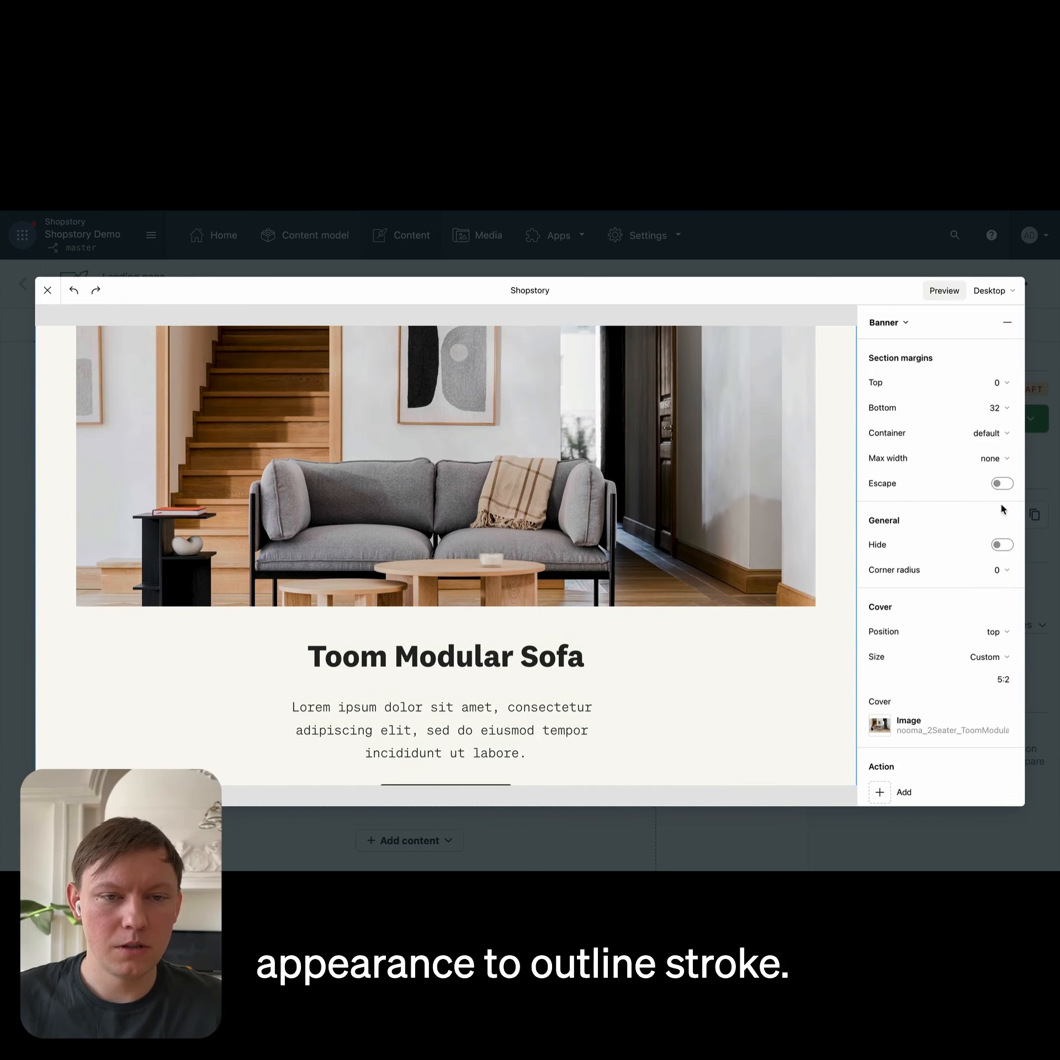
click(1005, 485)
click(999, 487)
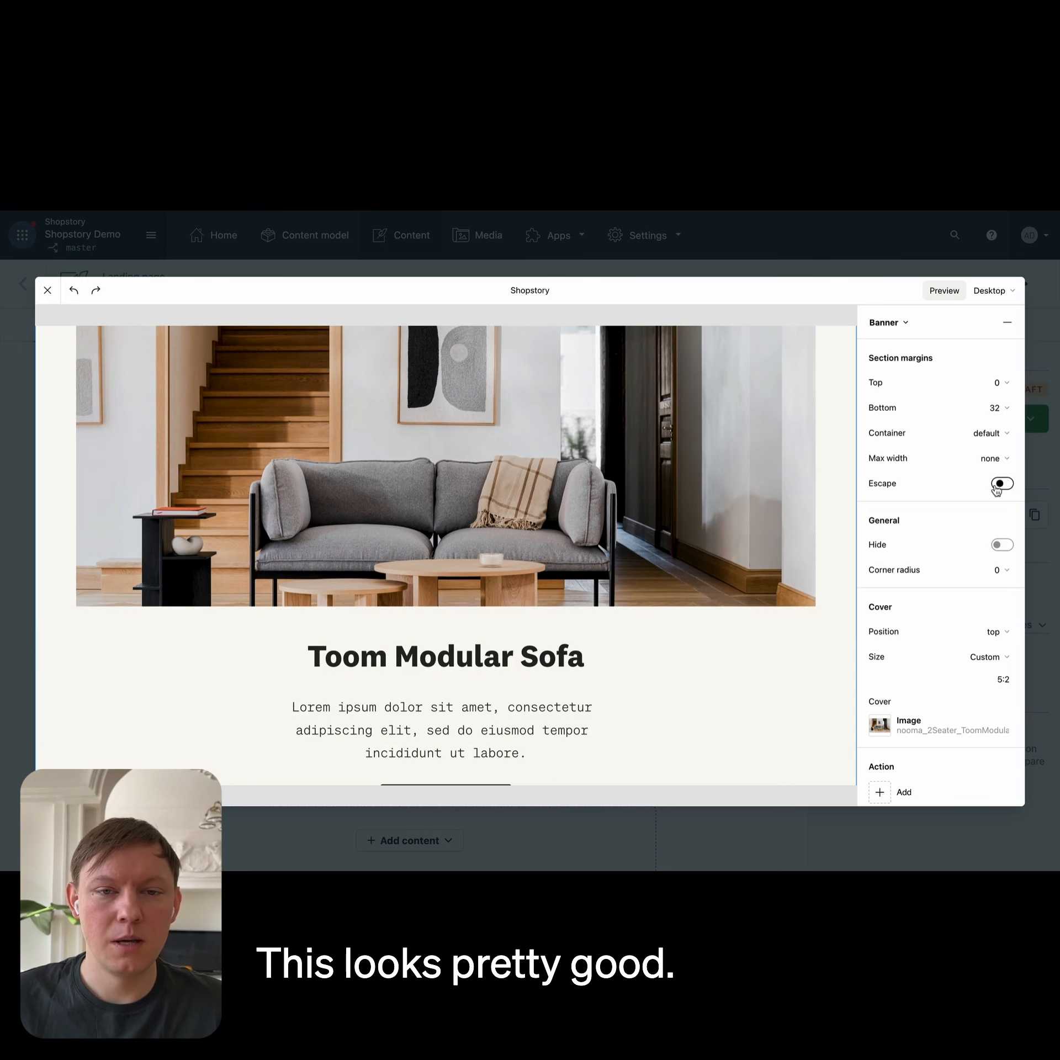
click(1007, 484)
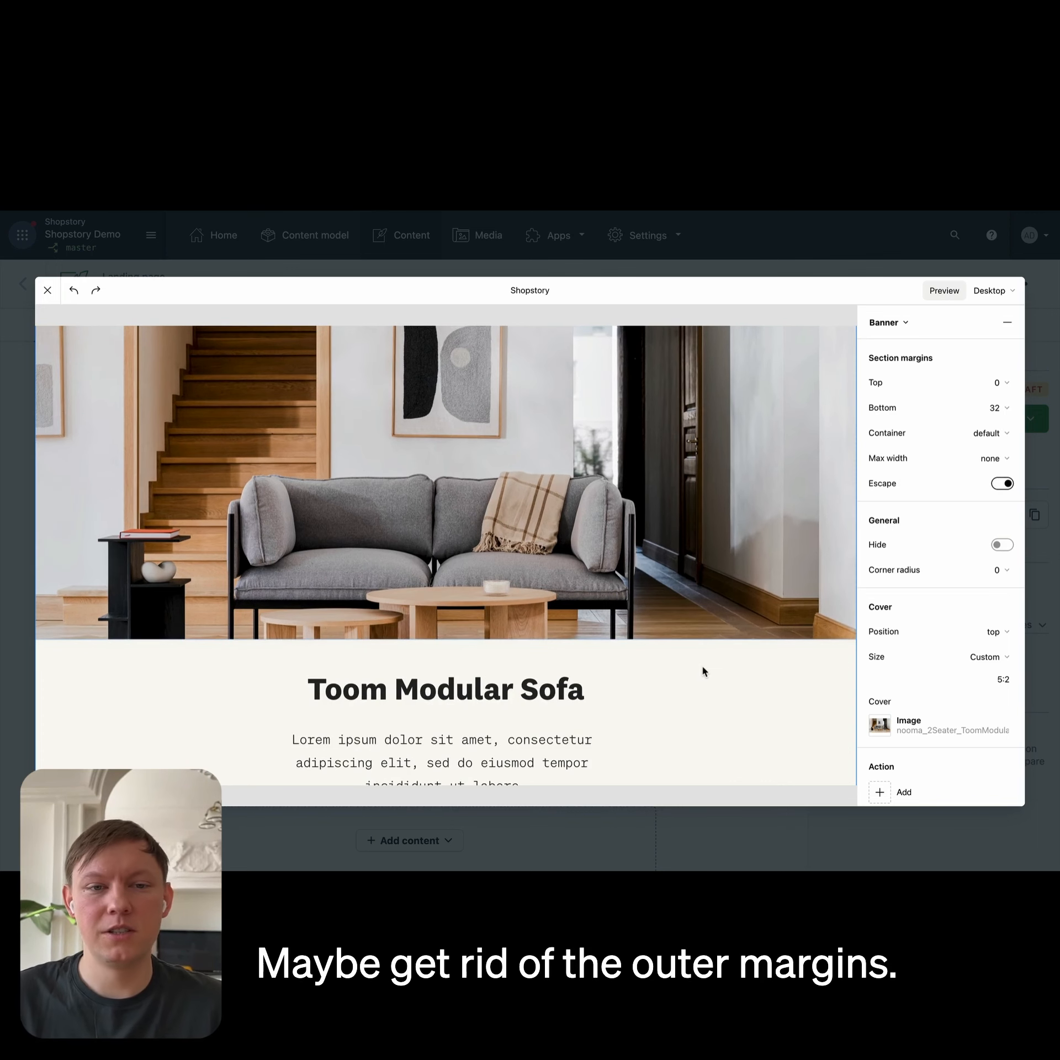
scroll(703, 671, down, 2)
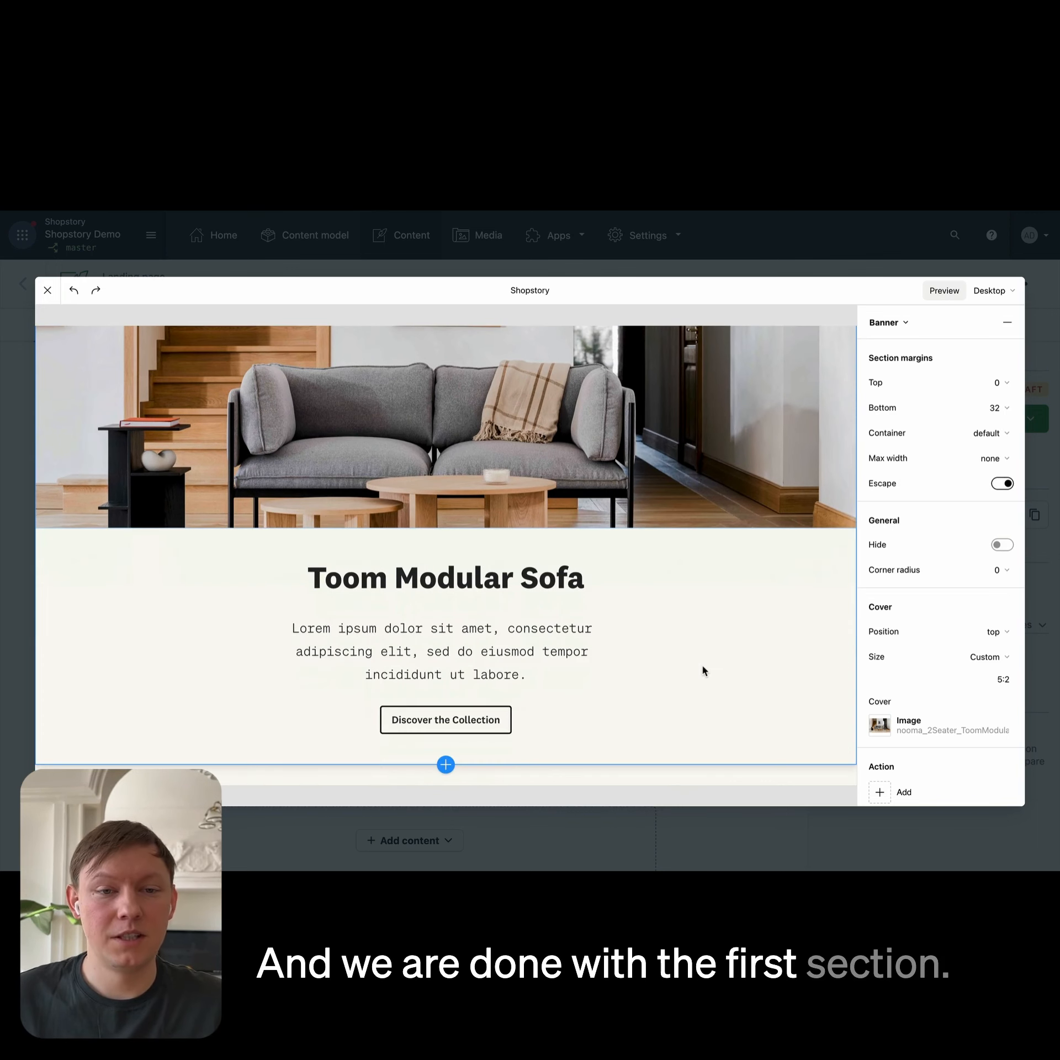
Step: Add the three-column grid section with a heading and image cards directly below the hero banner
click(445, 766)
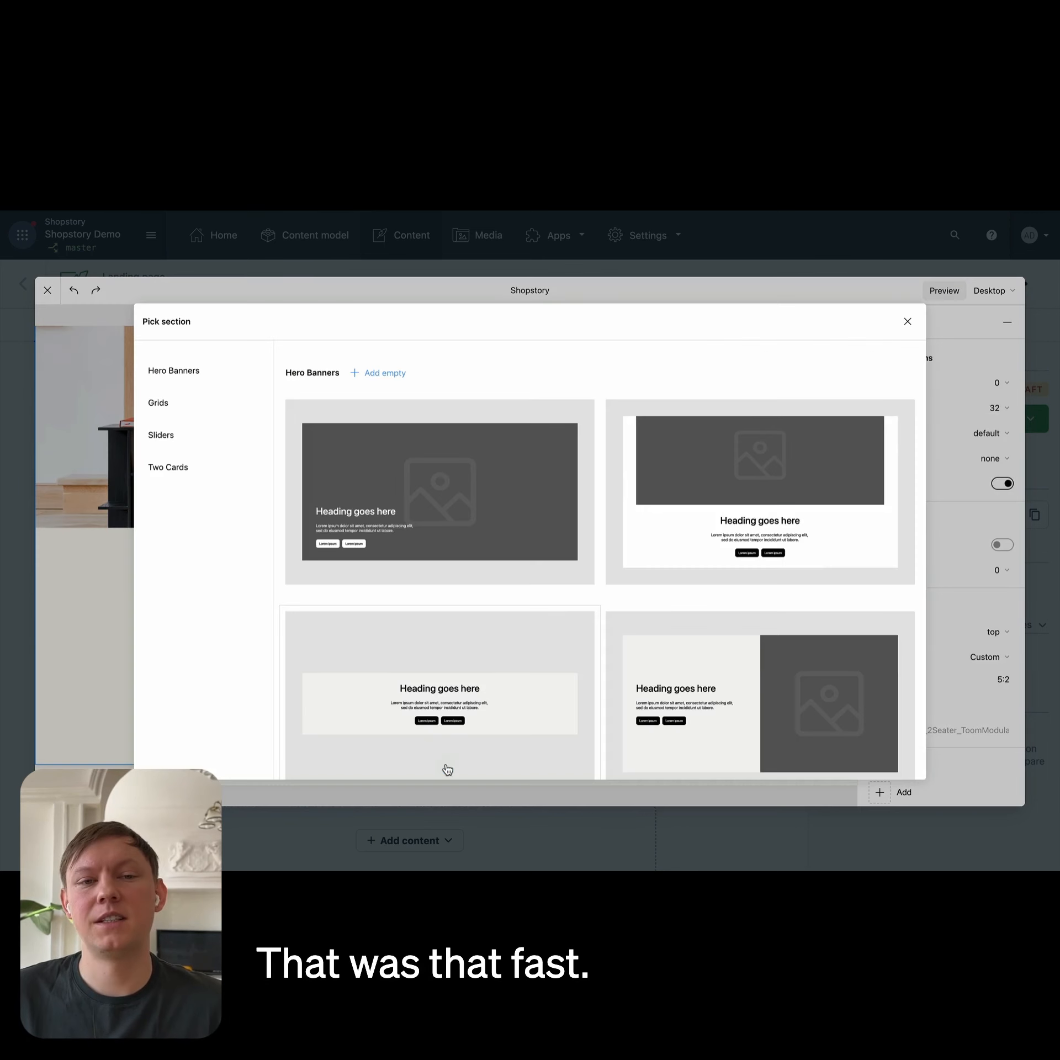
scroll(447, 767, down, 8)
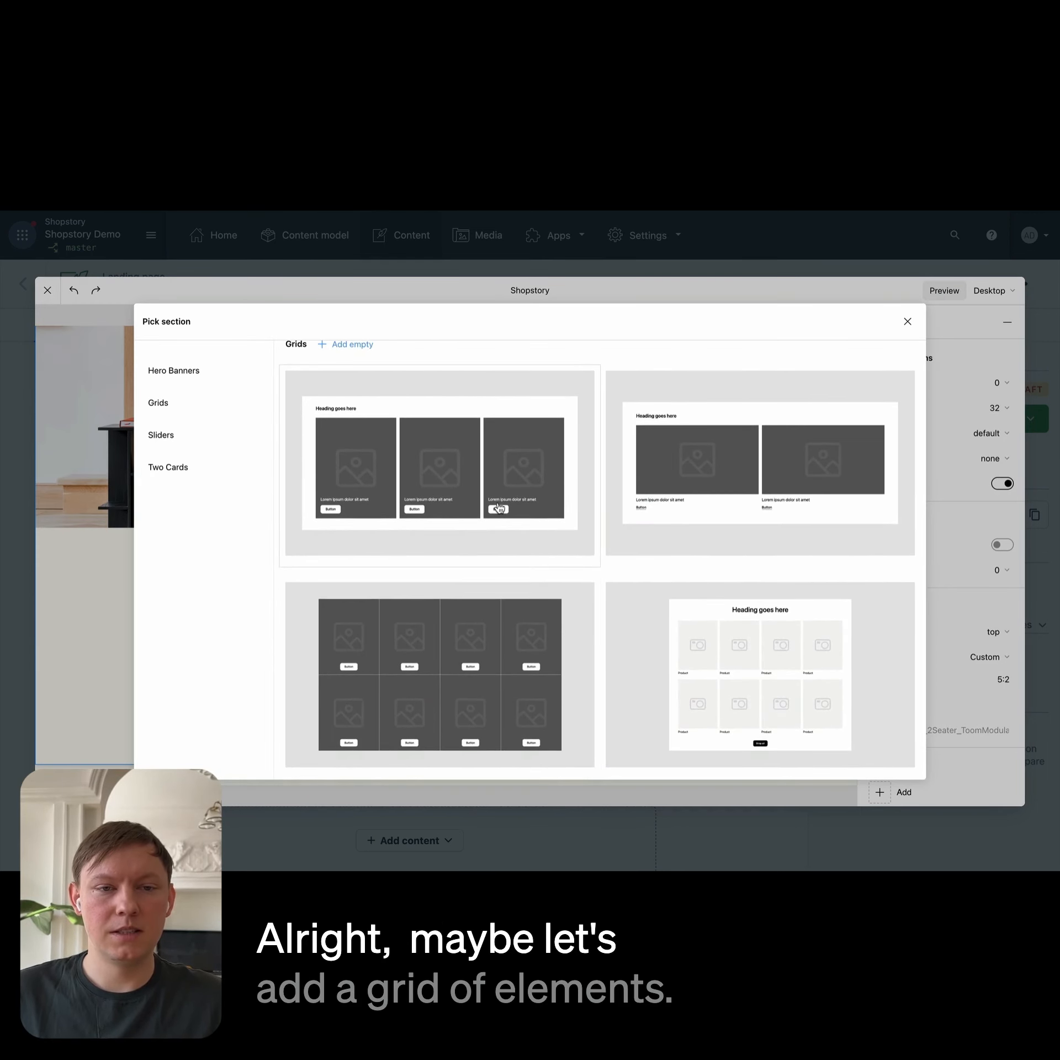
click(499, 508)
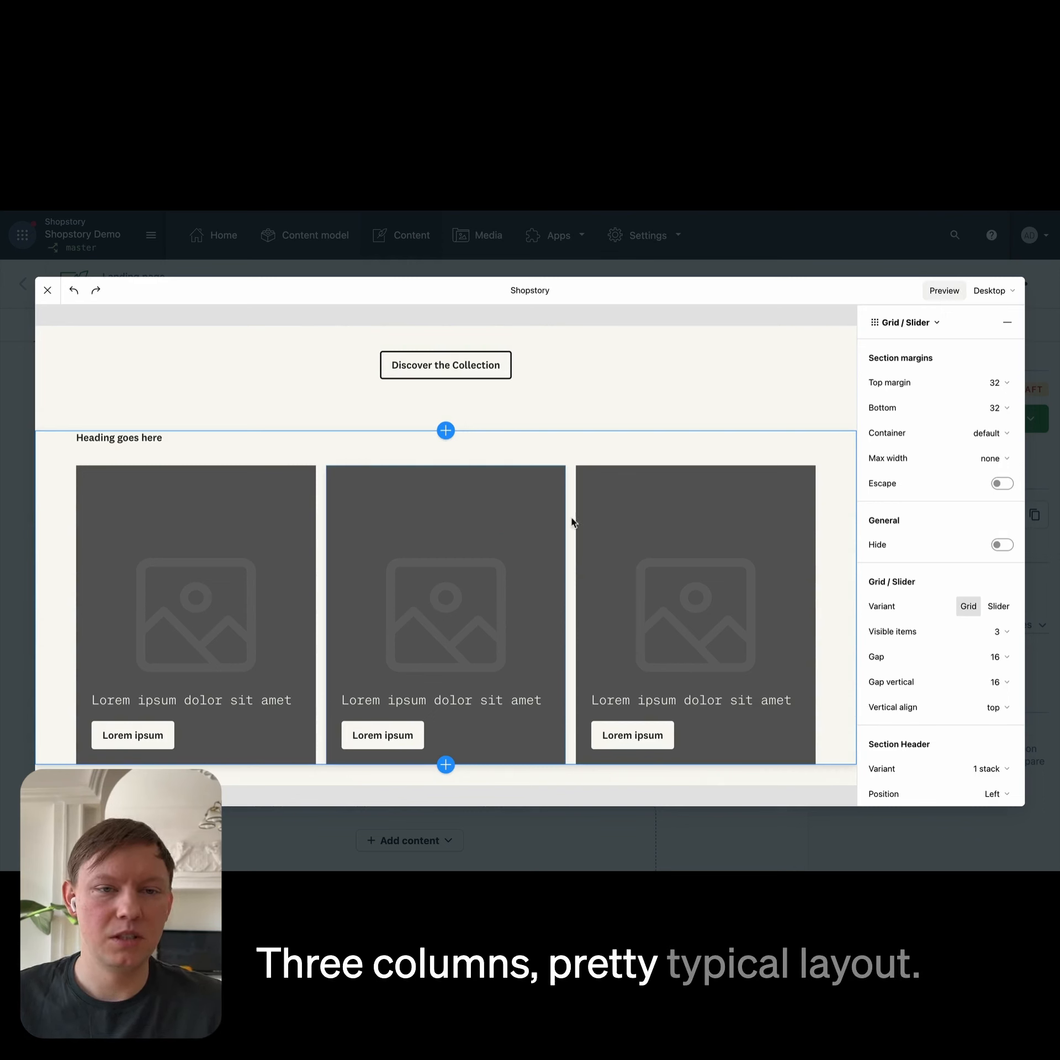
Step: Give the three-column grid section a solid color outer background in Black 01
scroll(927, 595, down, 5)
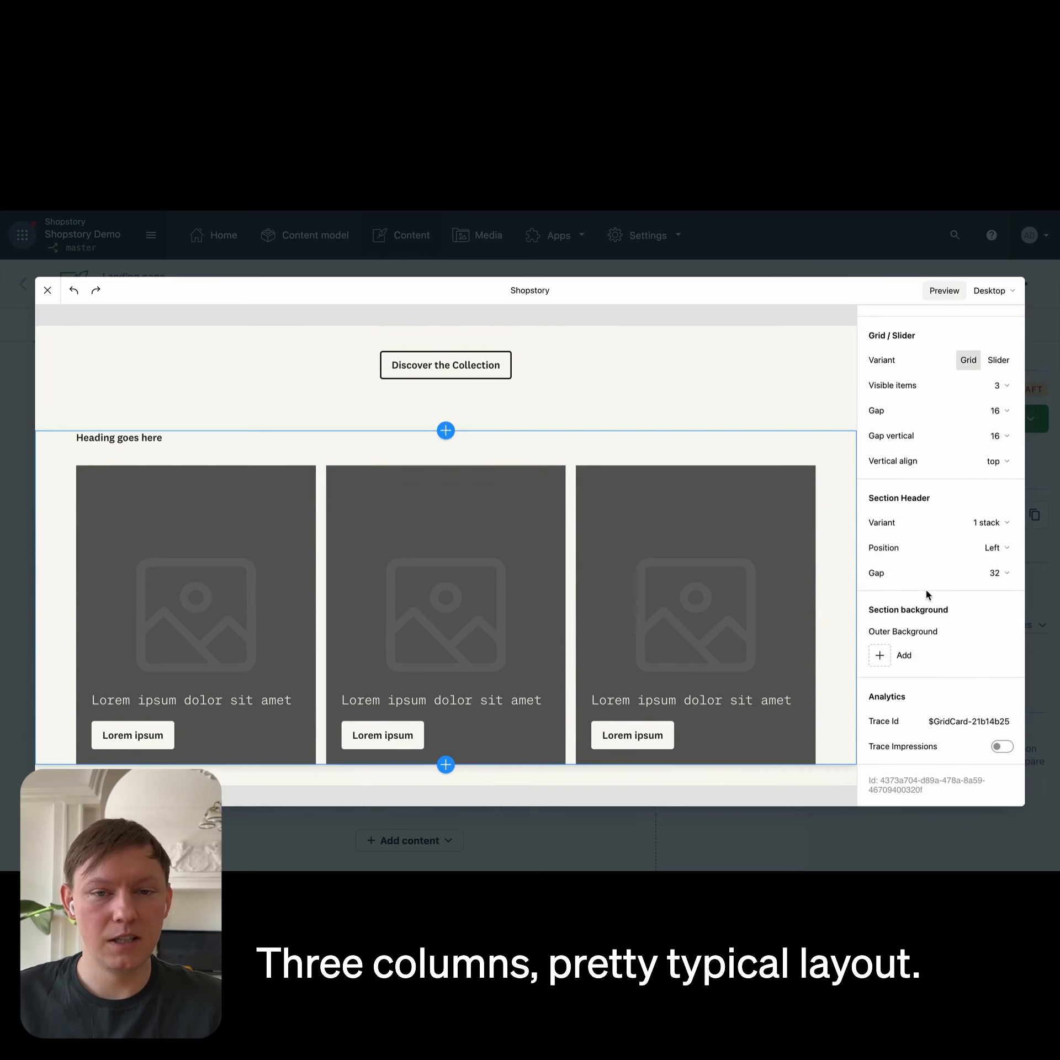
click(924, 657)
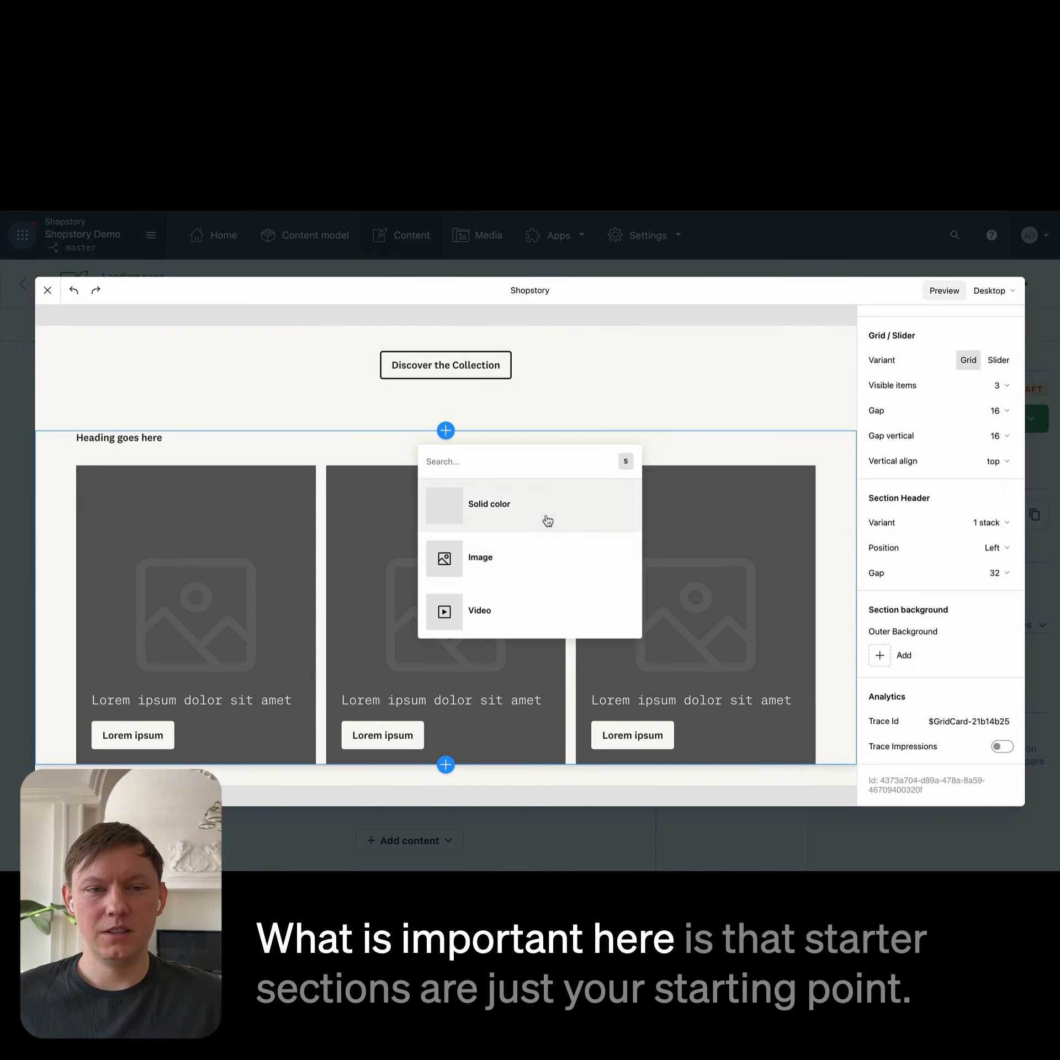
click(548, 521)
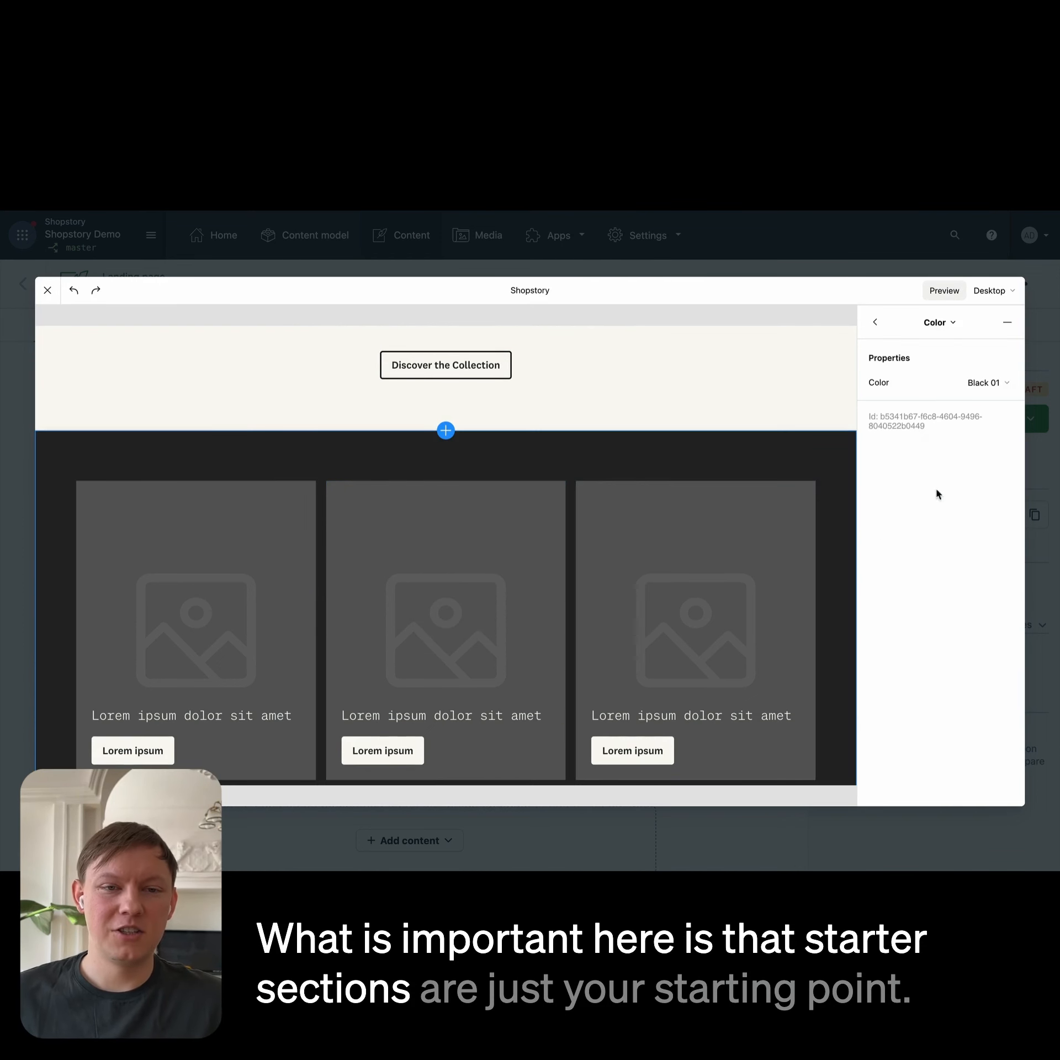
Step: Set the grid section's heading color to White 01 and replace its text with "New Arrivals"
scroll(798, 619, down, 1)
click(144, 429)
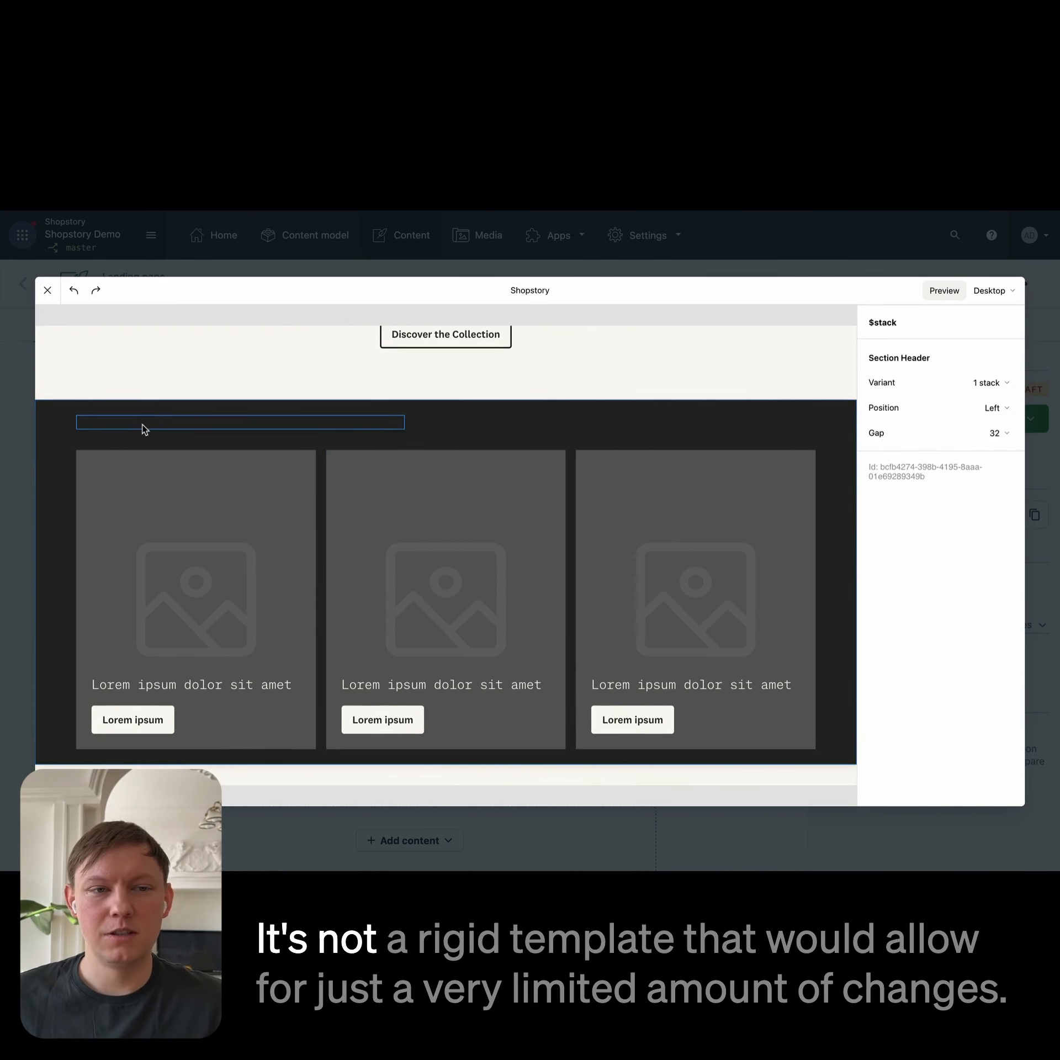
click(112, 429)
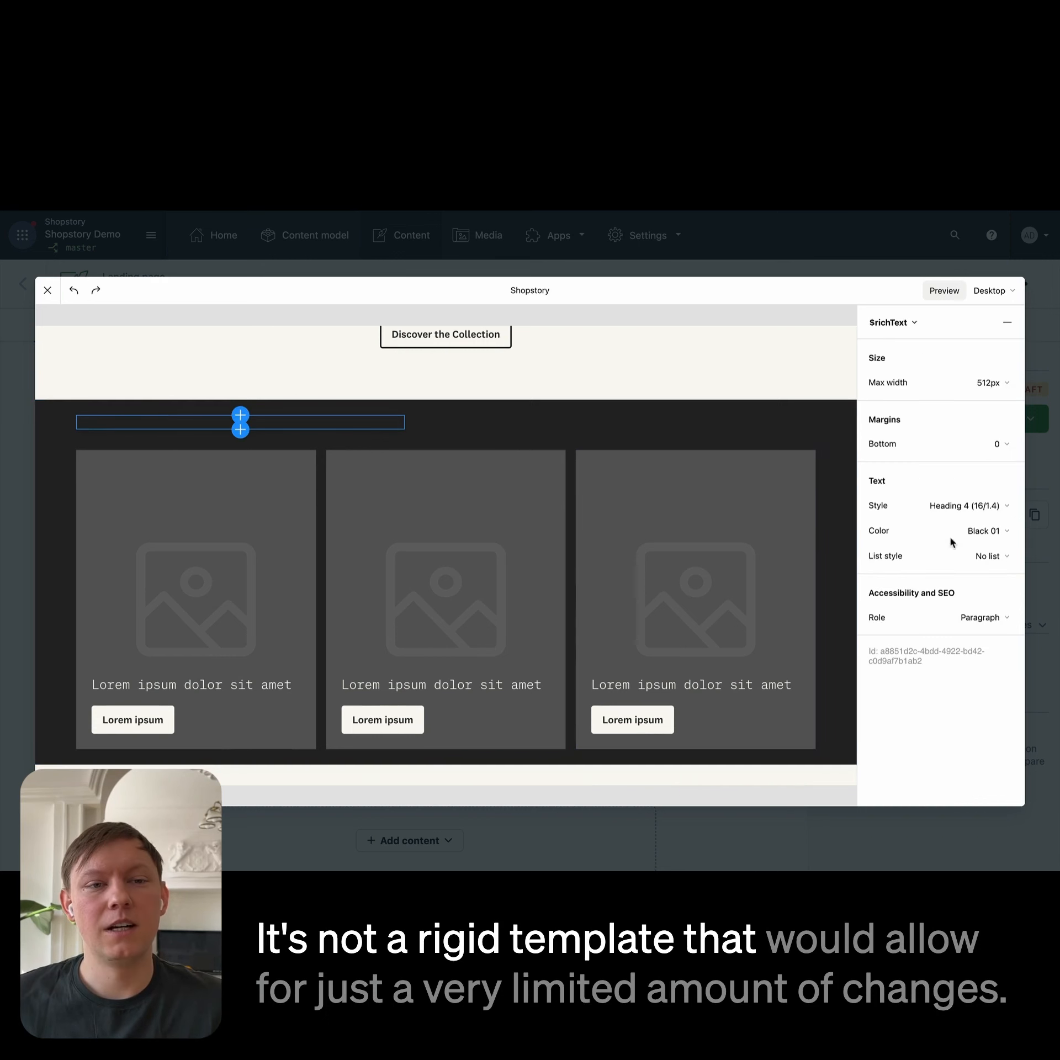
click(981, 530)
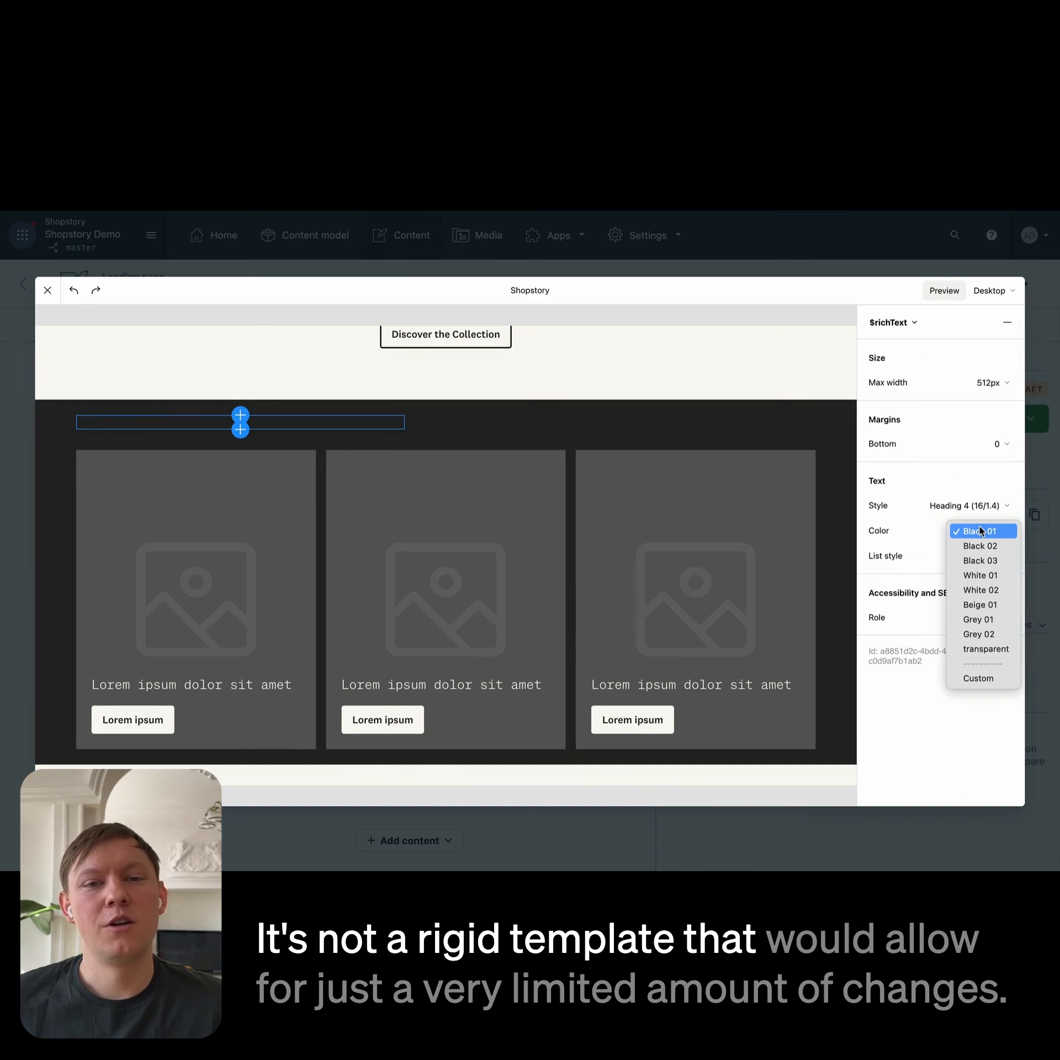
click(1000, 577)
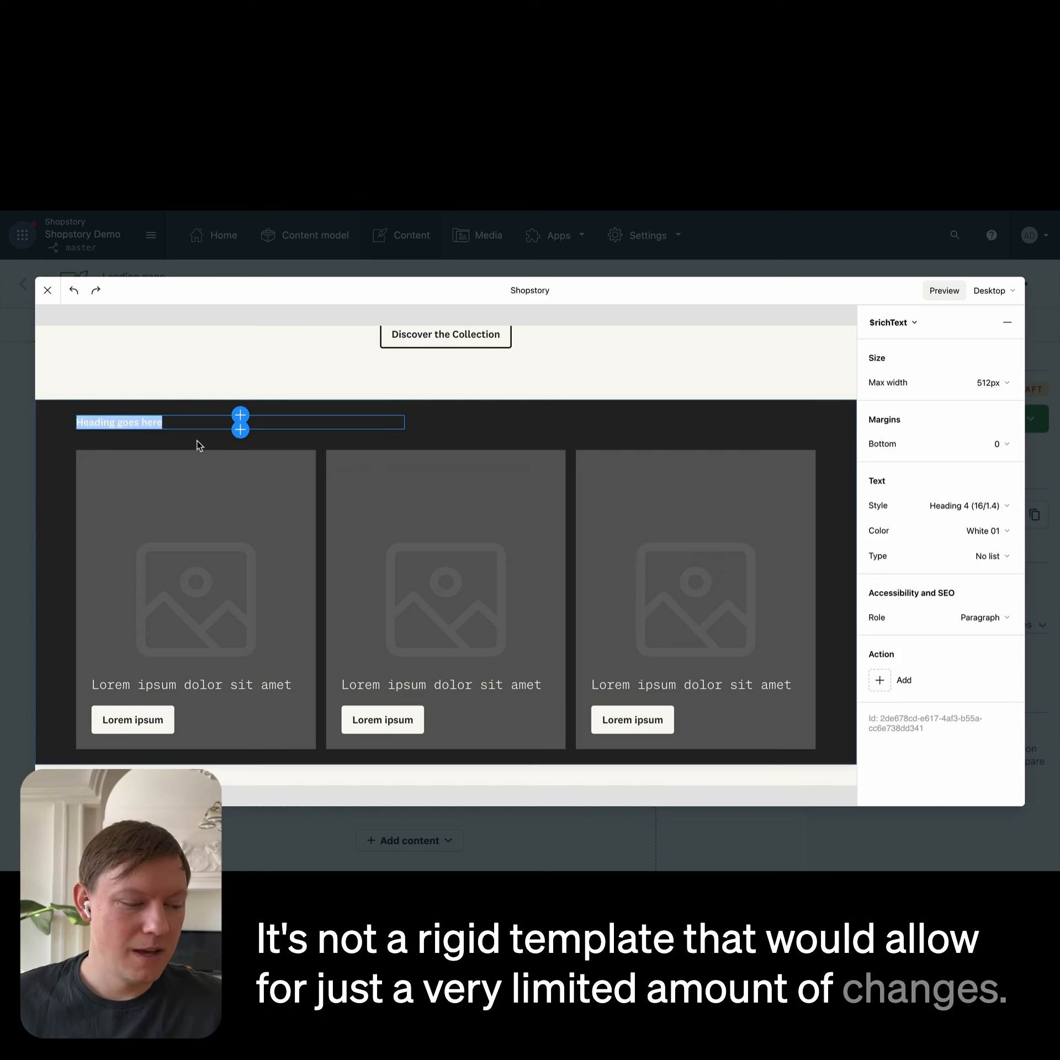
text(New Arriva)
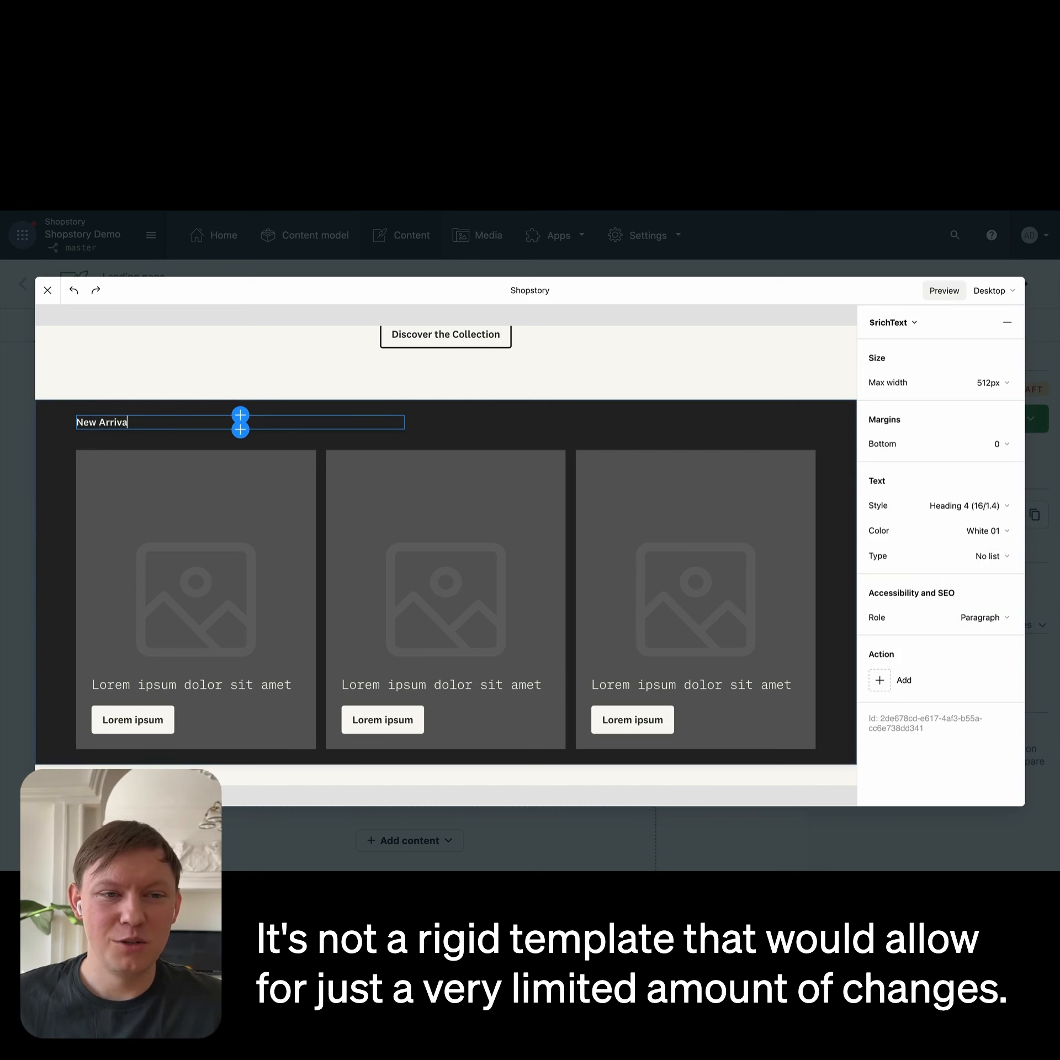
text(ls)
Step: Set the inner margin of the grid section's background to 64
click(848, 564)
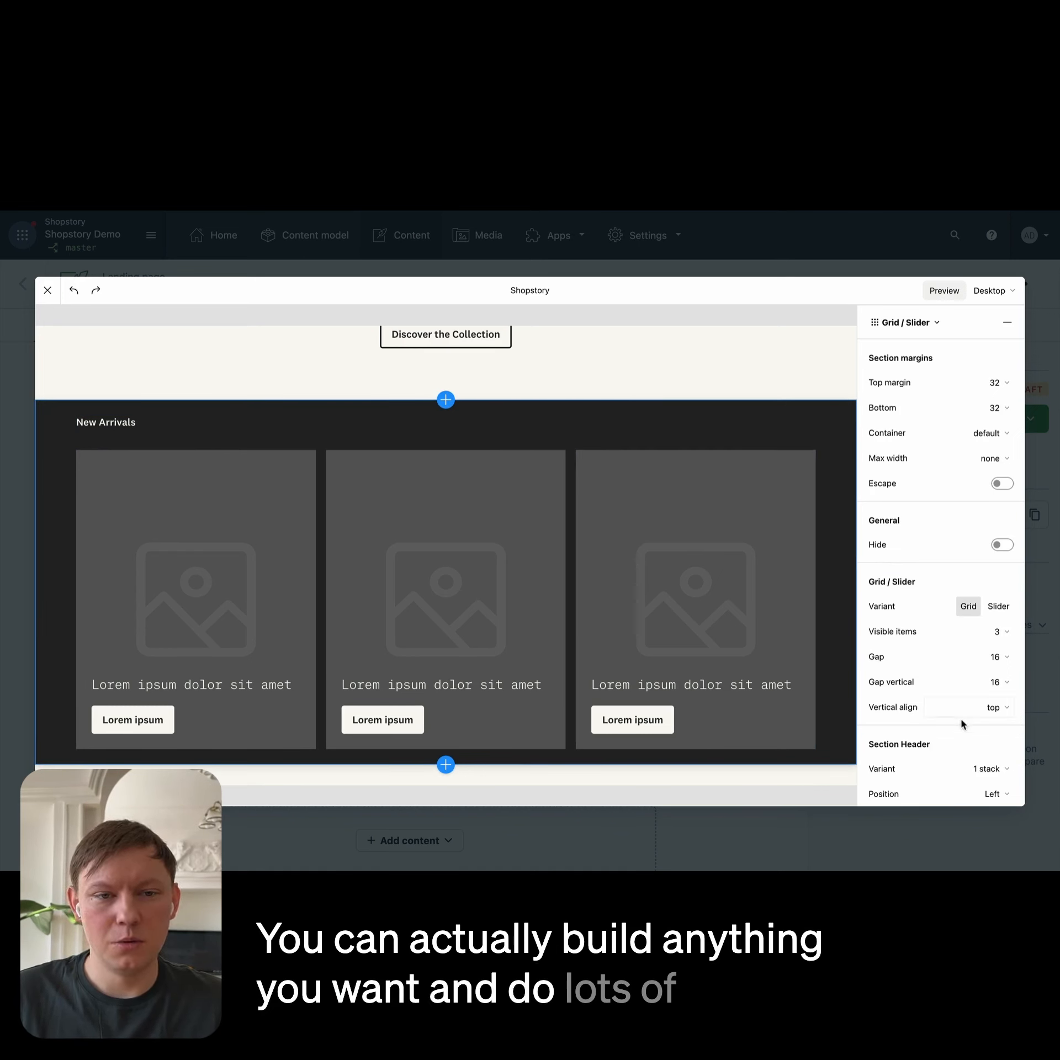
scroll(963, 724, down, 5)
click(1001, 661)
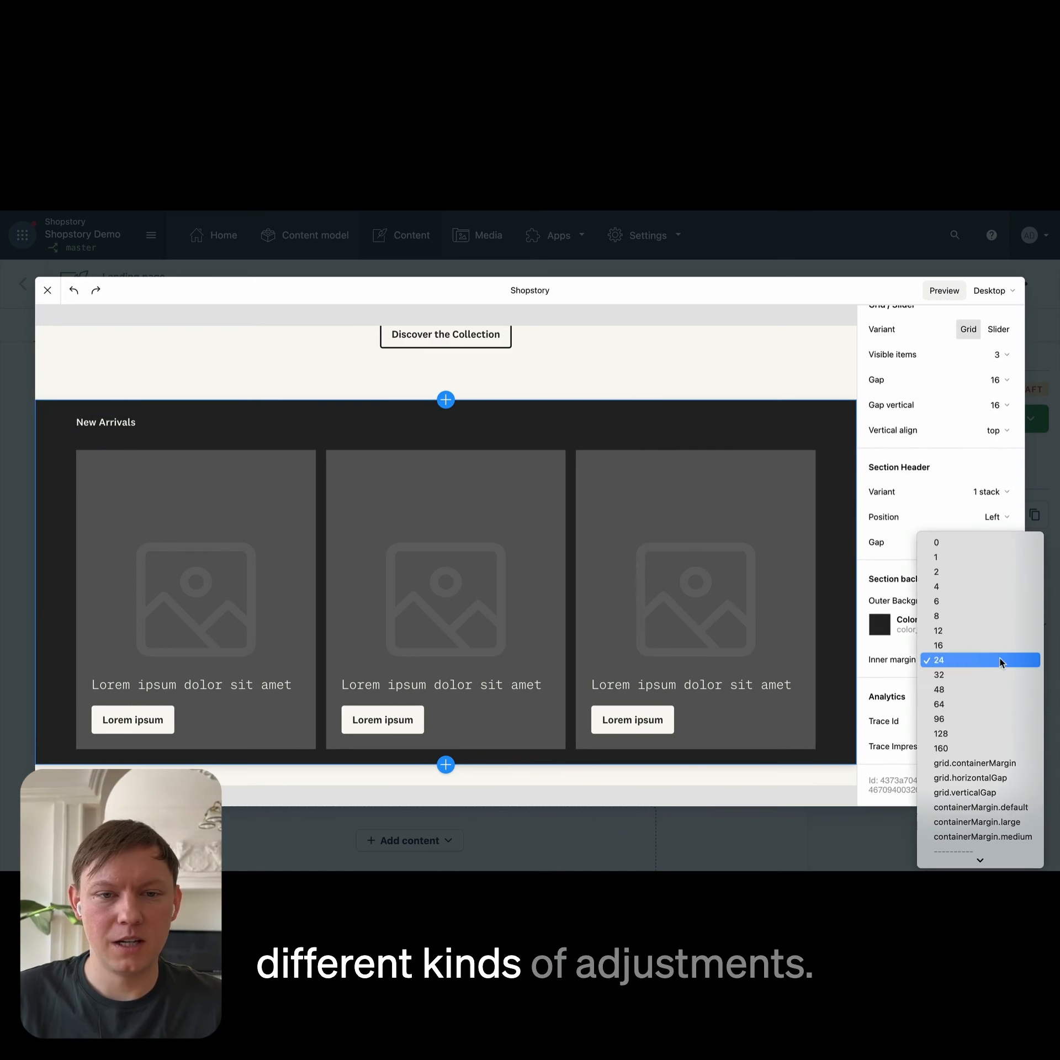
click(994, 705)
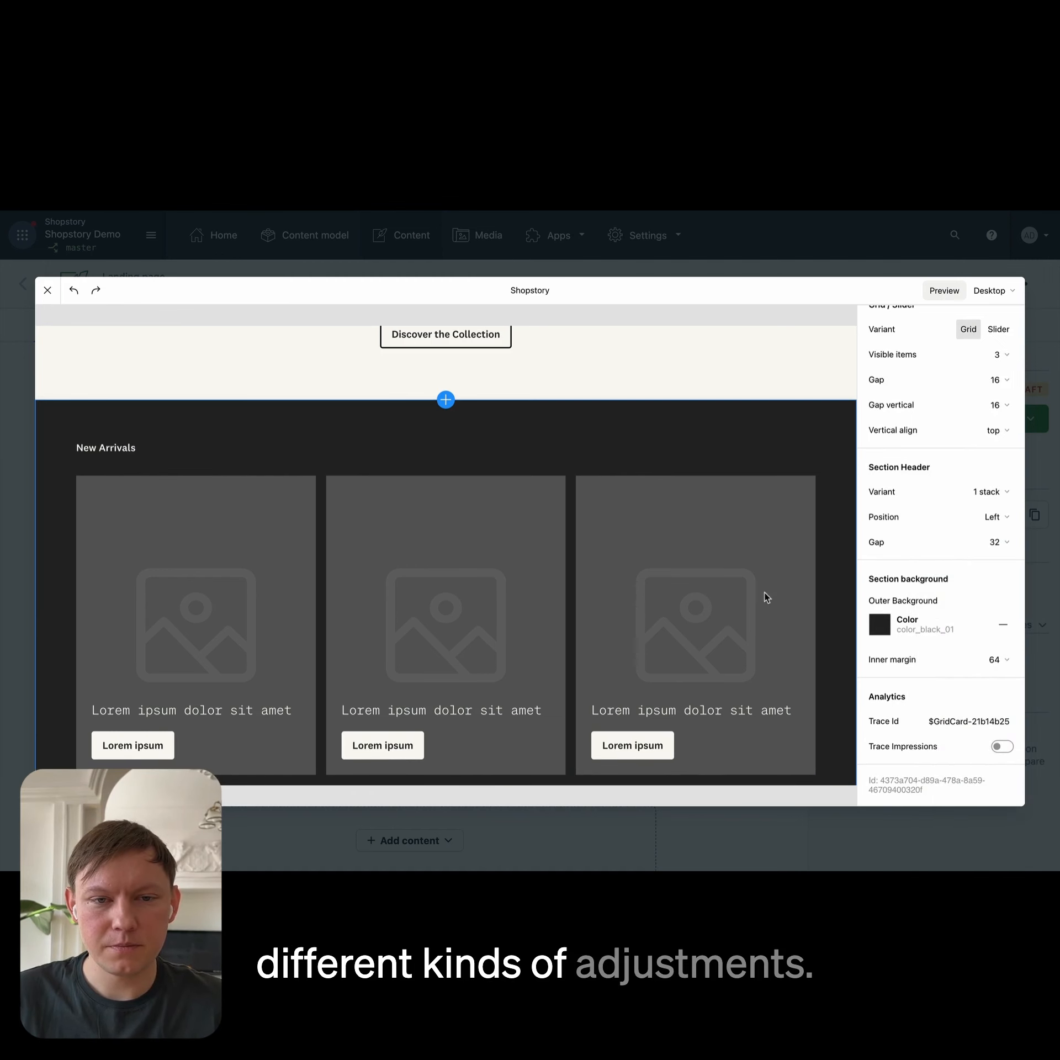
Step: Use the nooma ACC1071 photo of a glass teapot on a black table as the first card's cover image
scroll(741, 596, down, 1)
click(220, 564)
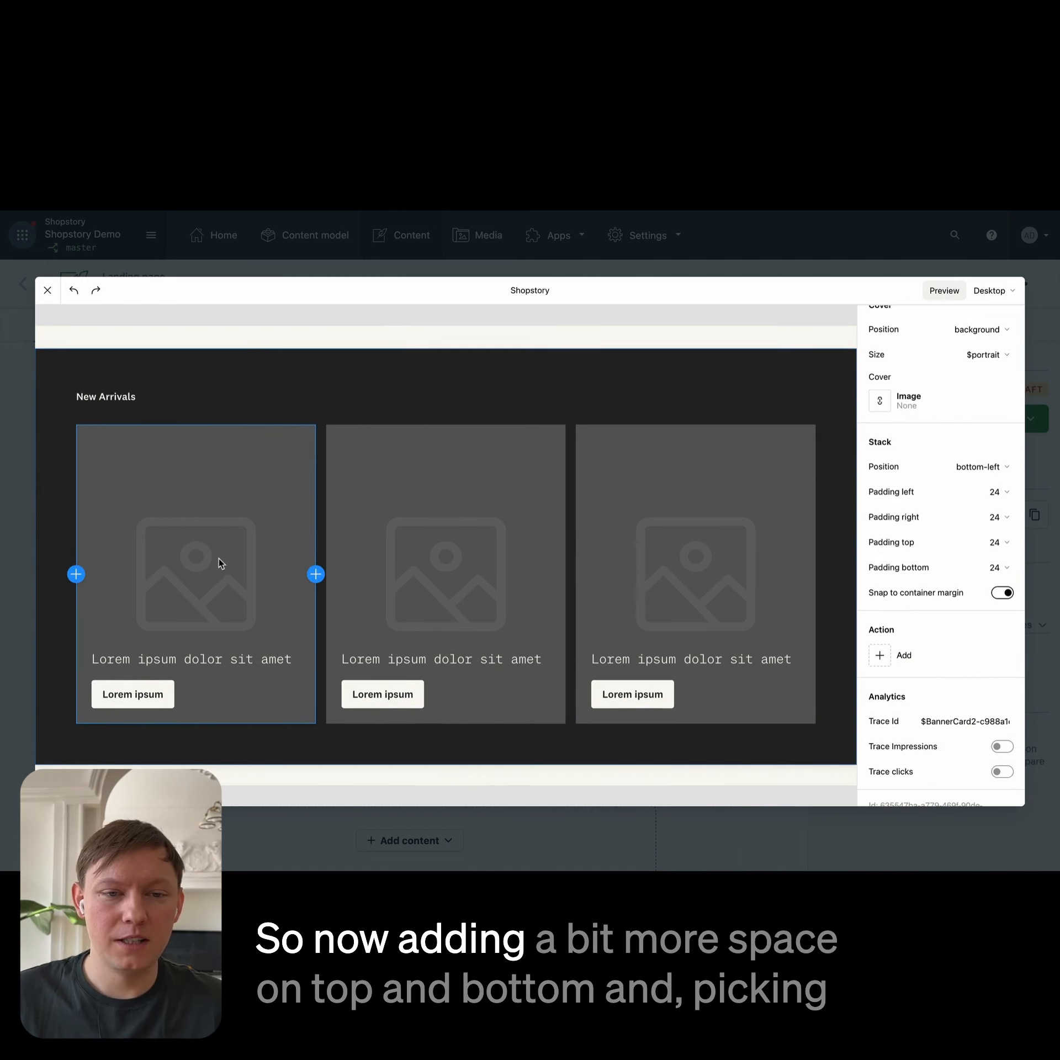
click(941, 409)
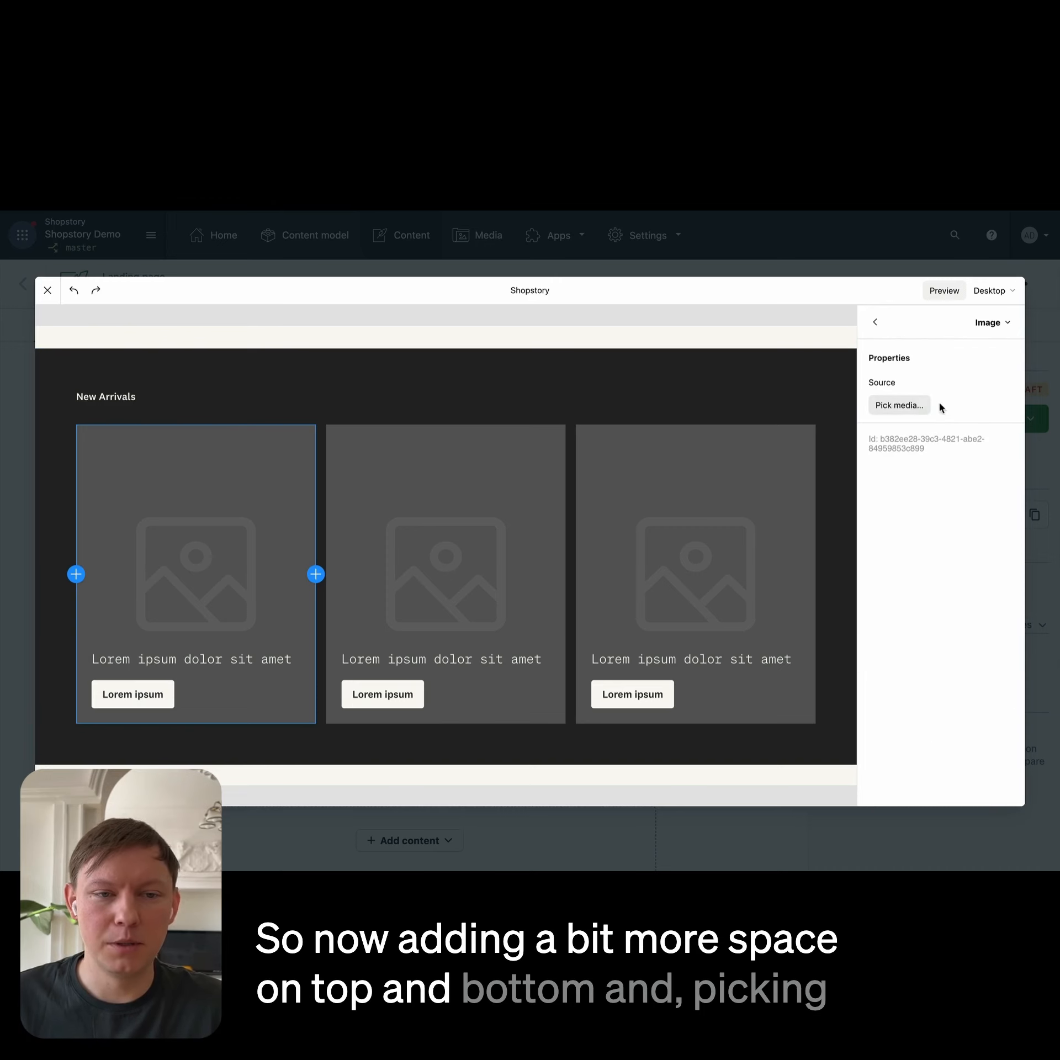
click(899, 404)
scroll(512, 486, down, 10)
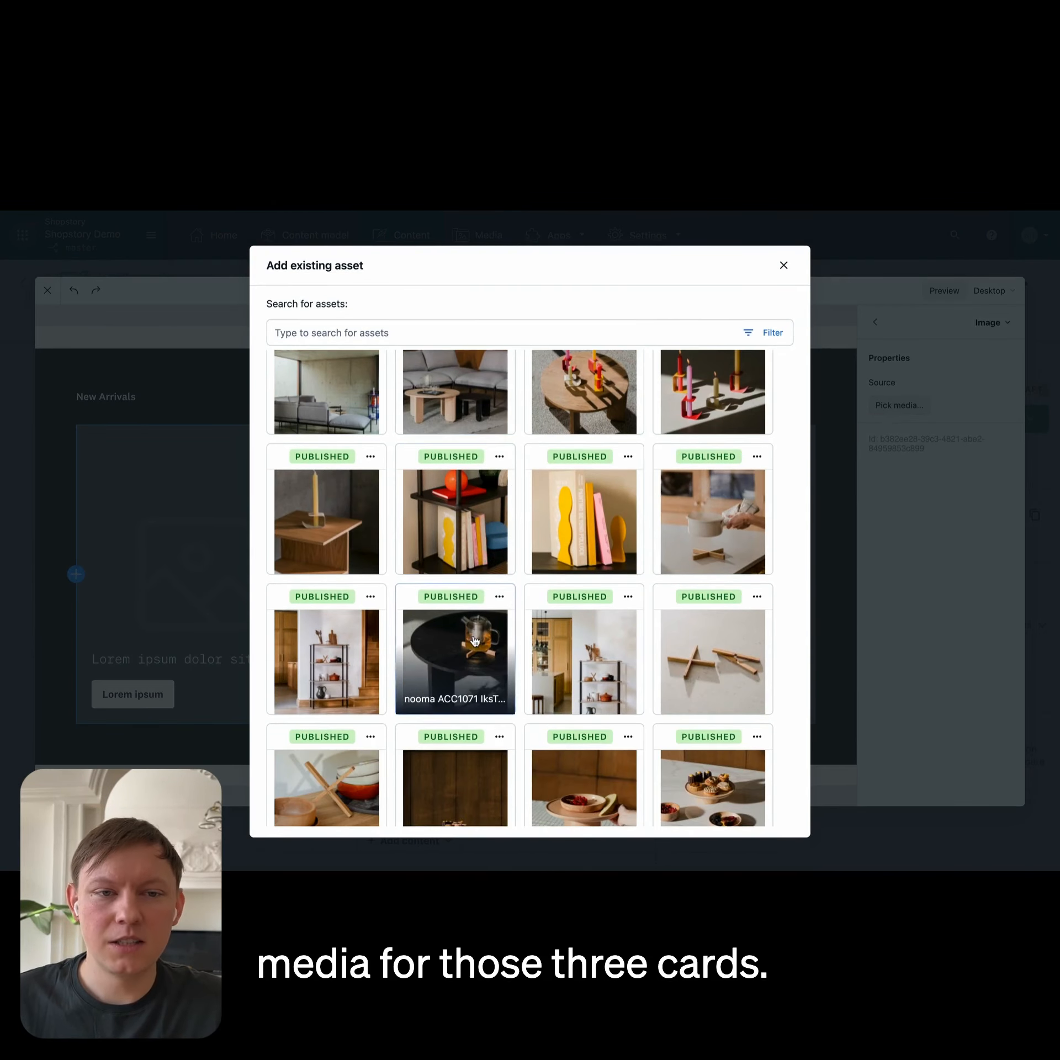
click(476, 642)
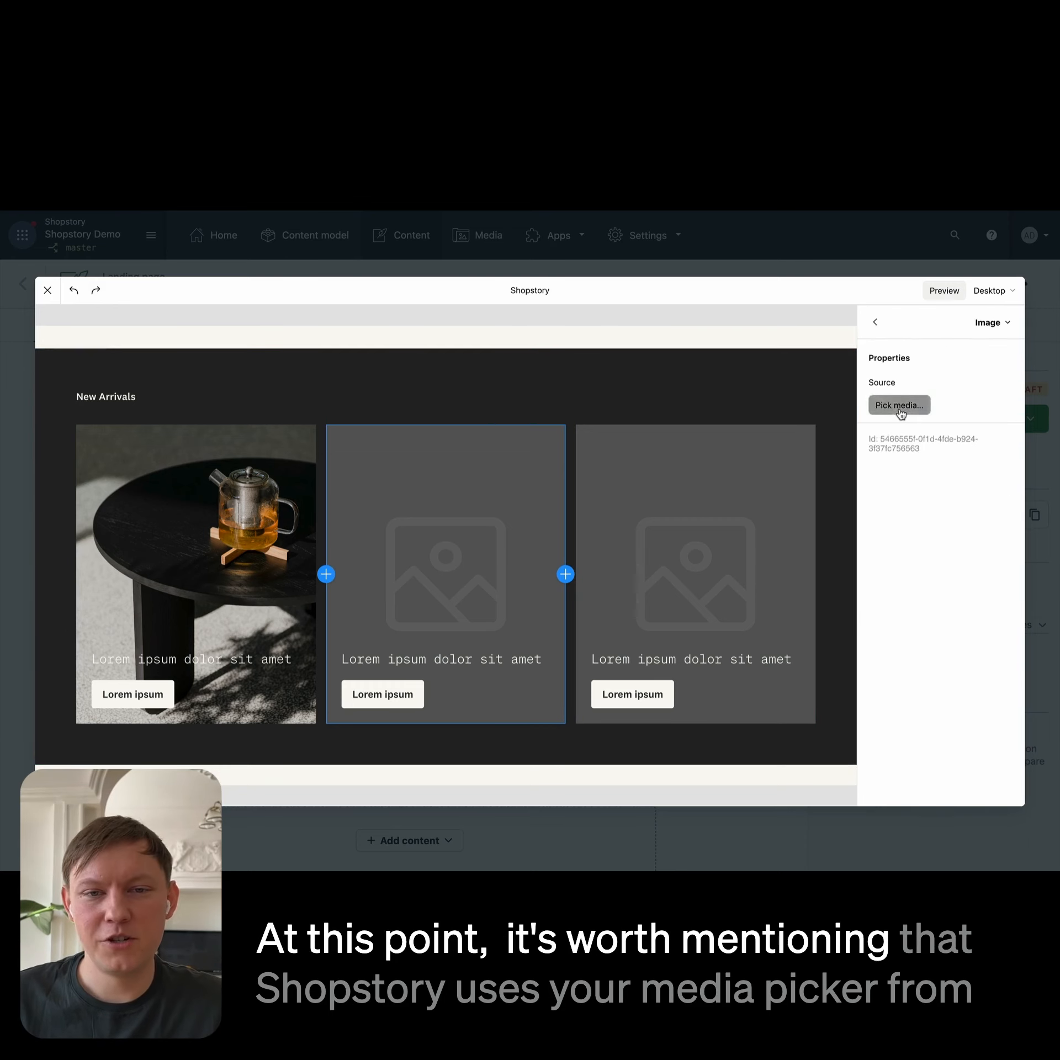
Step: Use the photo of a wooden bedside table with a candle as the second card's cover image
click(899, 405)
scroll(506, 545, down, 10)
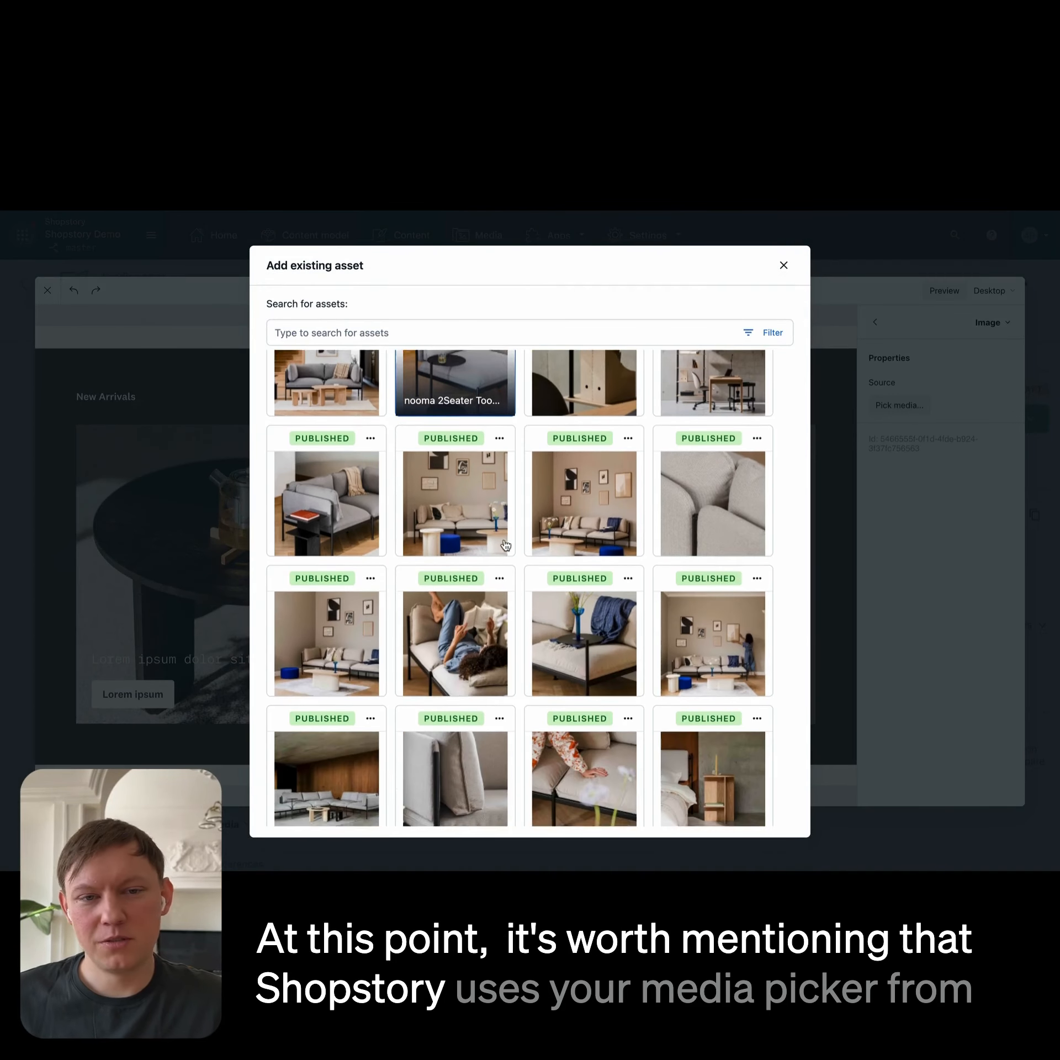
click(723, 509)
Step: Use the nooma 6Seater photo of a grey sofa with round tables as the third card's cover image
click(725, 543)
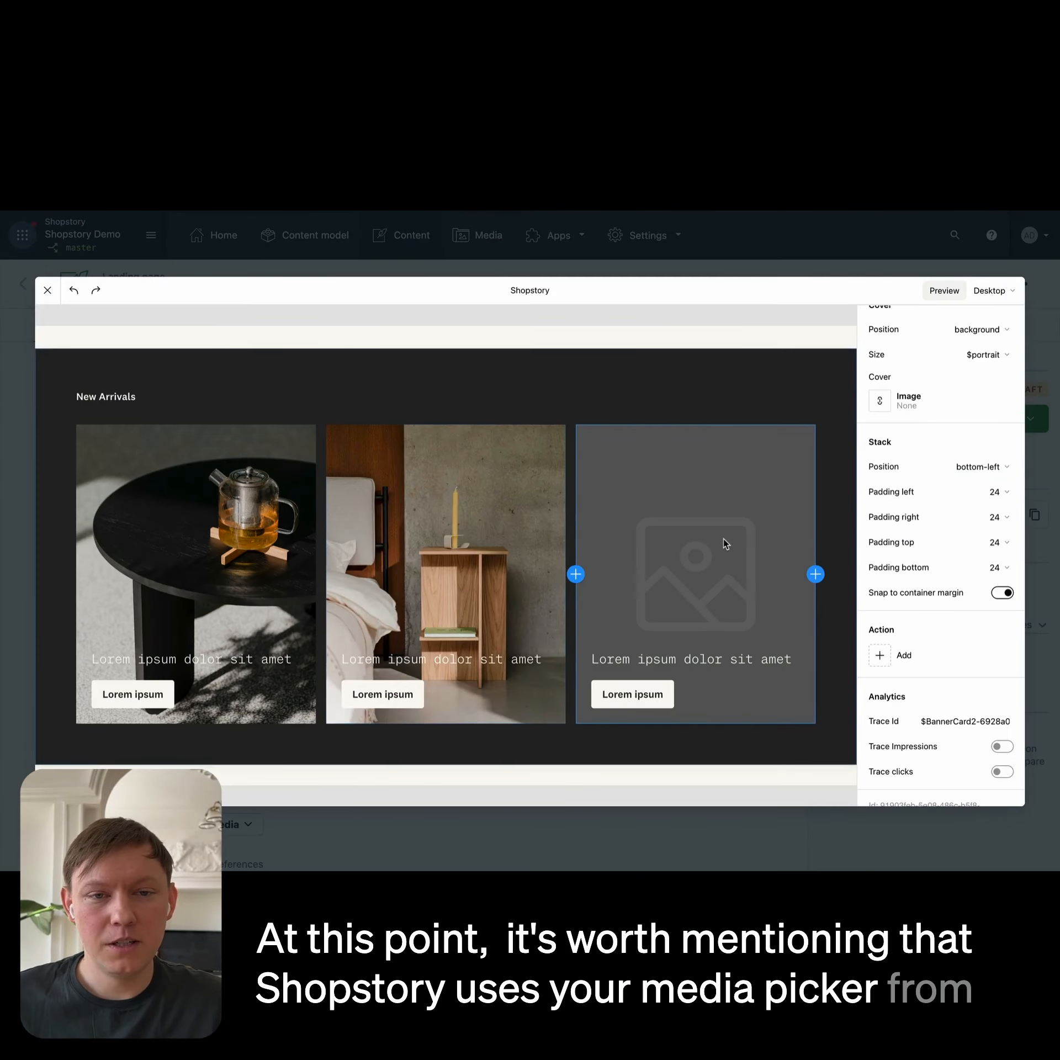
click(916, 410)
click(897, 404)
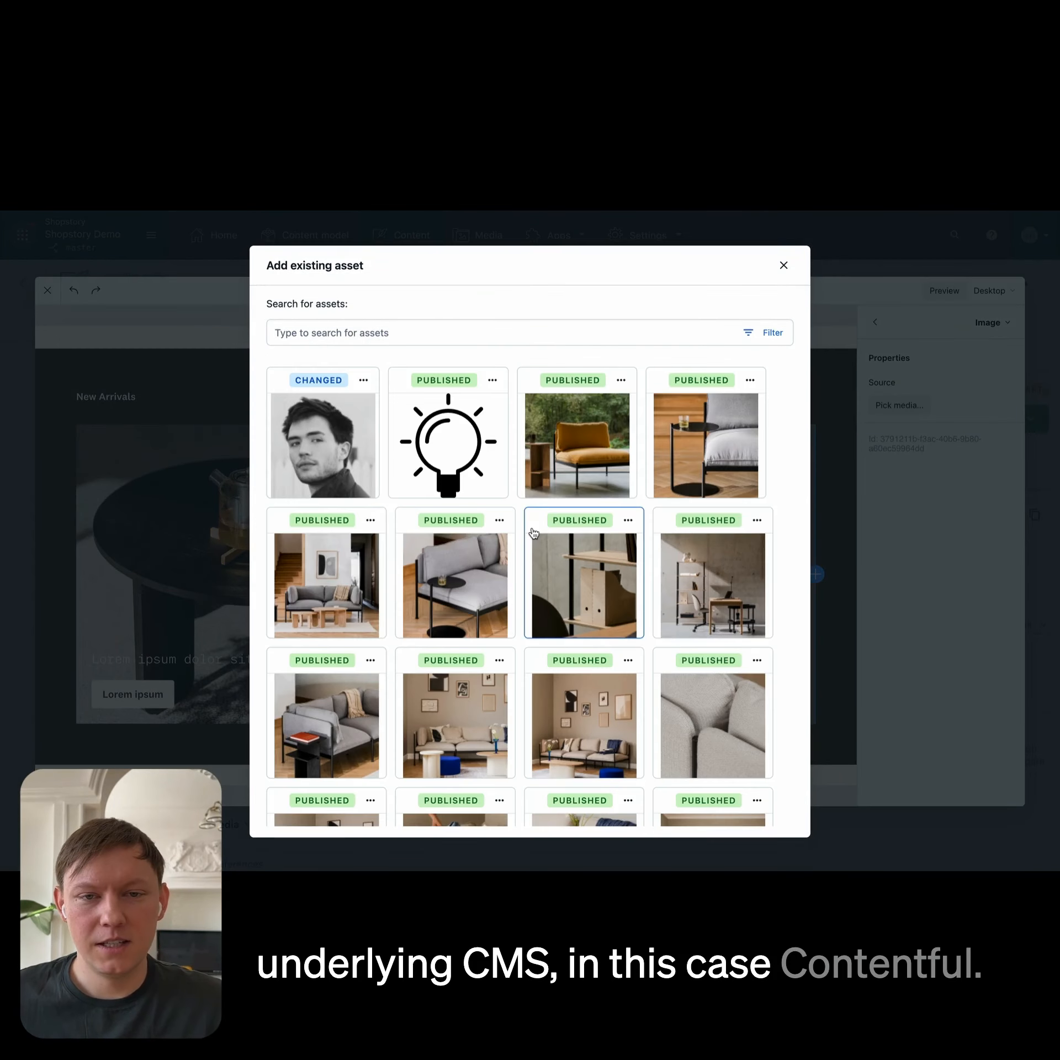
scroll(533, 533, down, 3)
scroll(534, 533, down, 4)
scroll(533, 533, down, 5)
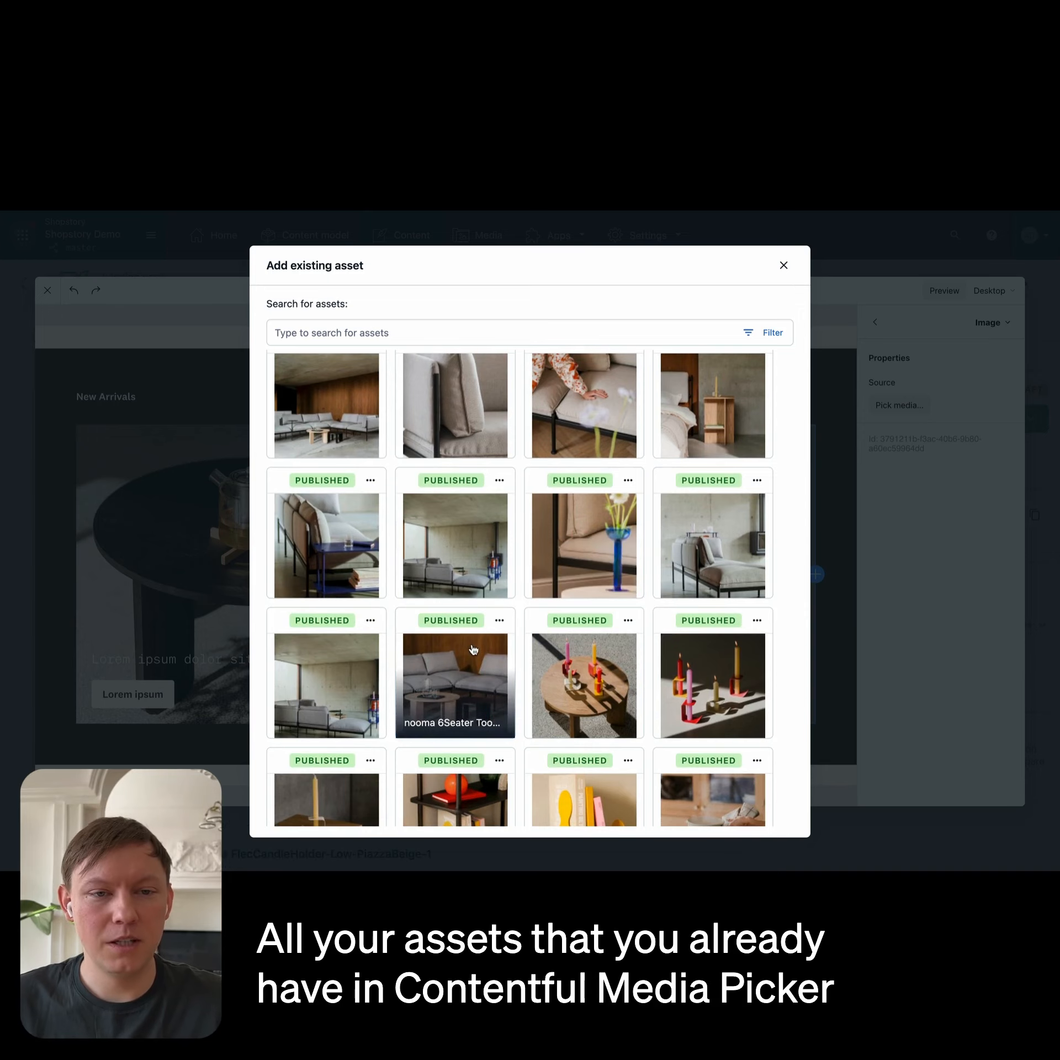
click(456, 673)
click(843, 647)
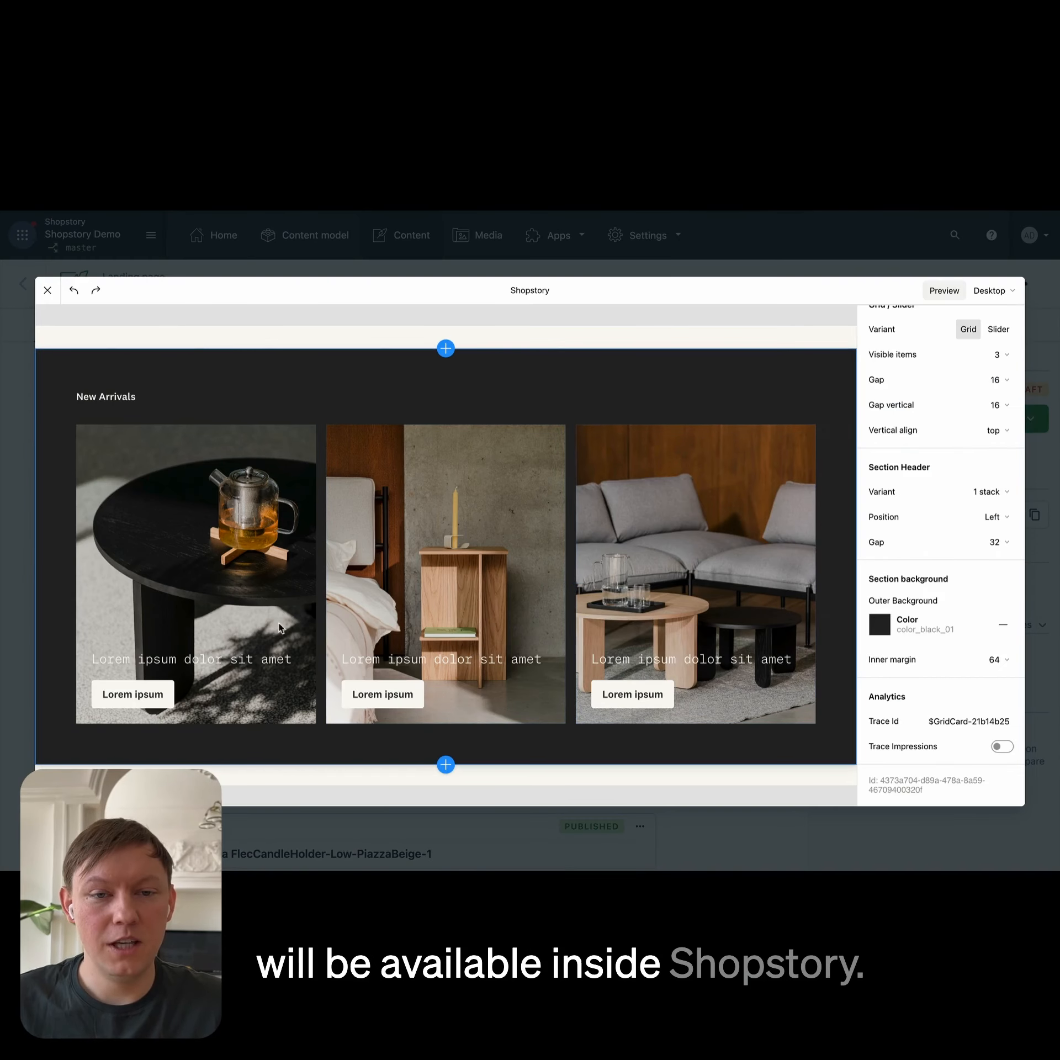
Step: Select all three grid cards together and set their cover position to top so the text sits below the images
click(189, 615)
shift+click(669, 605)
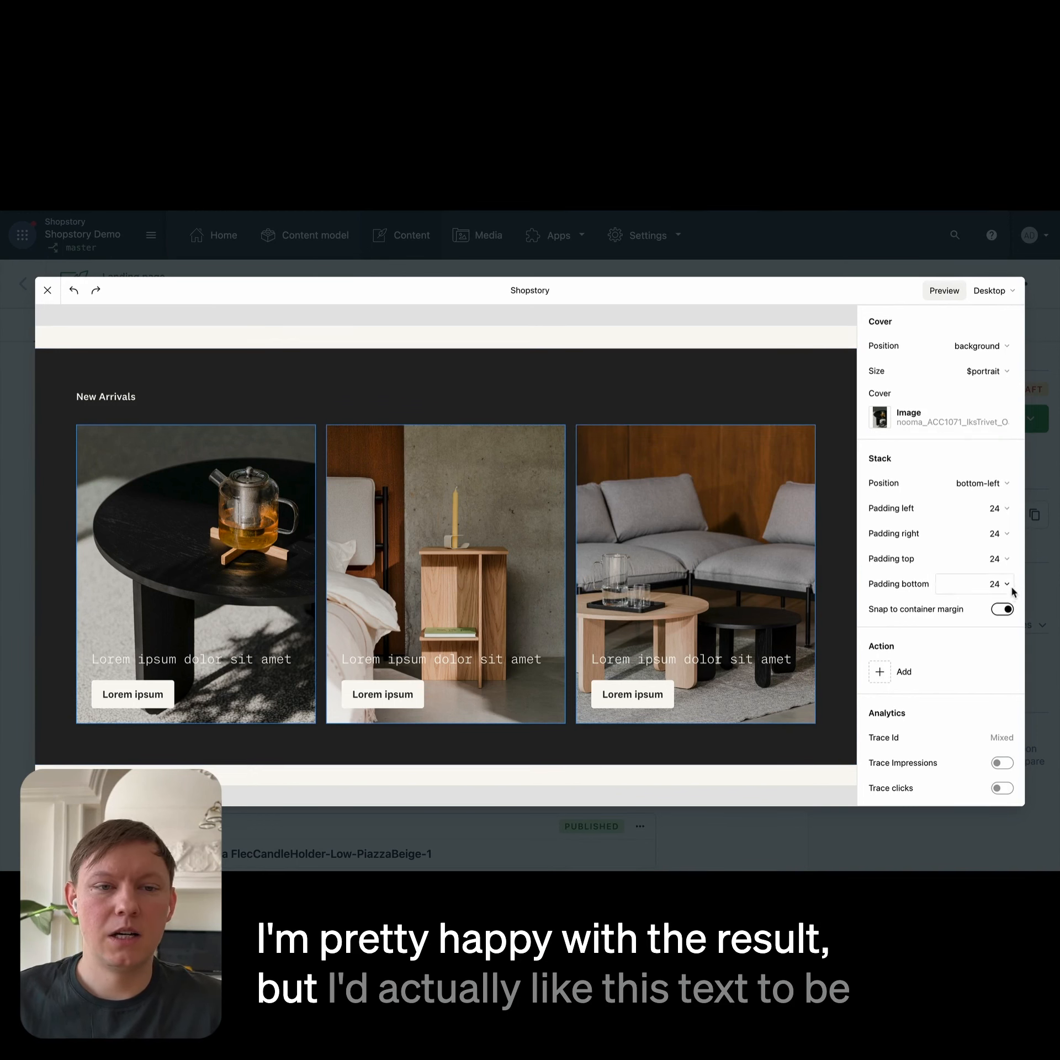
scroll(949, 598, up, 4)
click(979, 472)
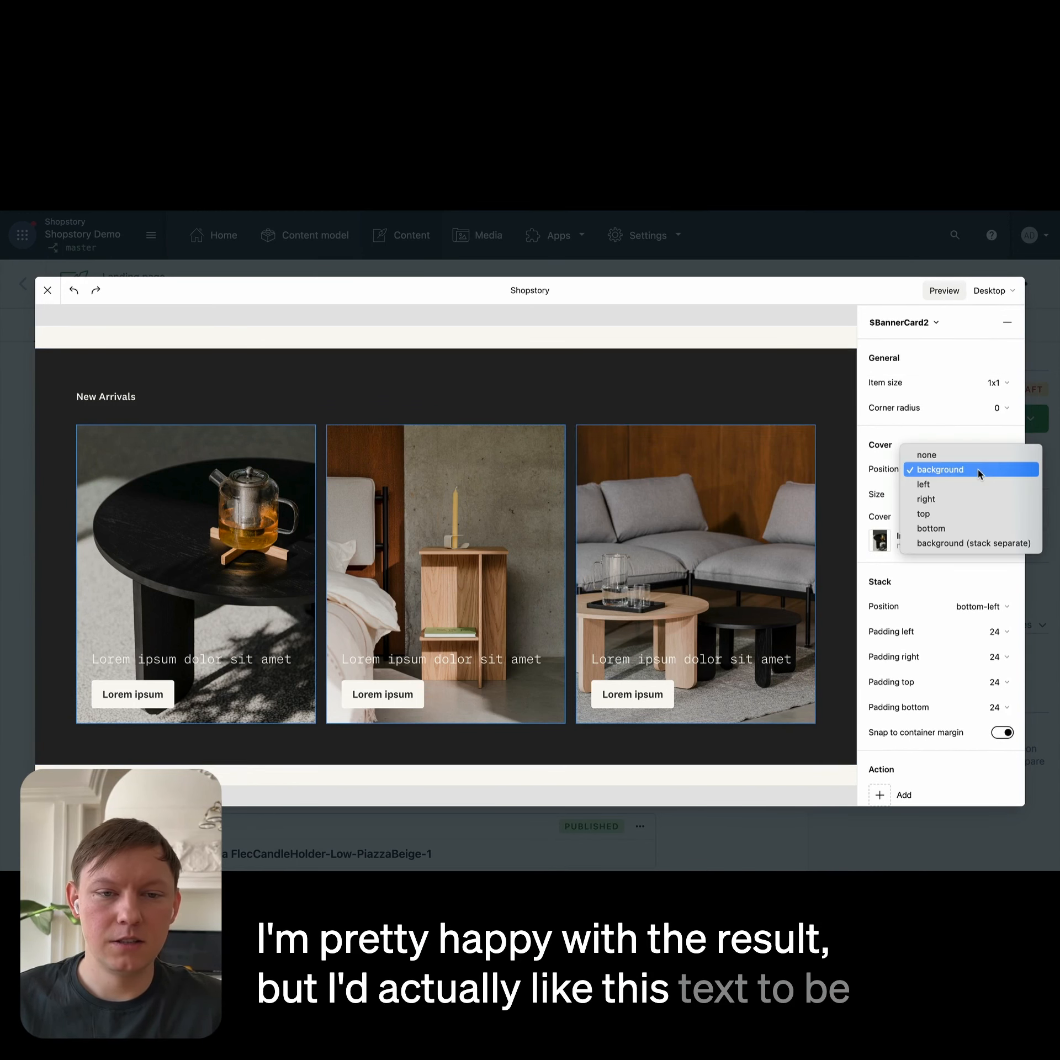
click(963, 514)
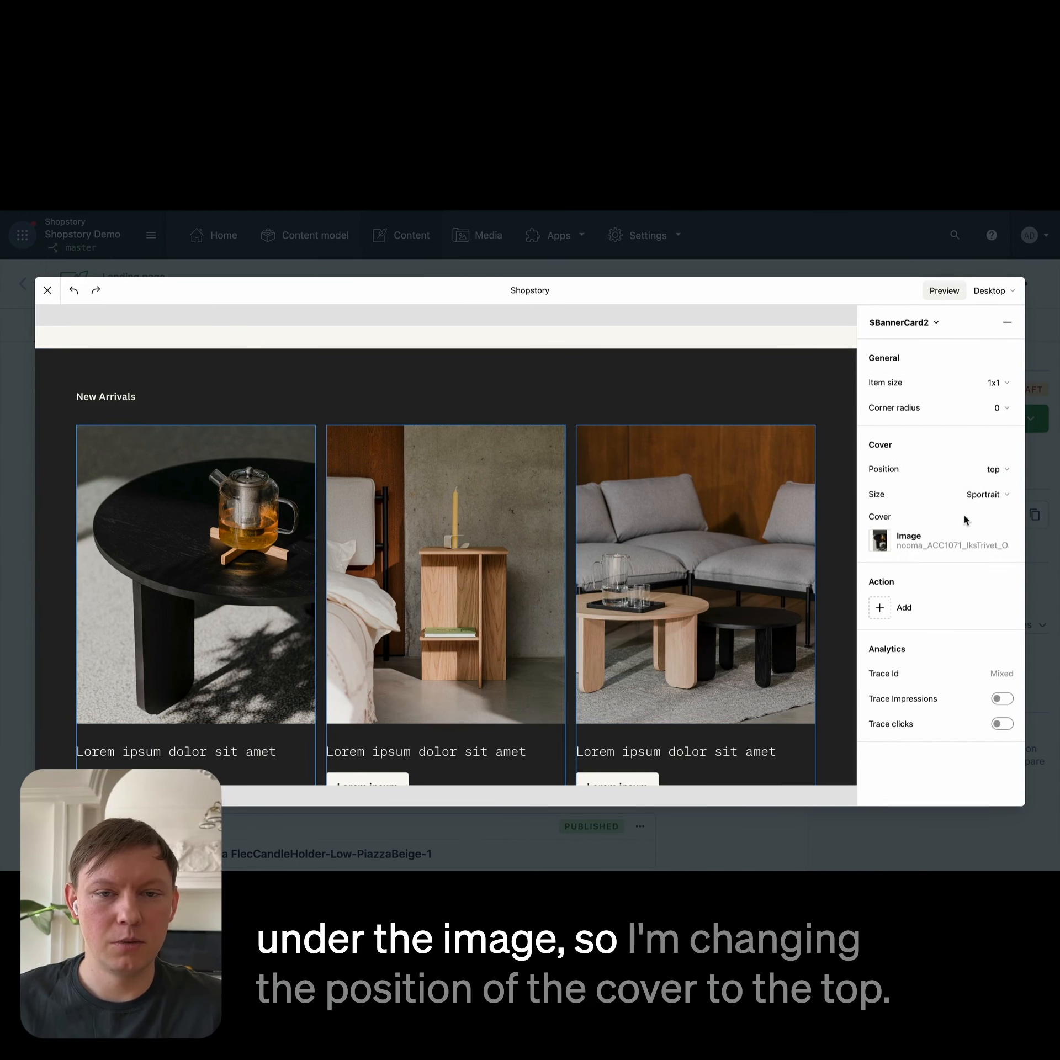
scroll(741, 567, down, 2)
scroll(840, 578, up, 2)
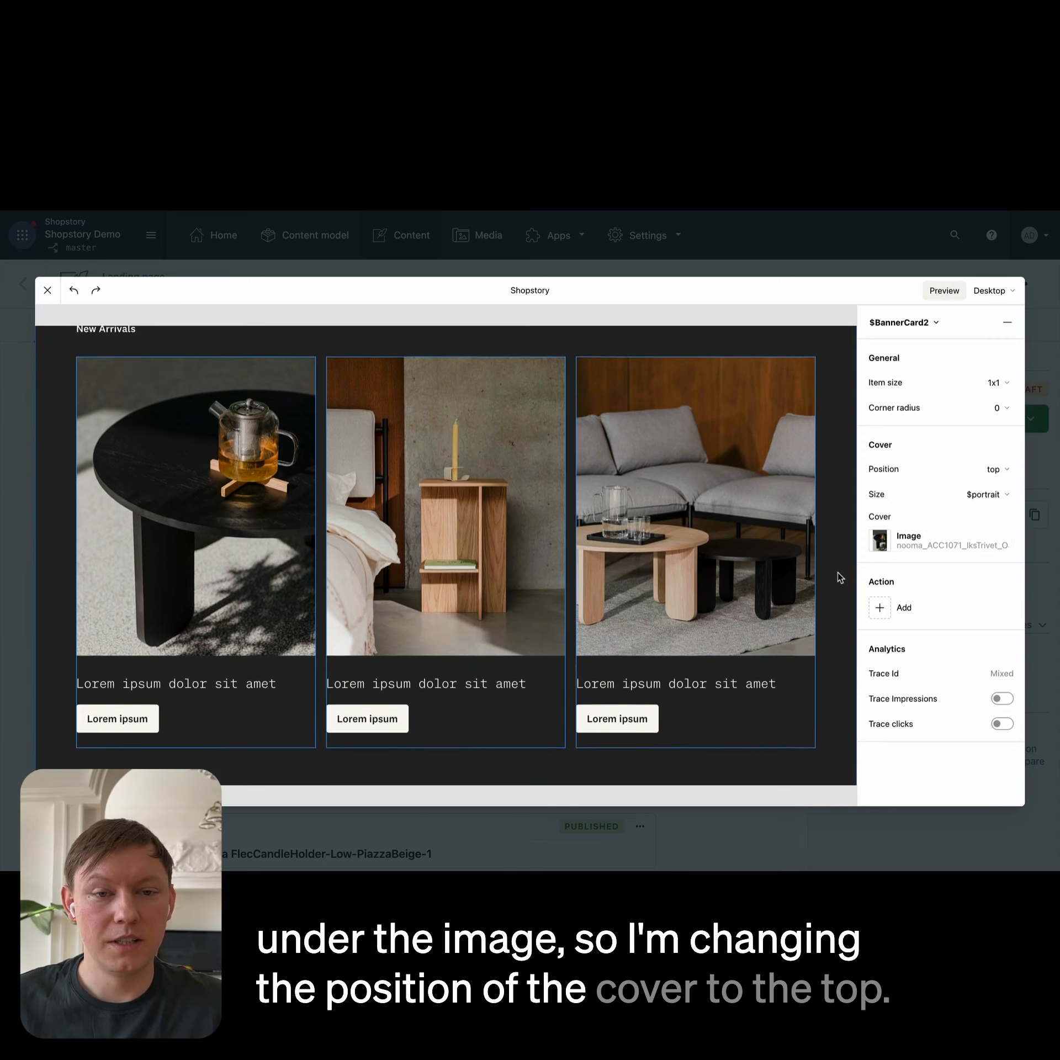
Step: Remove the spacing between the New Arrivals cards by setting the grid's Gap to 0
click(841, 561)
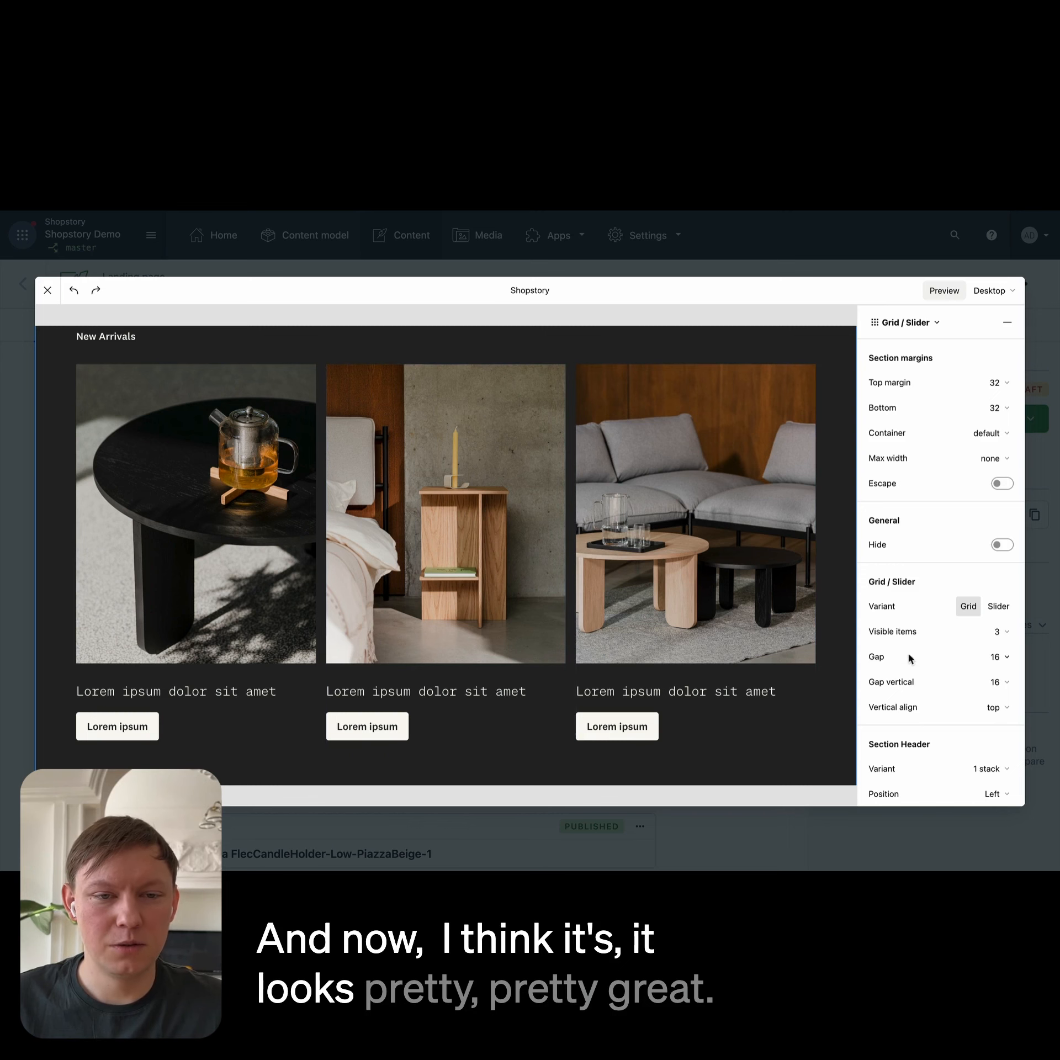
click(968, 657)
click(939, 554)
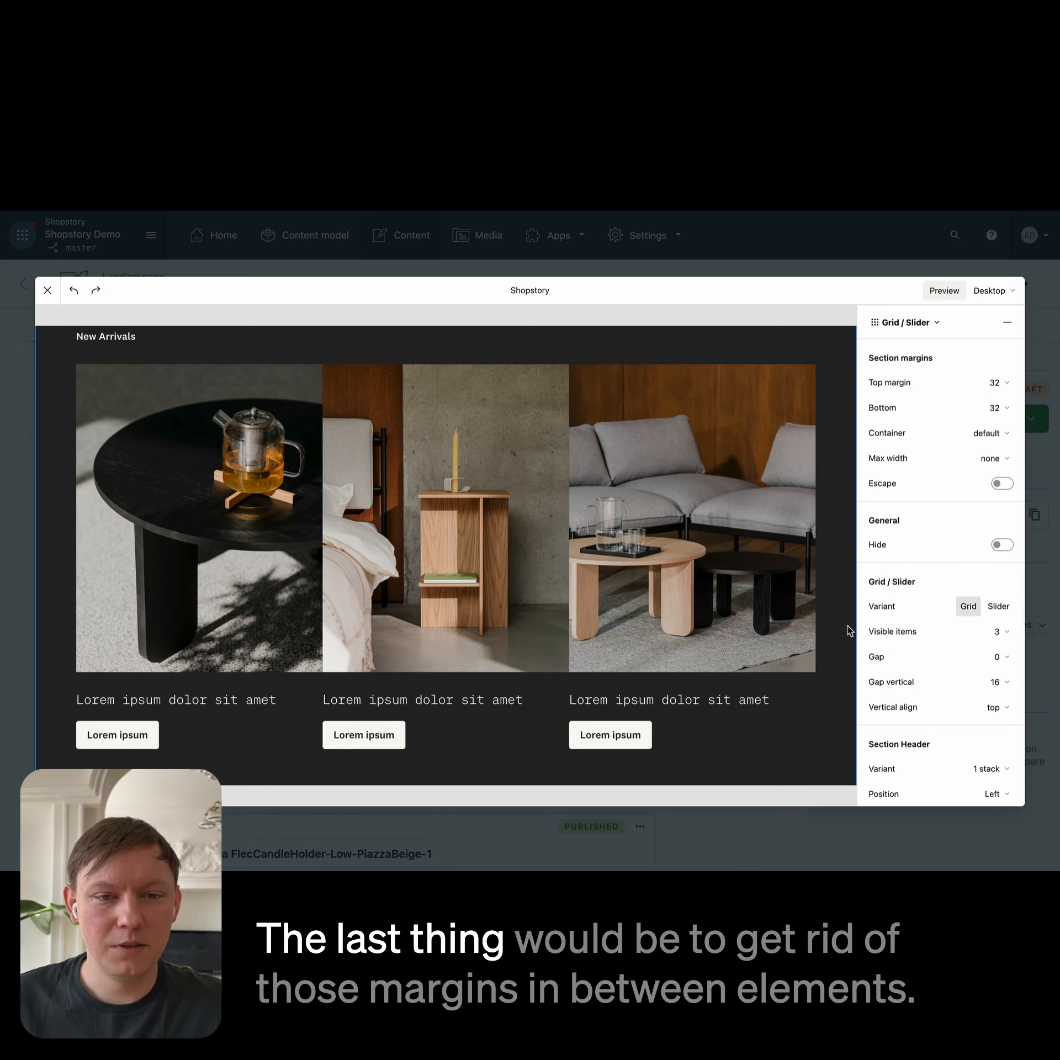
scroll(848, 632, up, 6)
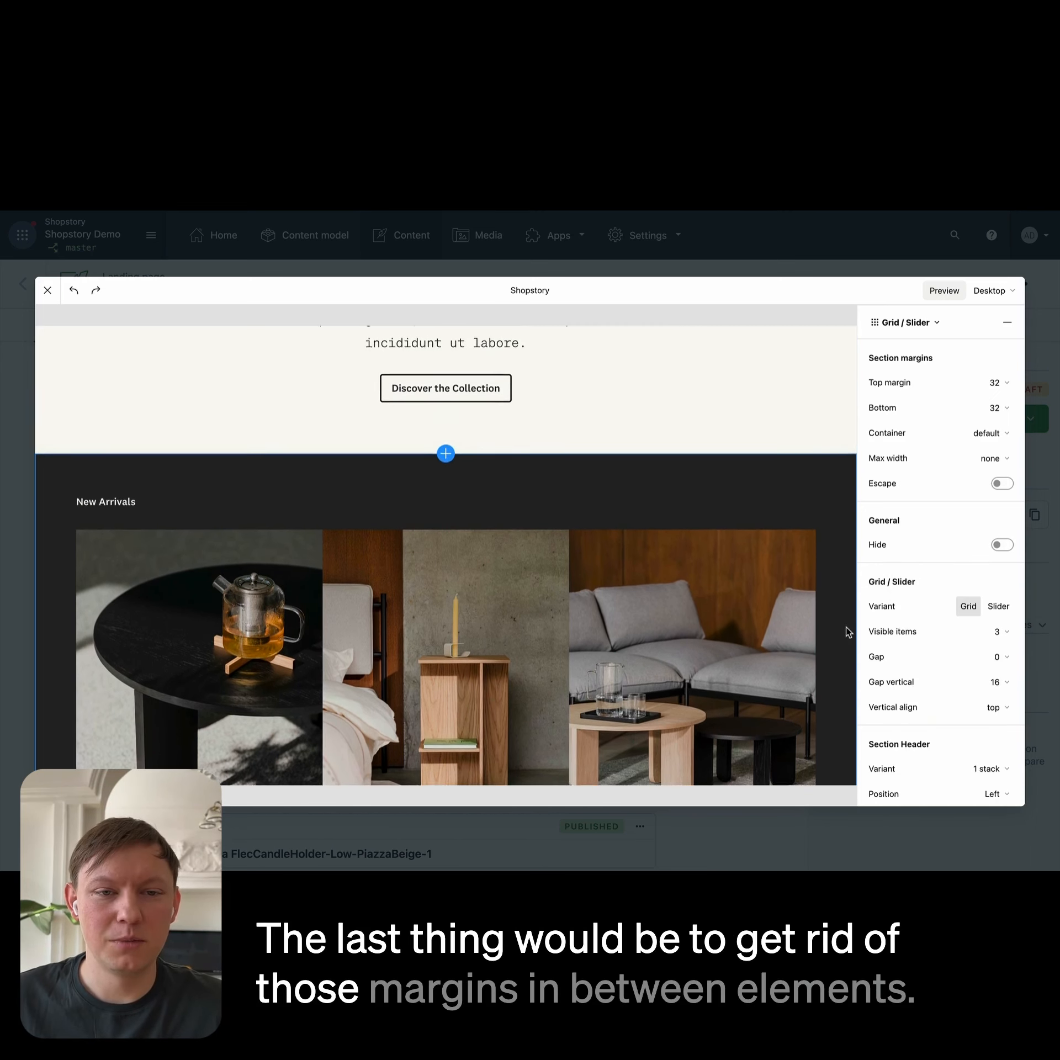
scroll(848, 633, down, 8)
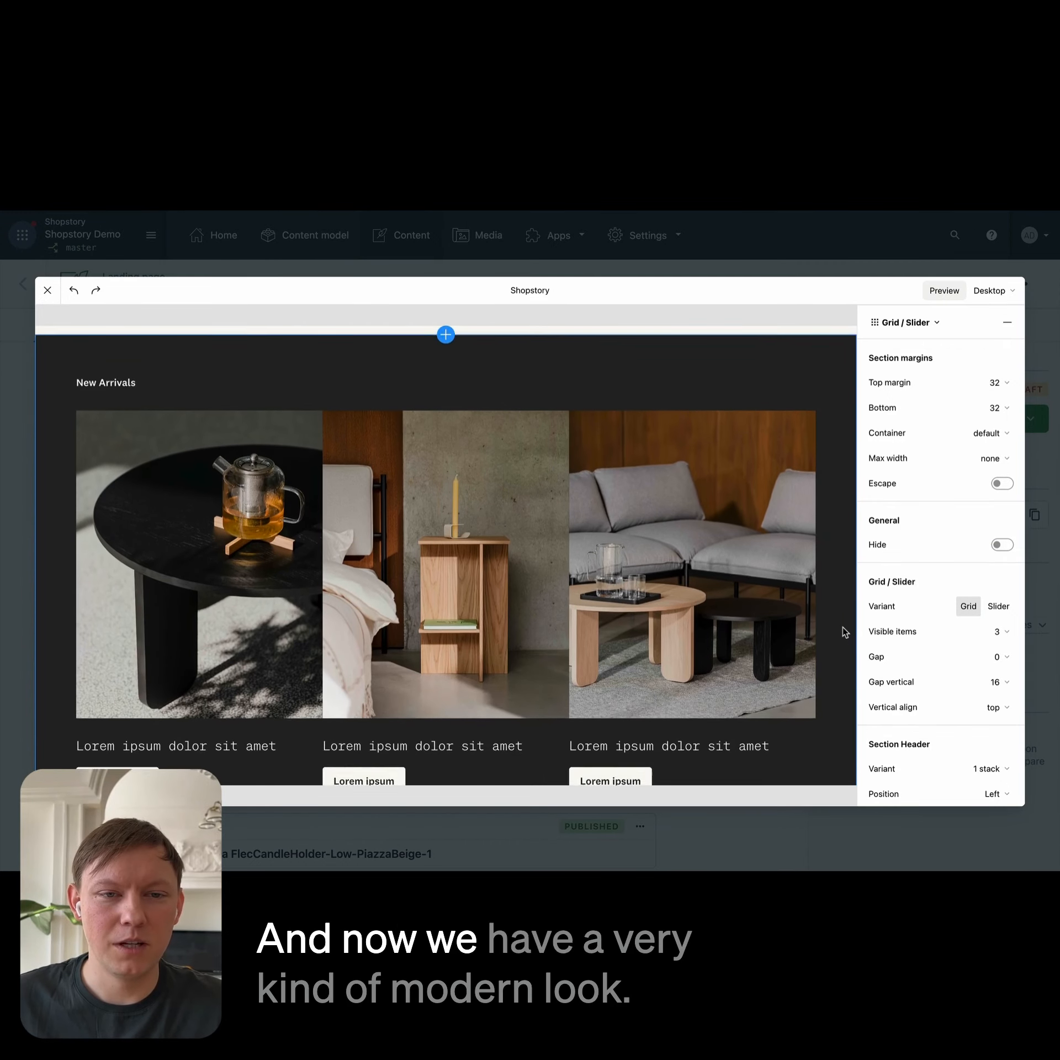
Step: Add the irregular Two Cards section with large text and an image below the grid, and set its top margin to 64
click(446, 766)
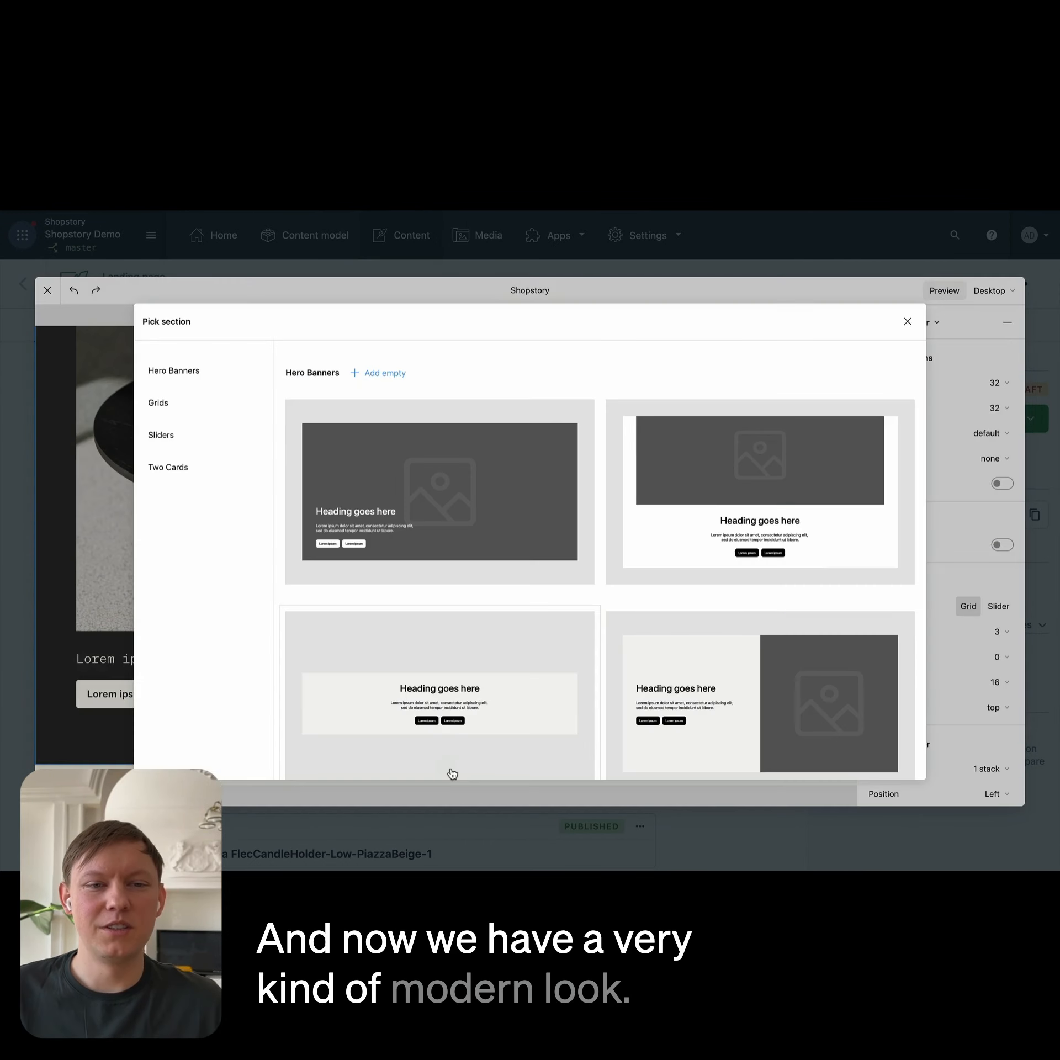
scroll(581, 589, down, 5)
scroll(582, 596, down, 10)
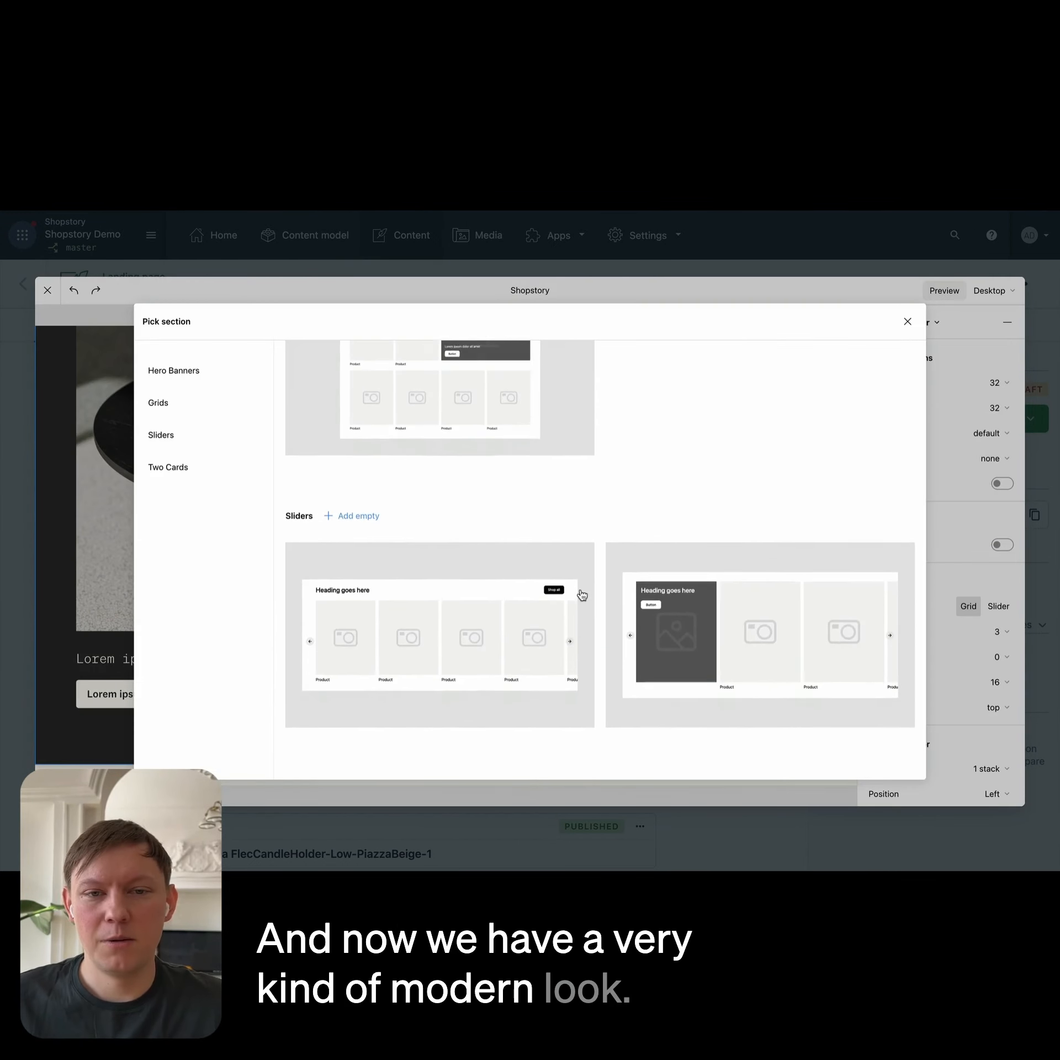
click(735, 585)
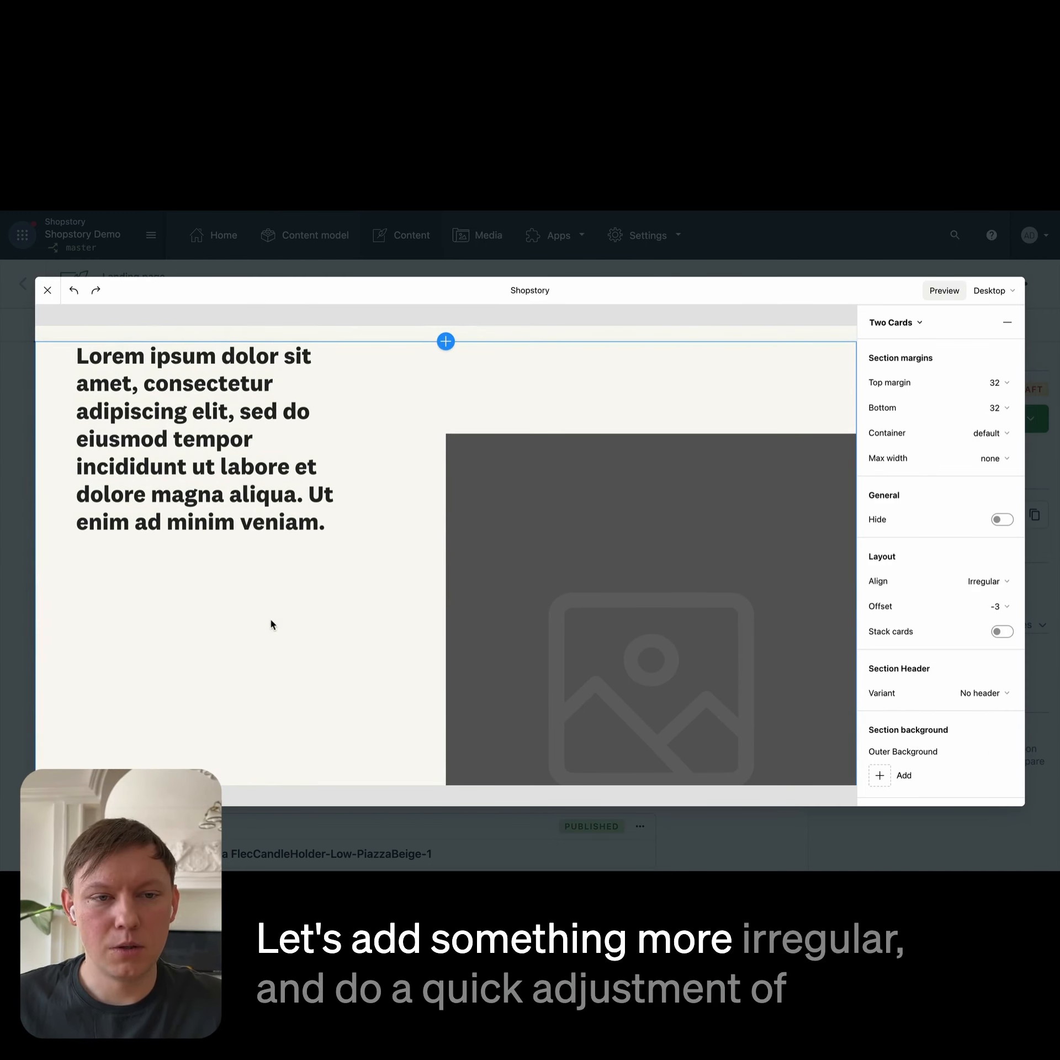
click(1002, 382)
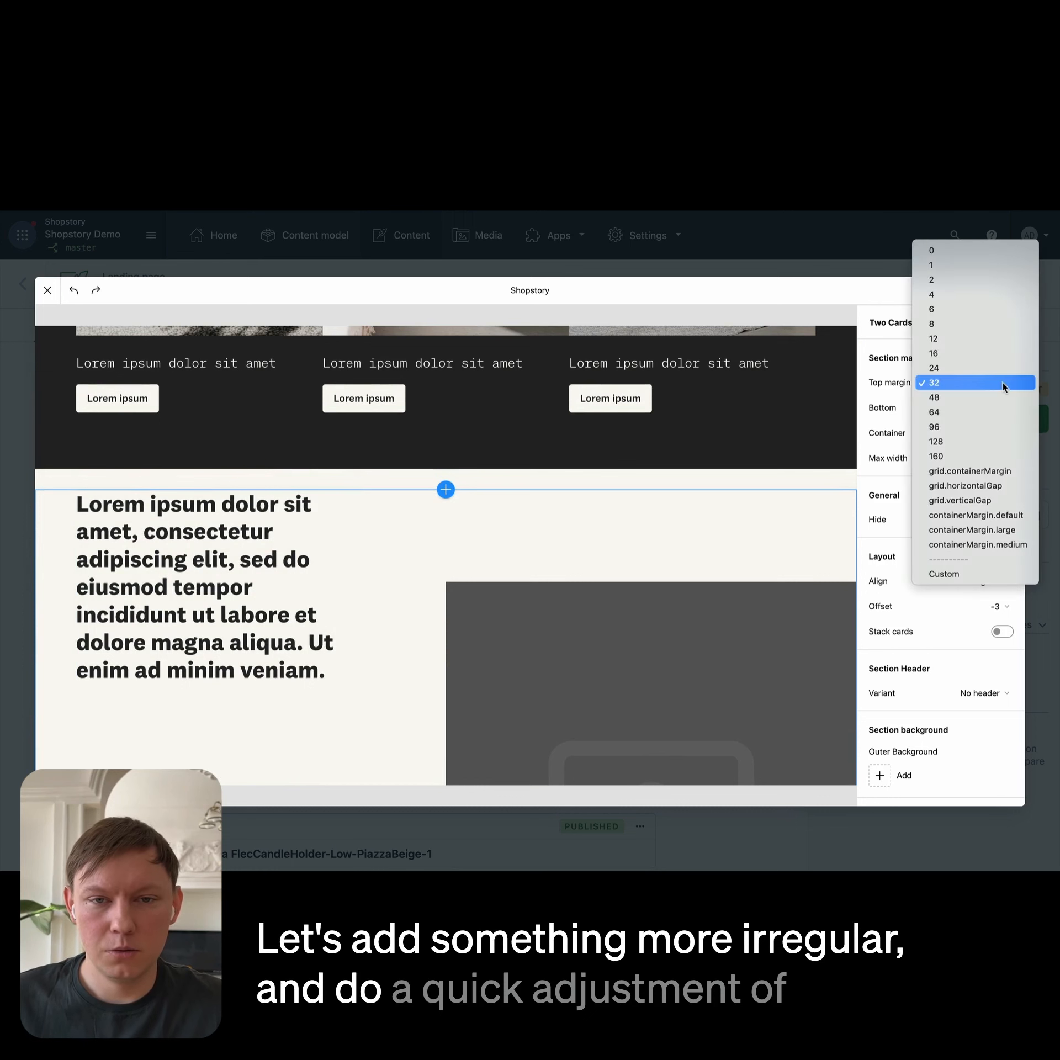
click(981, 412)
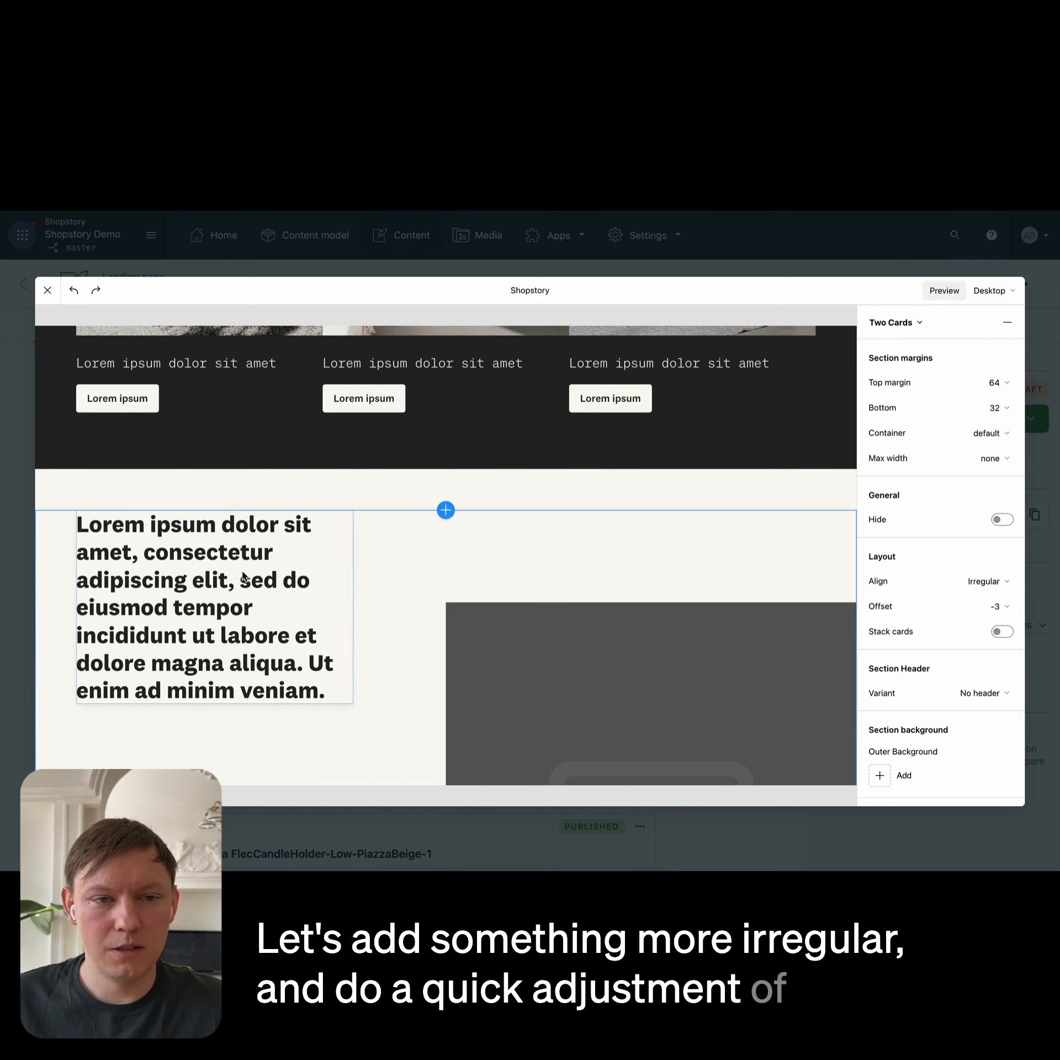
Step: Change the text style of the first card's paragraph in the Two Cards section to Body (20/1.8)
click(221, 577)
click(217, 576)
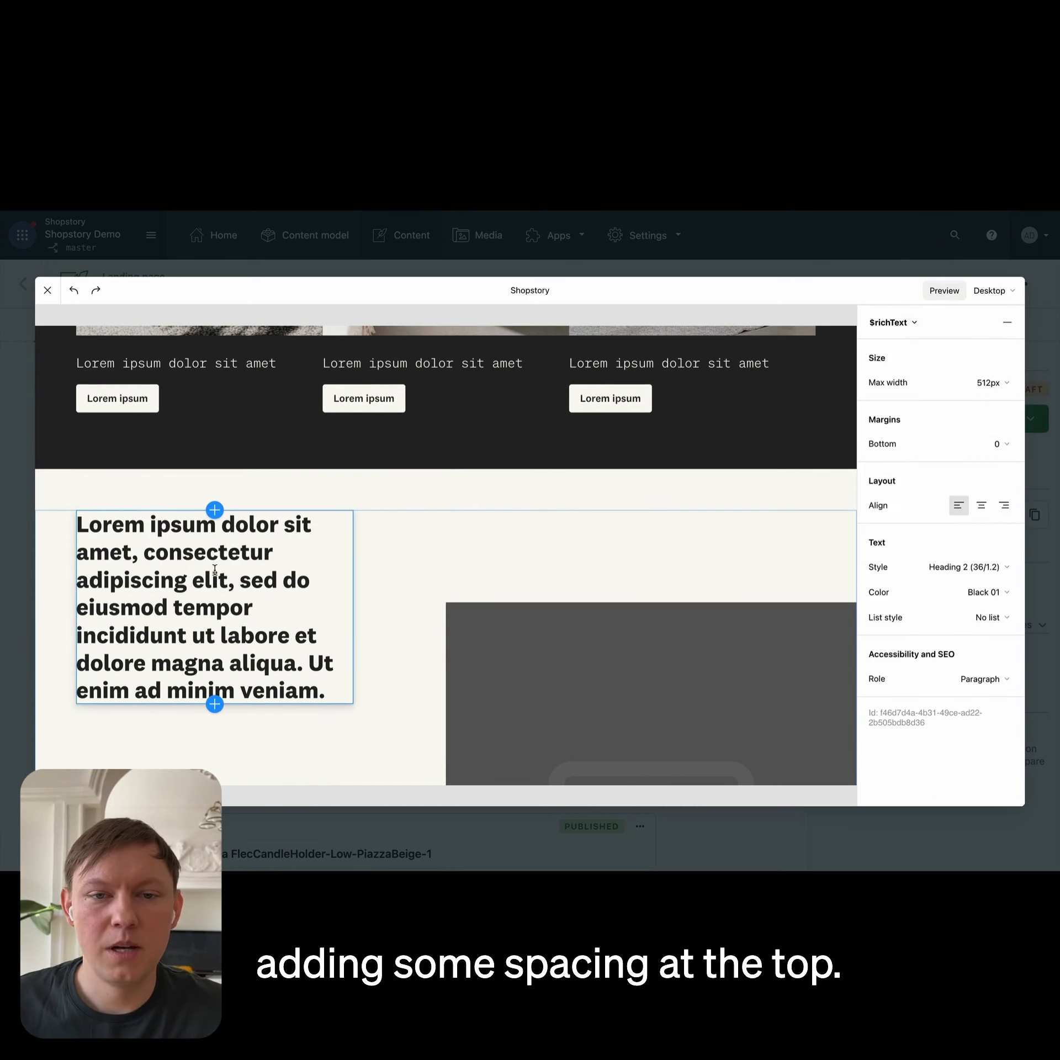
click(973, 574)
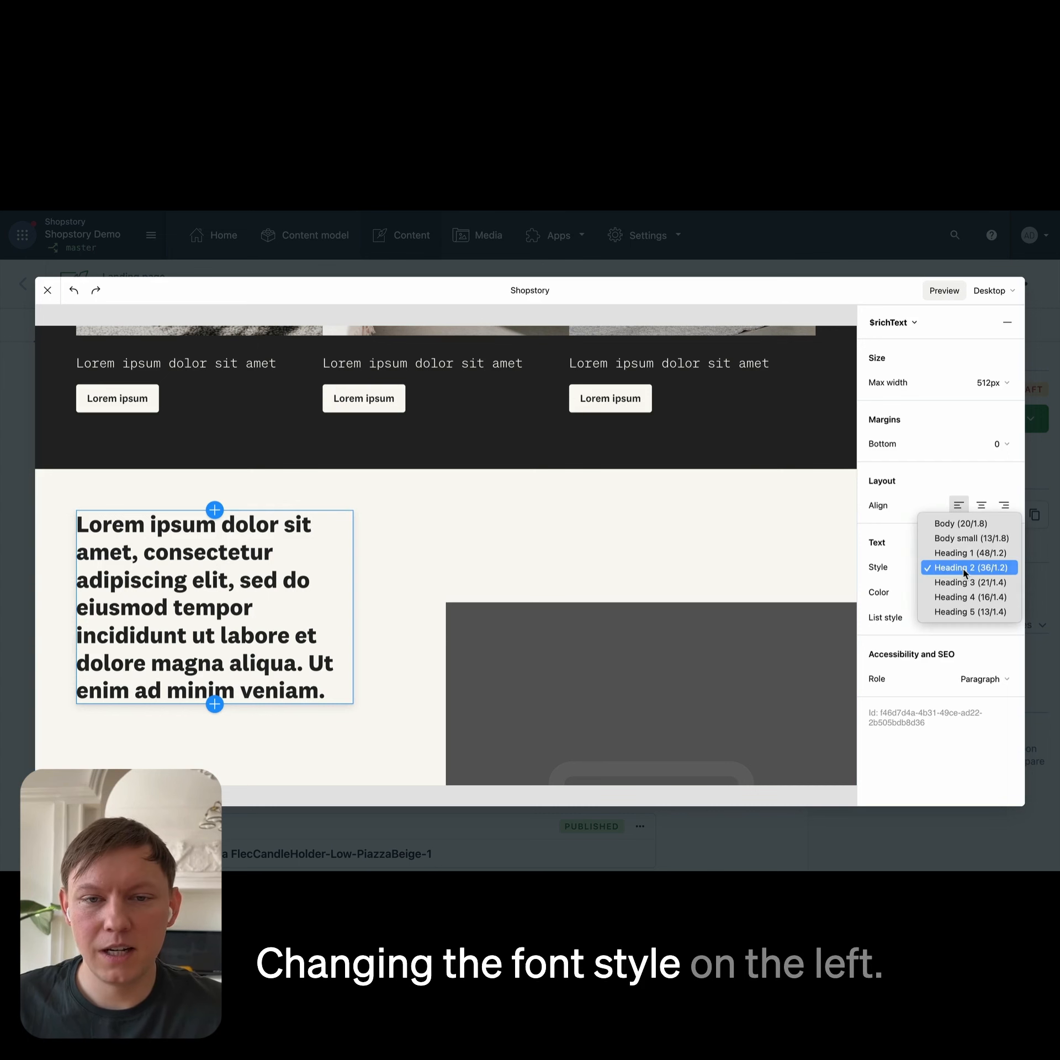
click(972, 523)
Step: Add an image below the first card's text with natural aspect ratio, using the Avatar portrait asset as its source
scroll(473, 622, down, 2)
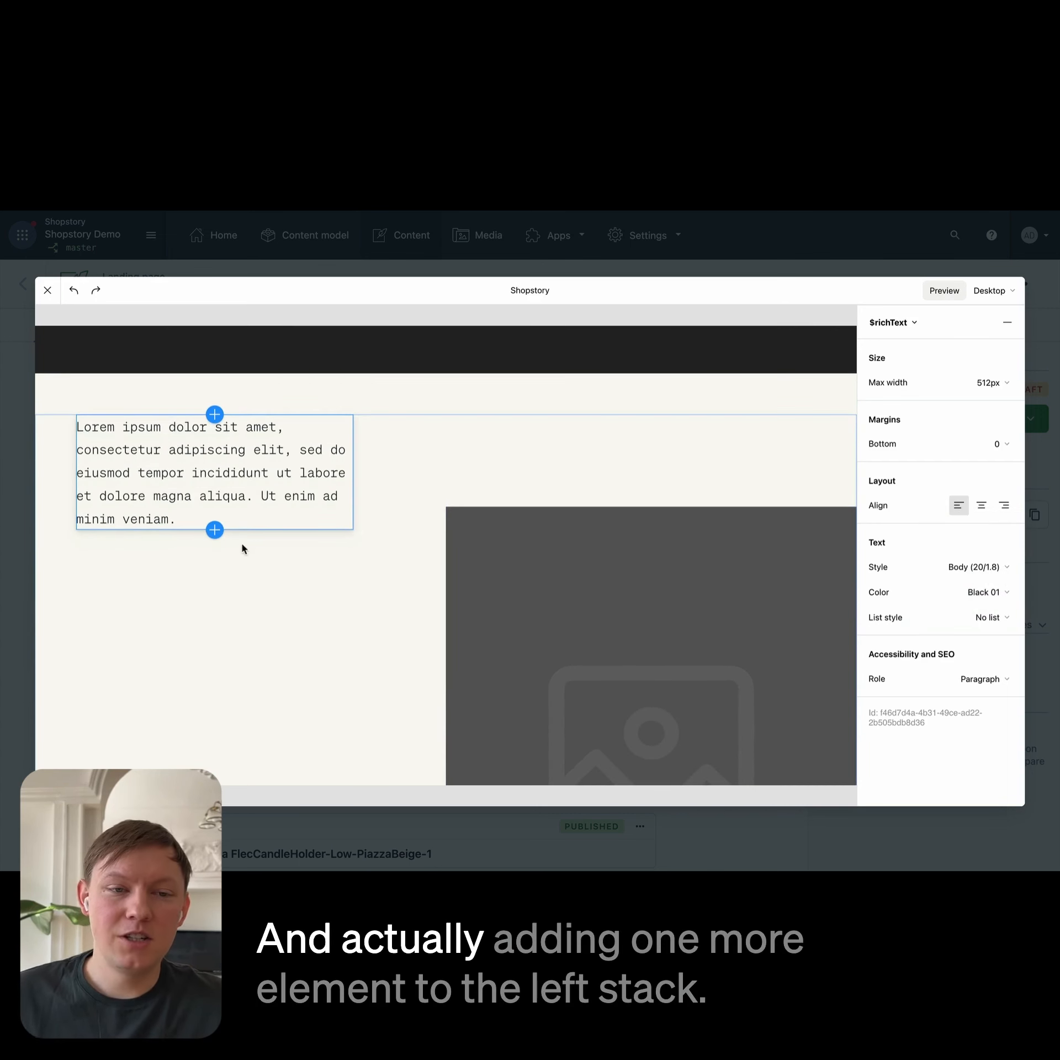
click(214, 531)
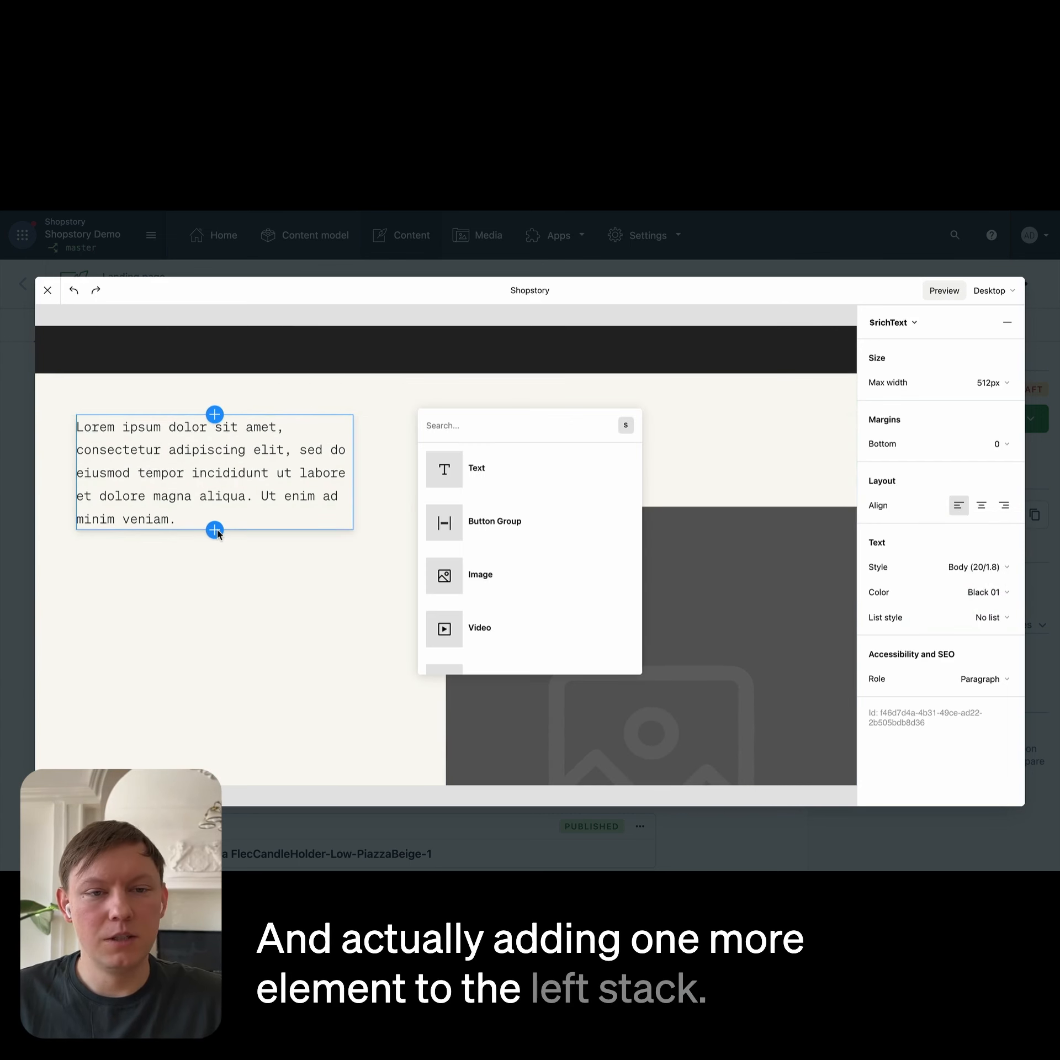
text(image)
click(519, 562)
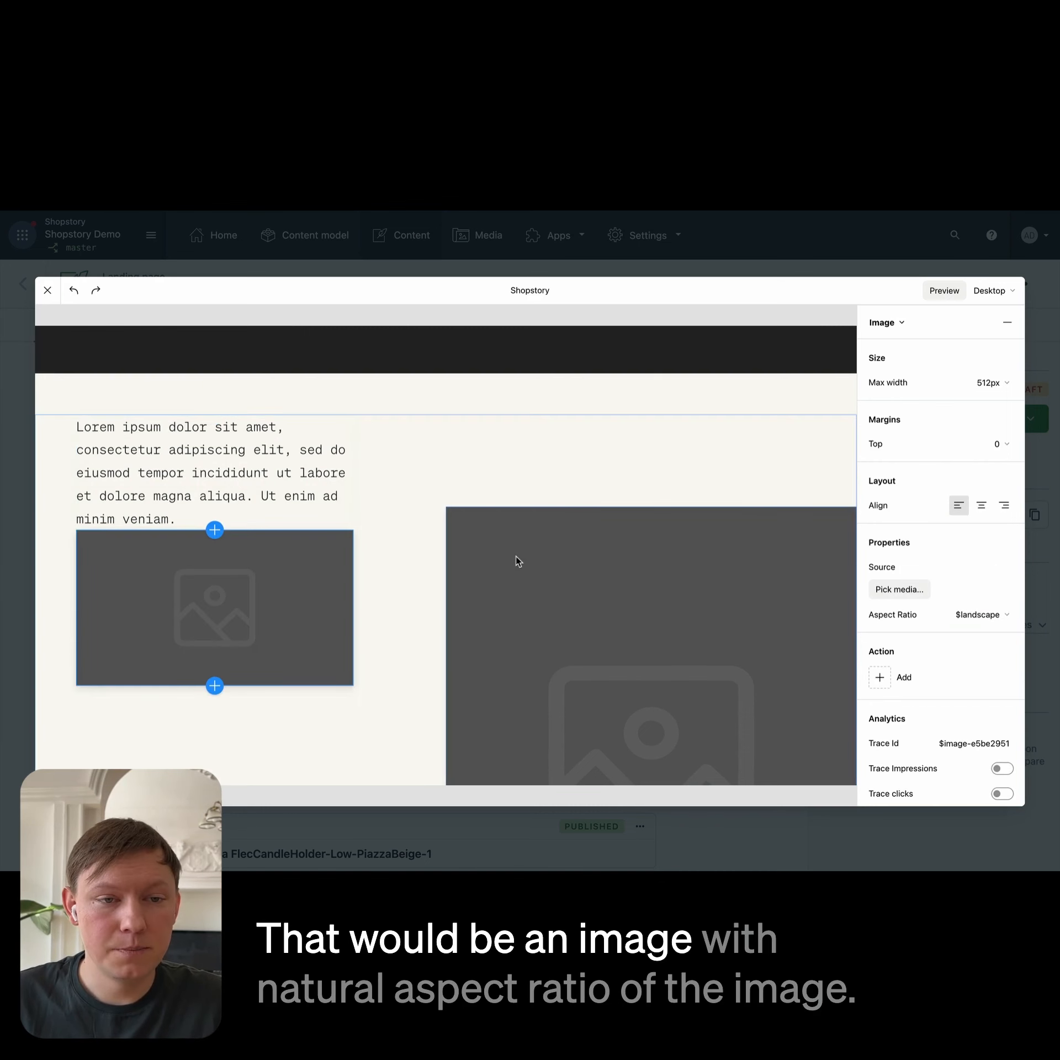
click(980, 615)
click(983, 674)
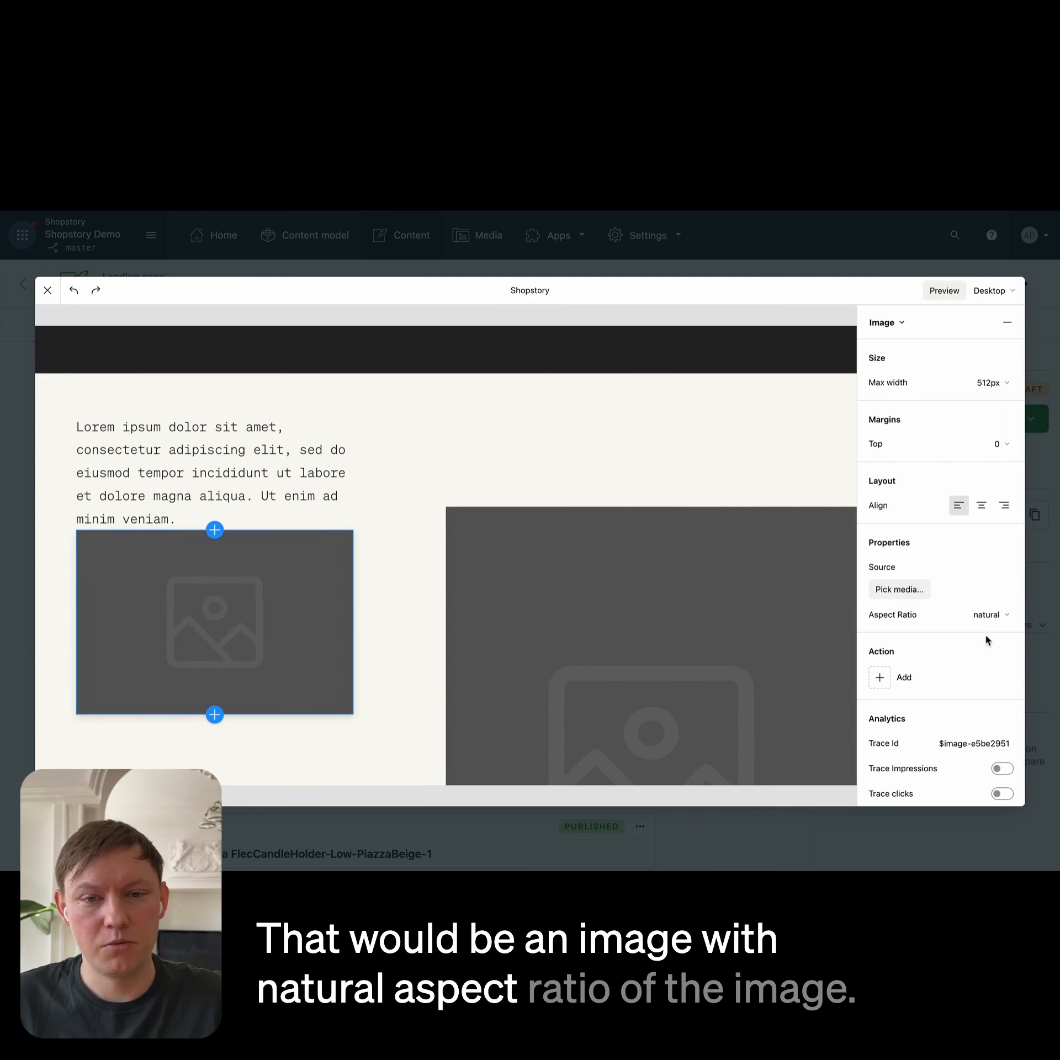
click(887, 588)
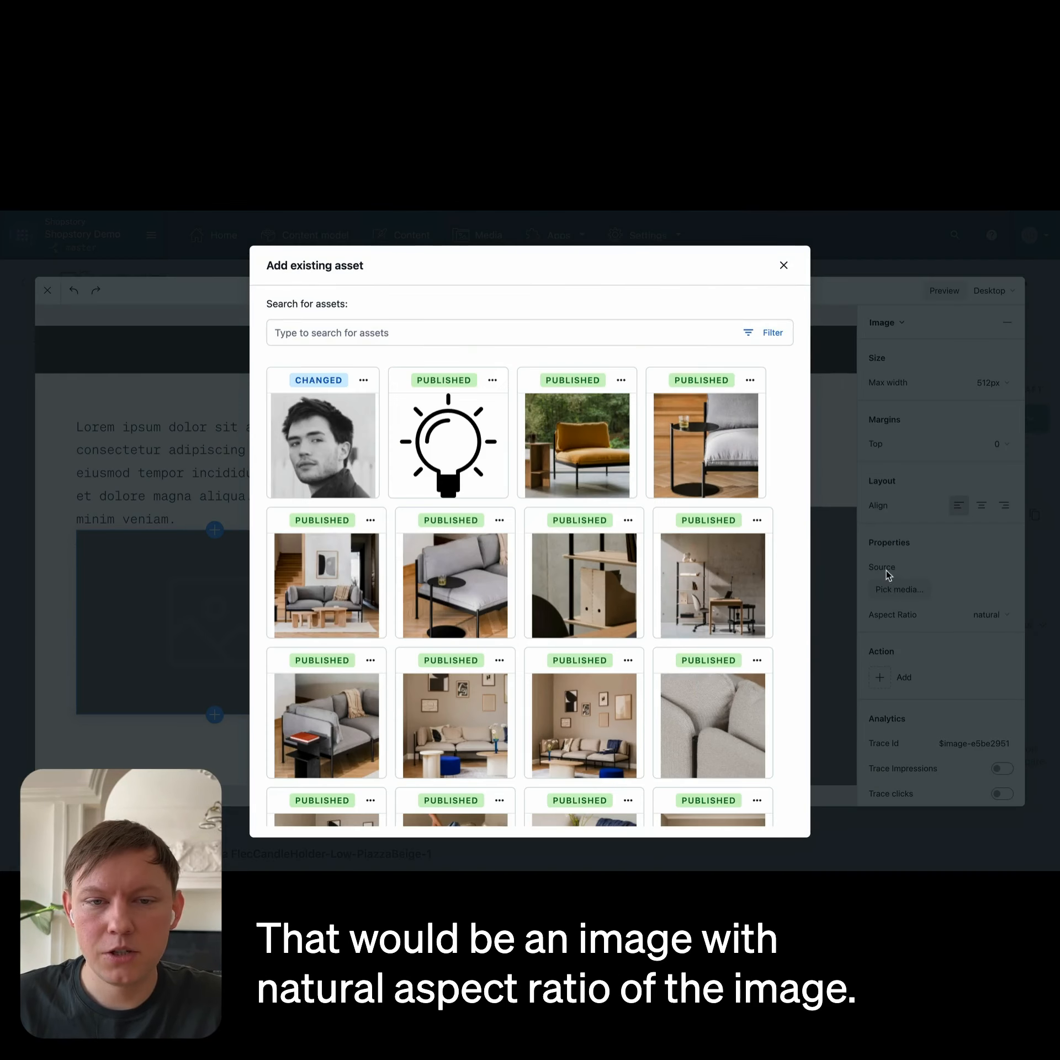
click(299, 459)
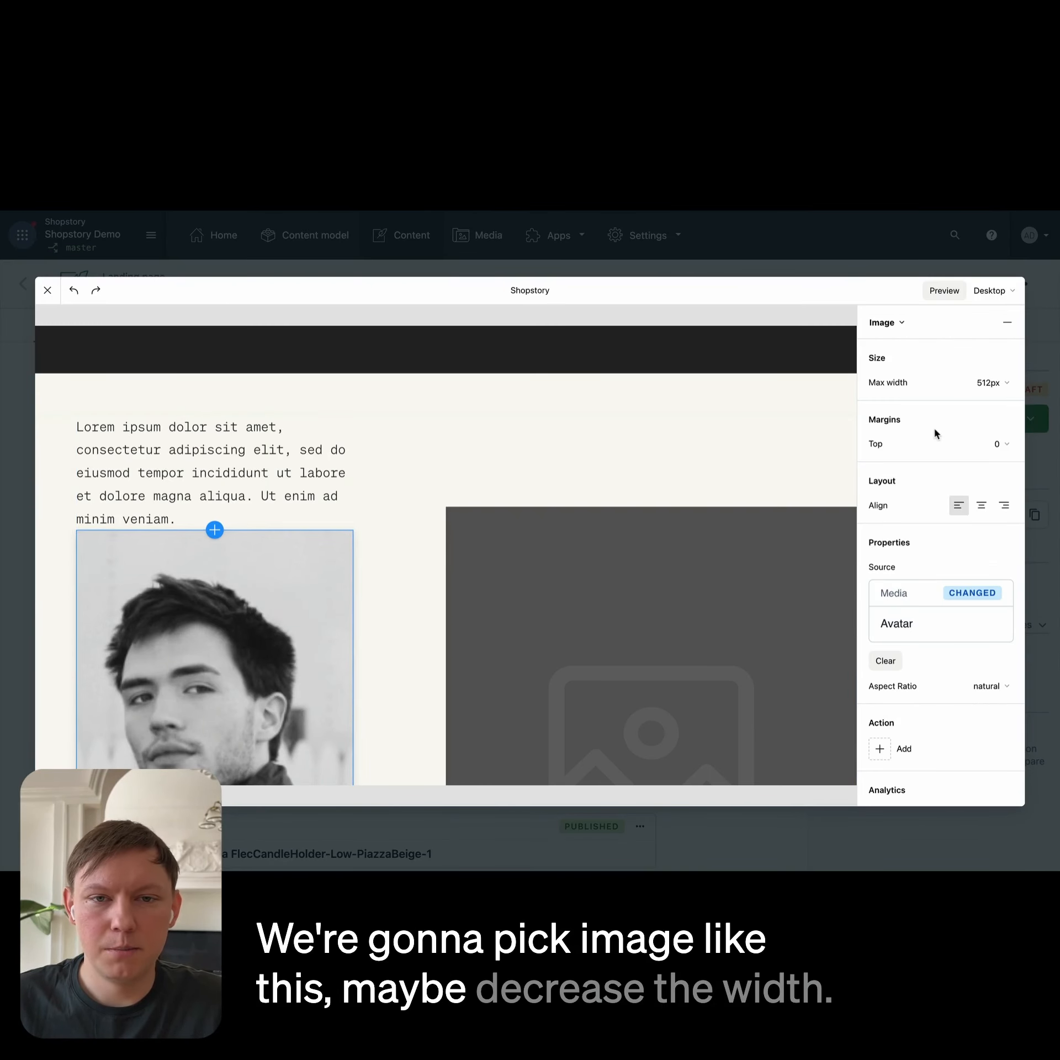
Step: Limit the portrait image's max width to 160px and set its top margin to 24
click(990, 383)
click(961, 279)
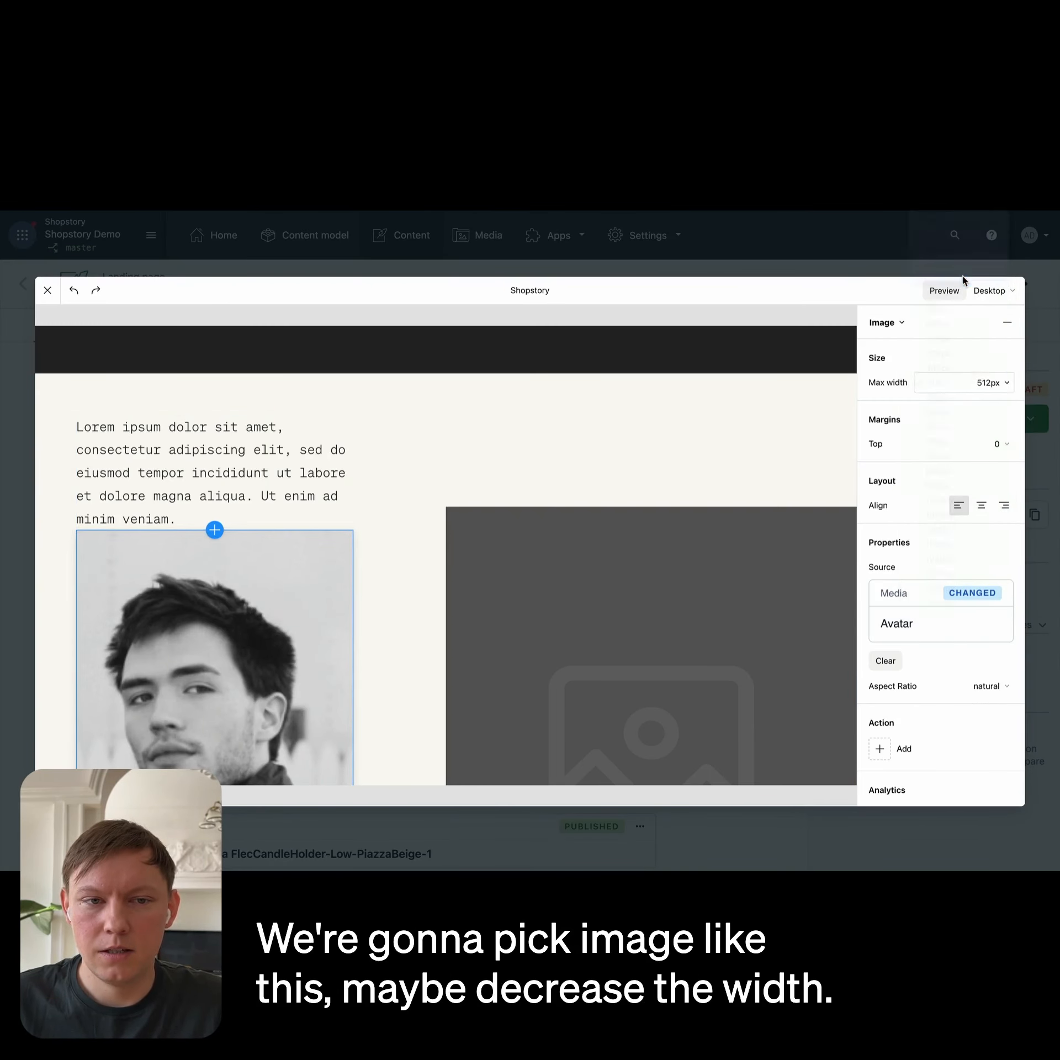
click(957, 437)
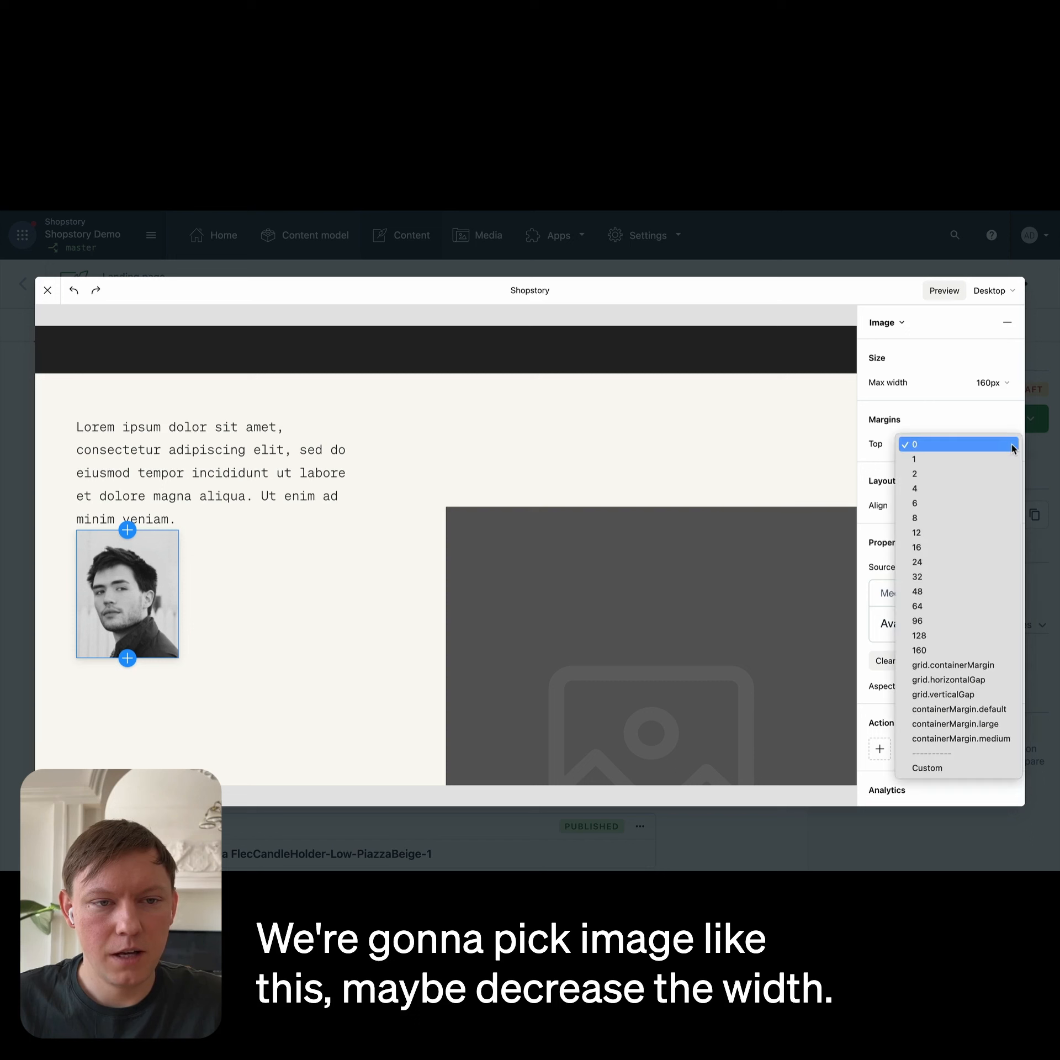
click(948, 561)
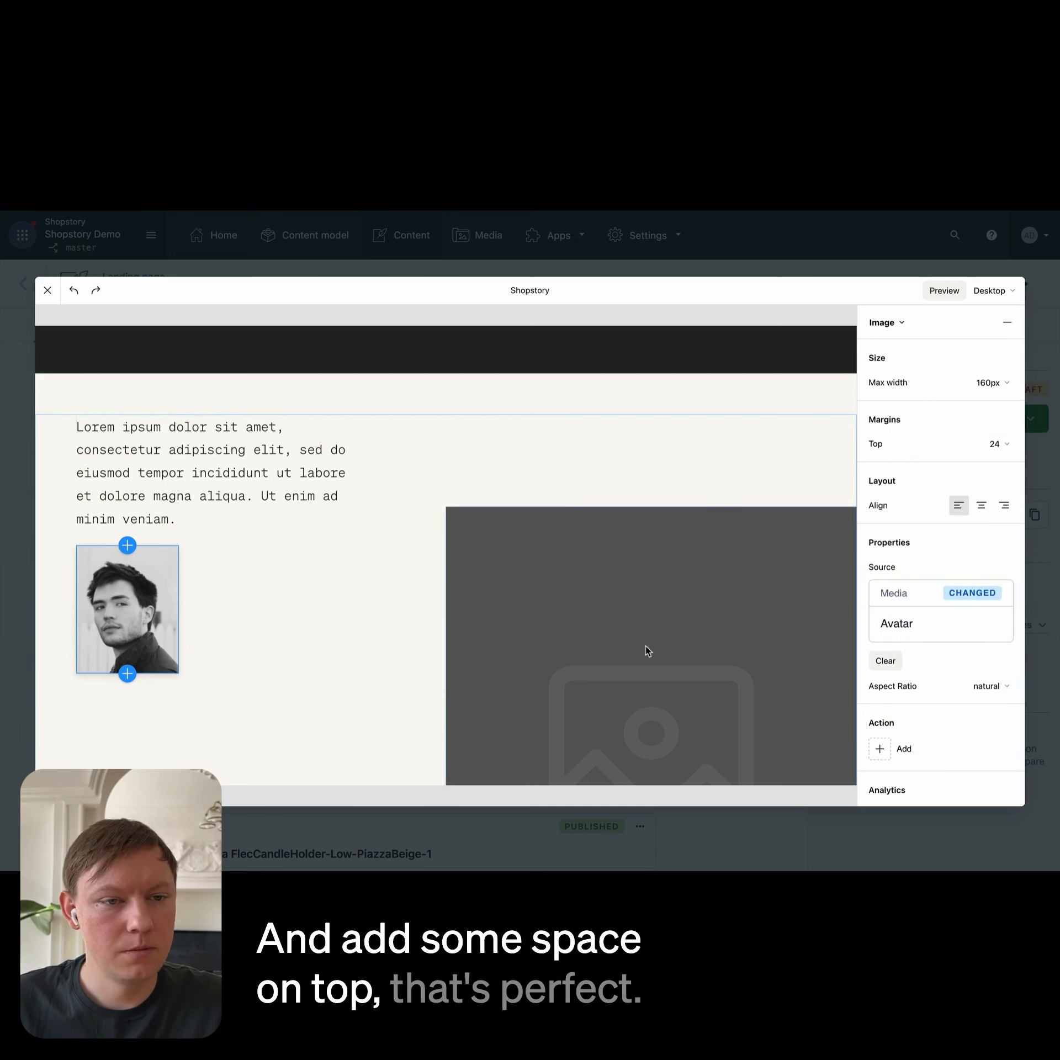
Step: Replace the second card's cover image with the MET no sound video and enable its play/pause control
scroll(648, 651, down, 5)
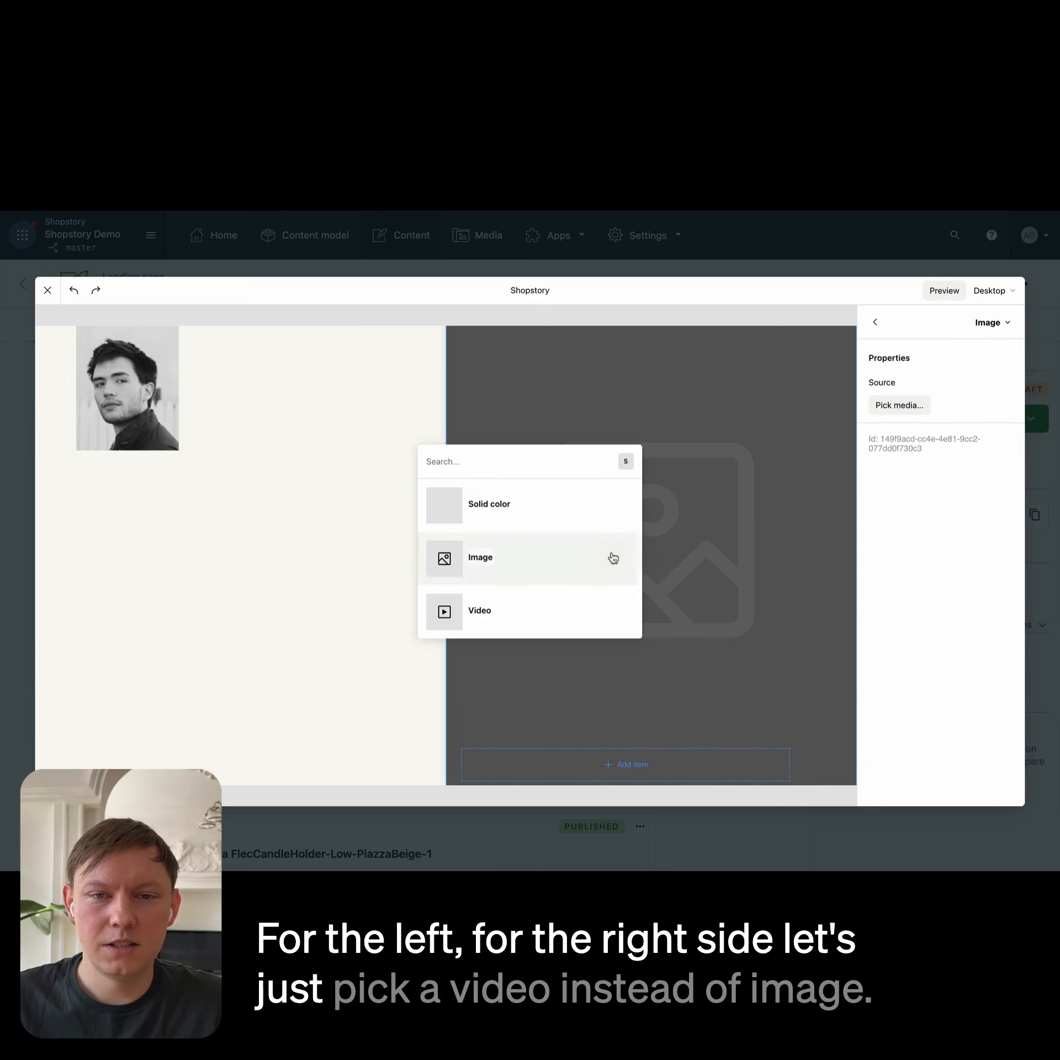
click(911, 406)
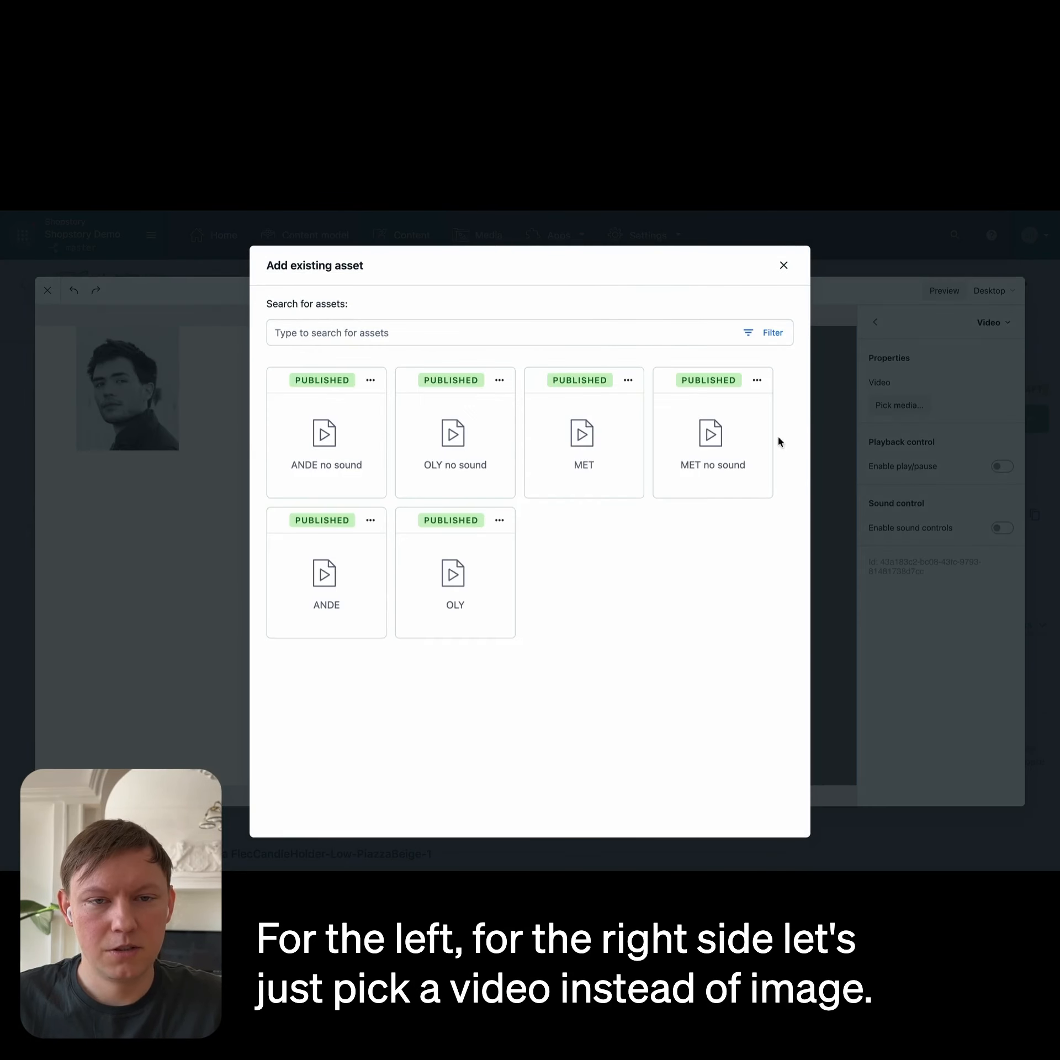
click(738, 455)
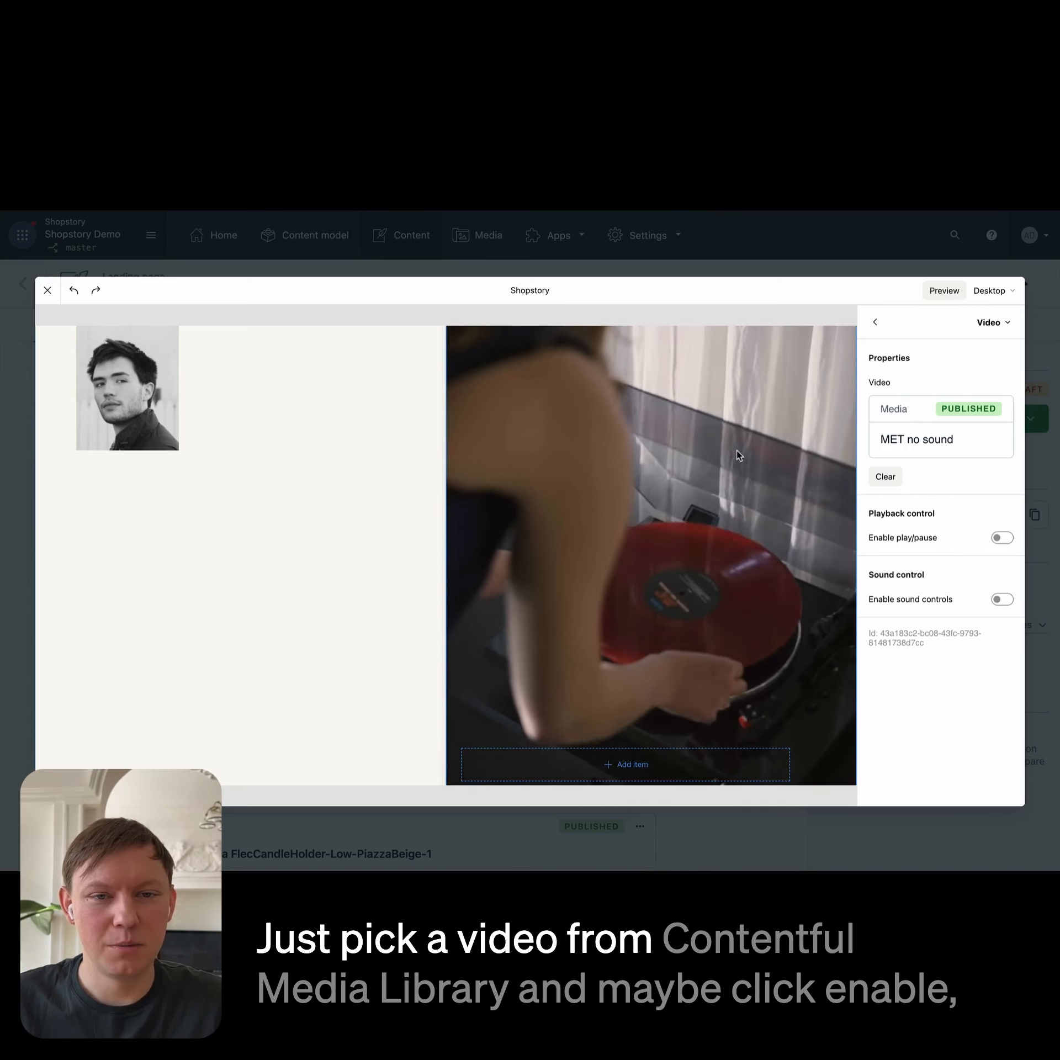
click(1006, 539)
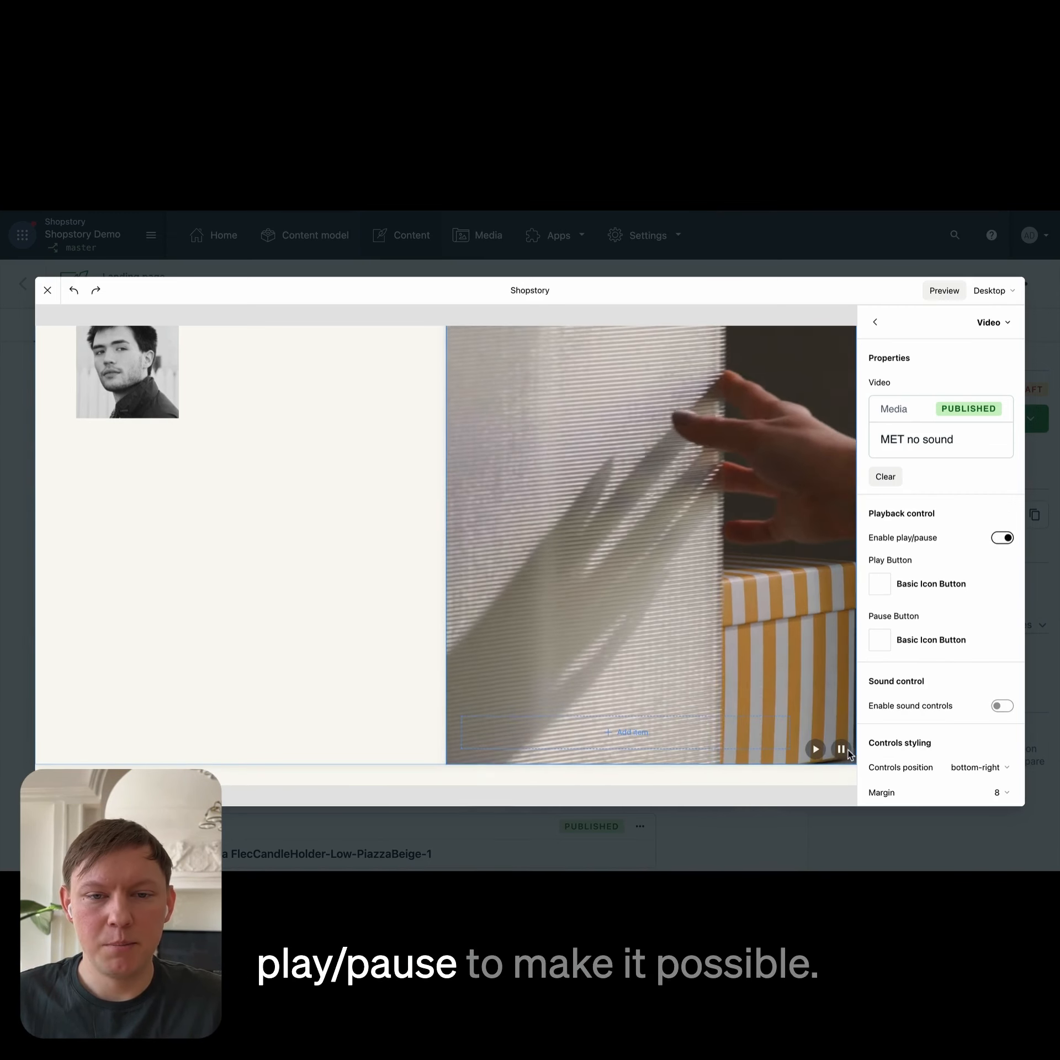
click(359, 674)
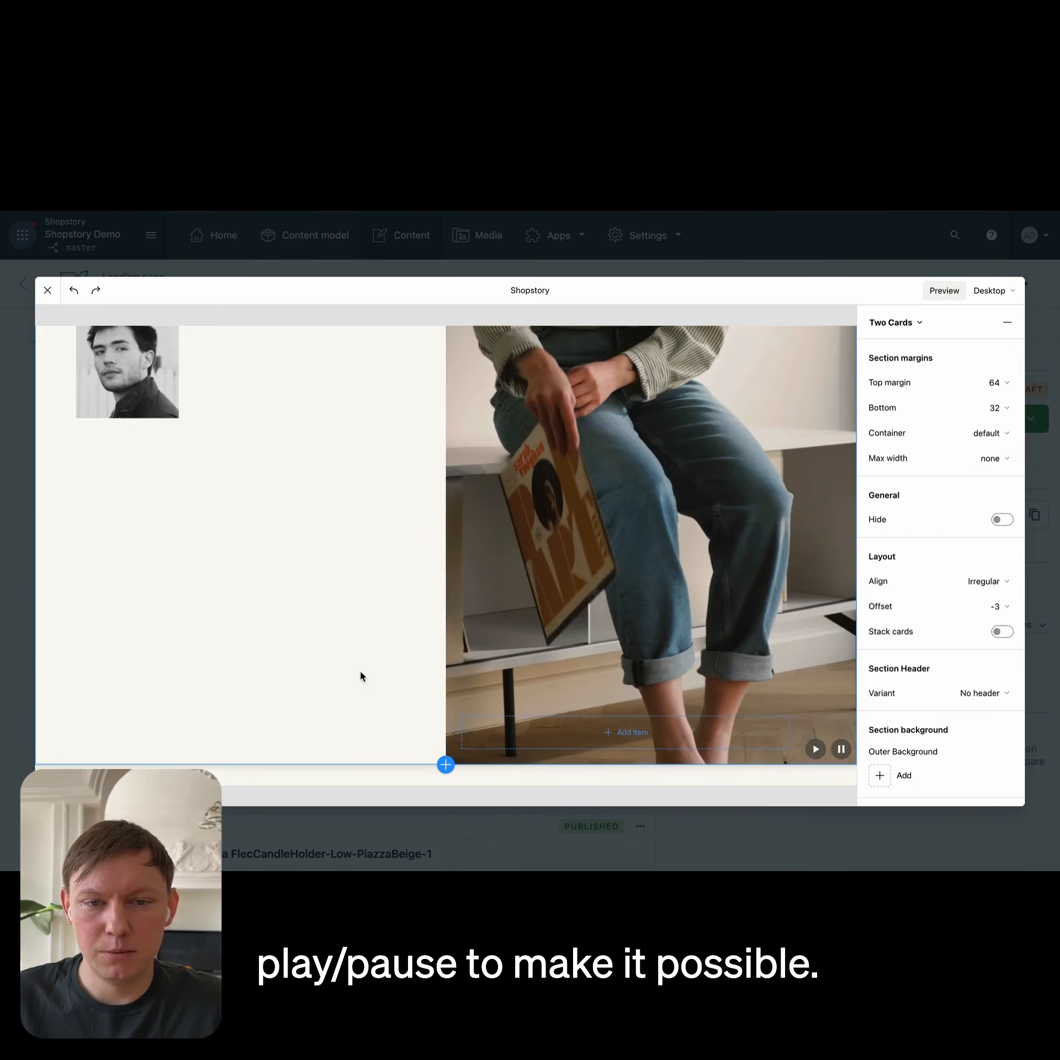
Step: Switch the page to the Mobile view and check the hero banner and New Arrivals sections
scroll(359, 675, up, 10)
scroll(362, 674, up, 10)
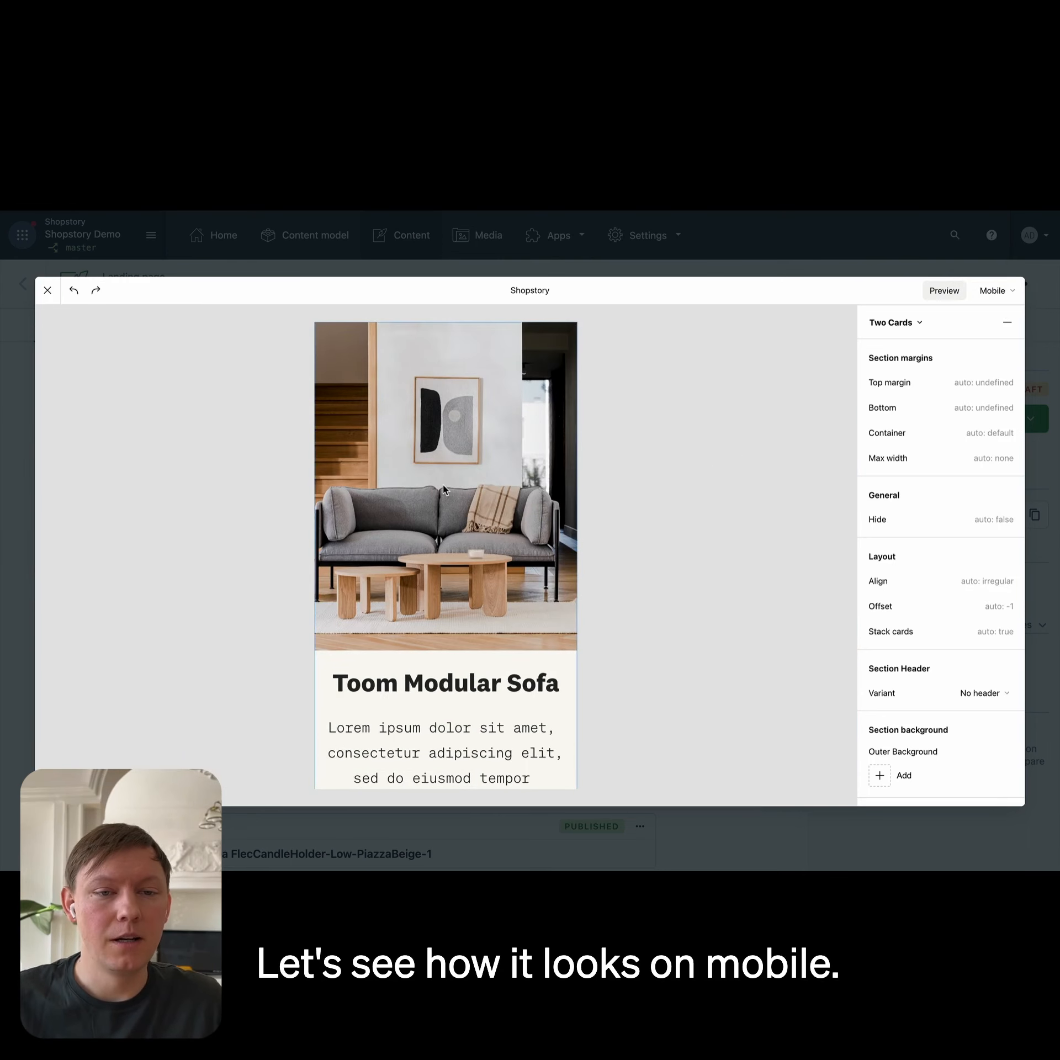
scroll(444, 488, down, 5)
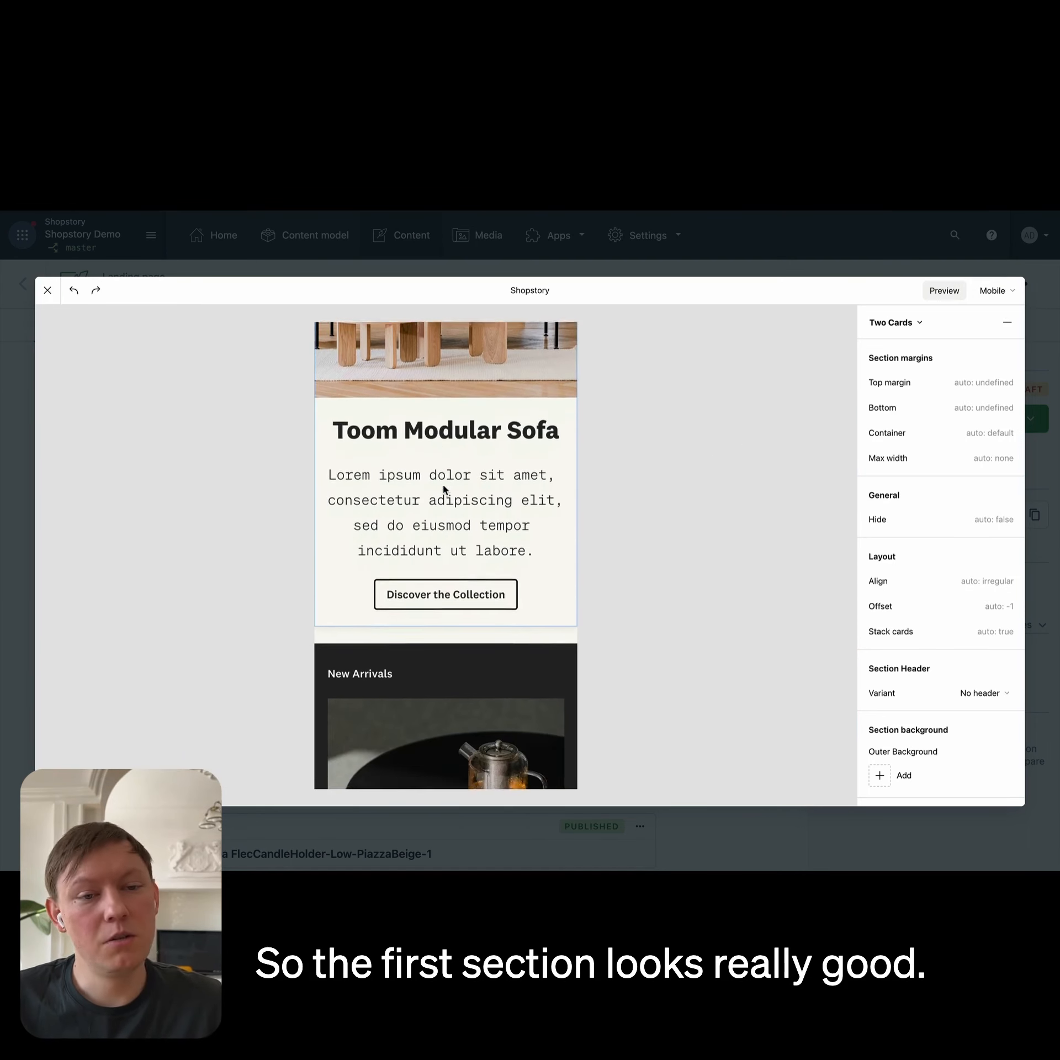
scroll(444, 488, down, 6)
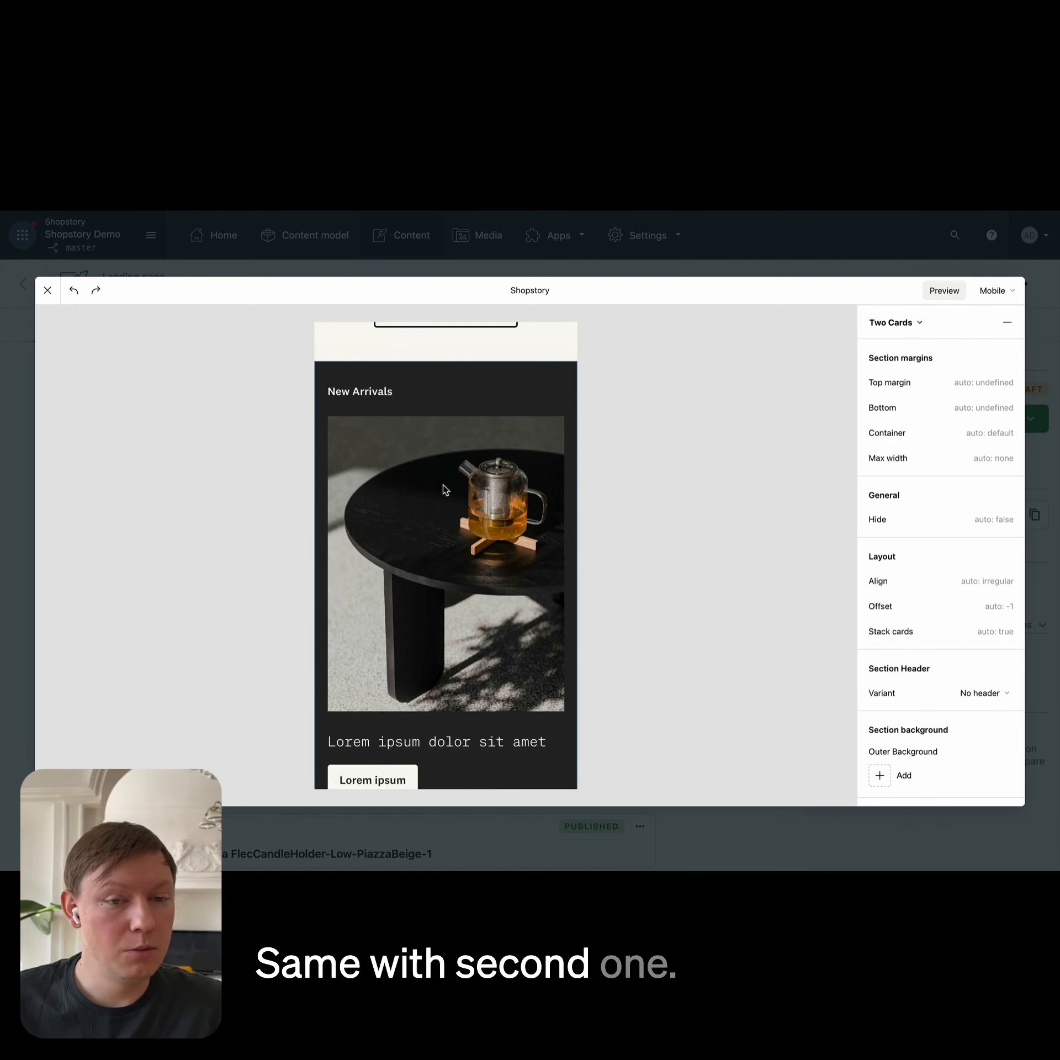
scroll(446, 490, down, 14)
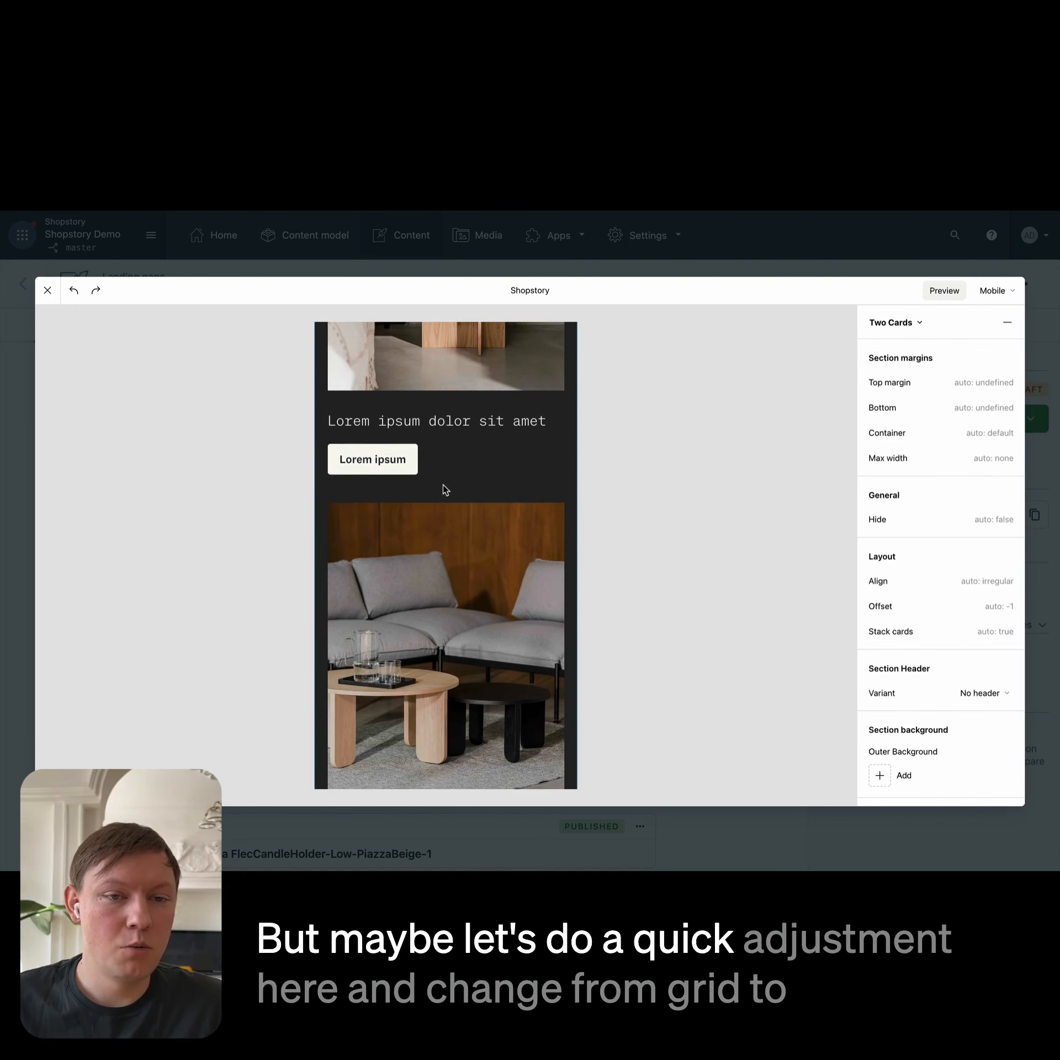
Step: Change the New Arrivals section's variant from Grid to Slider for the Mobile view
scroll(446, 490, up, 16)
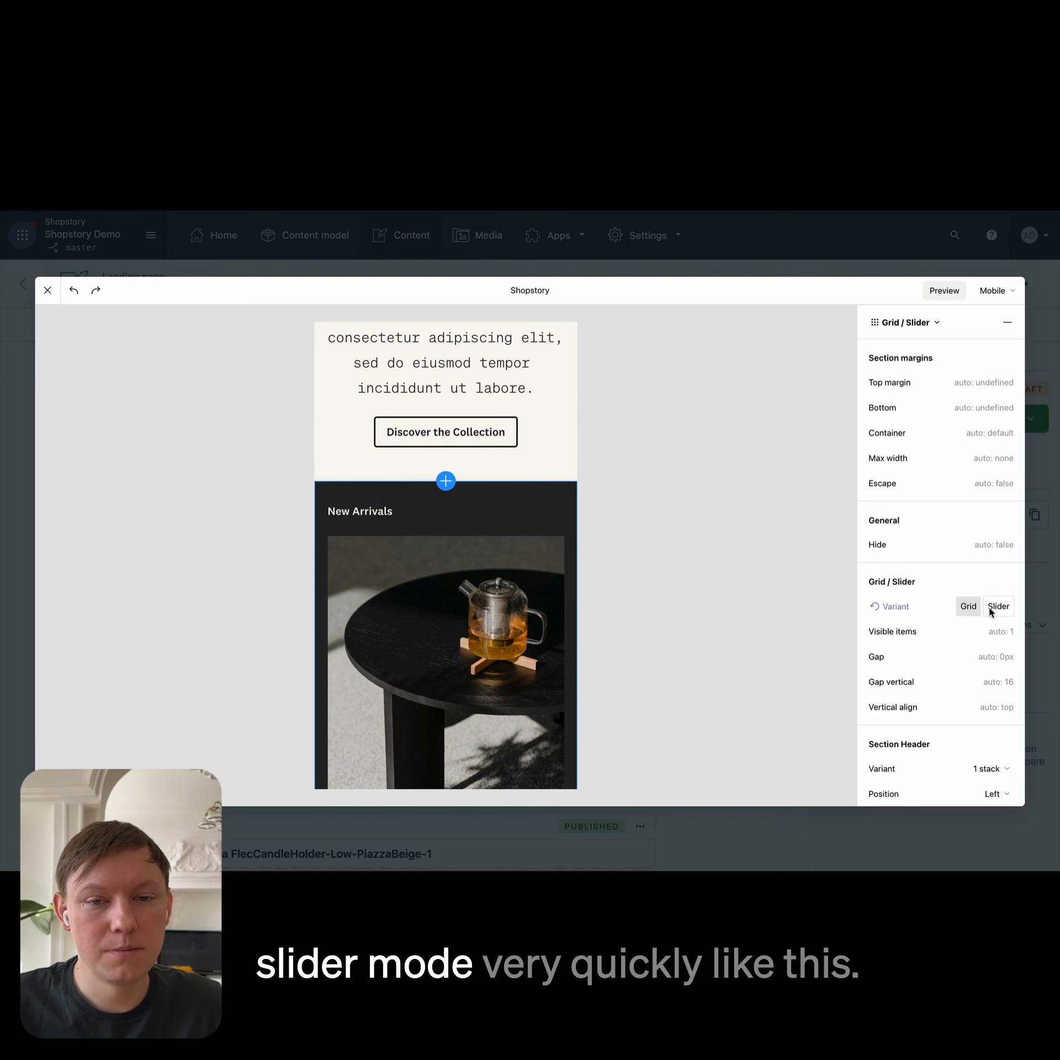
click(997, 609)
scroll(460, 640, down, 2)
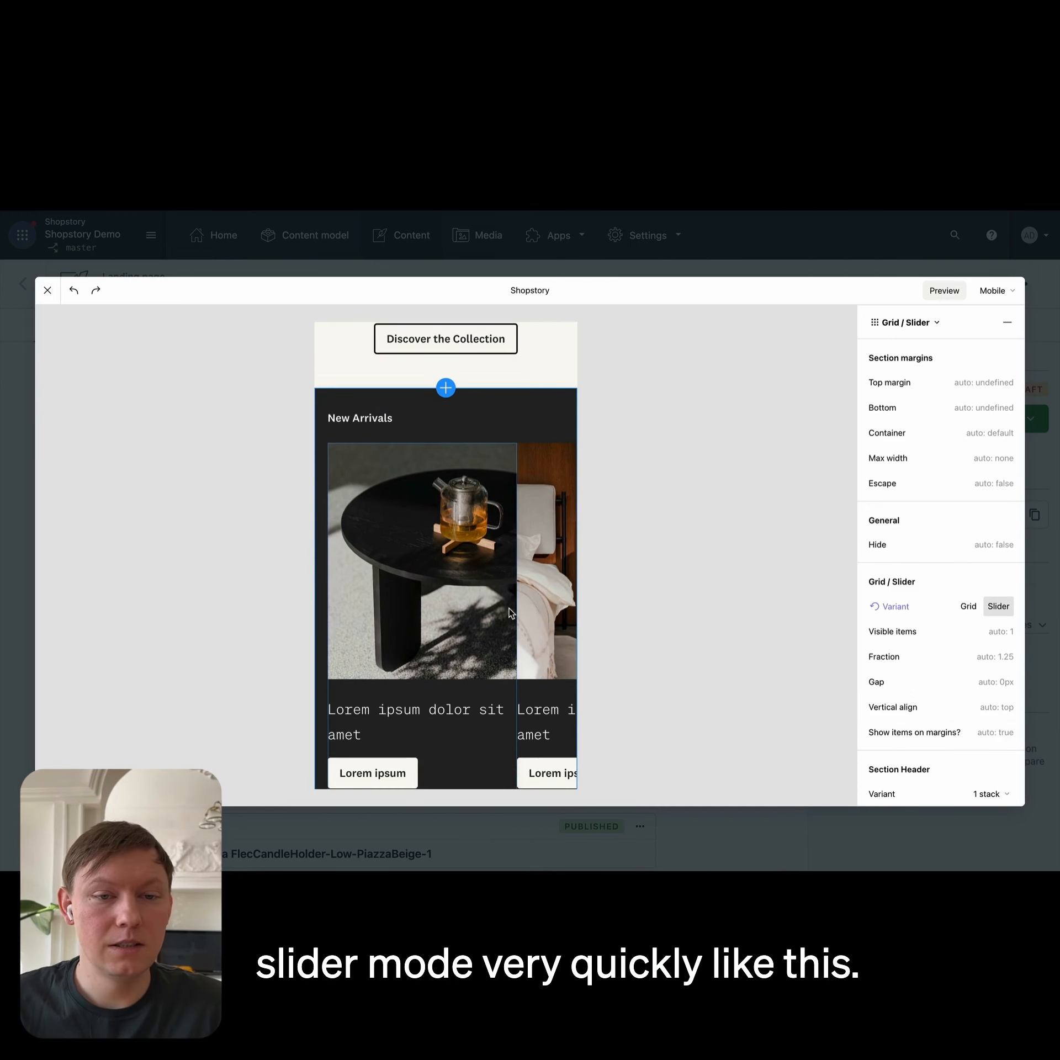
scroll(511, 612, right, 5)
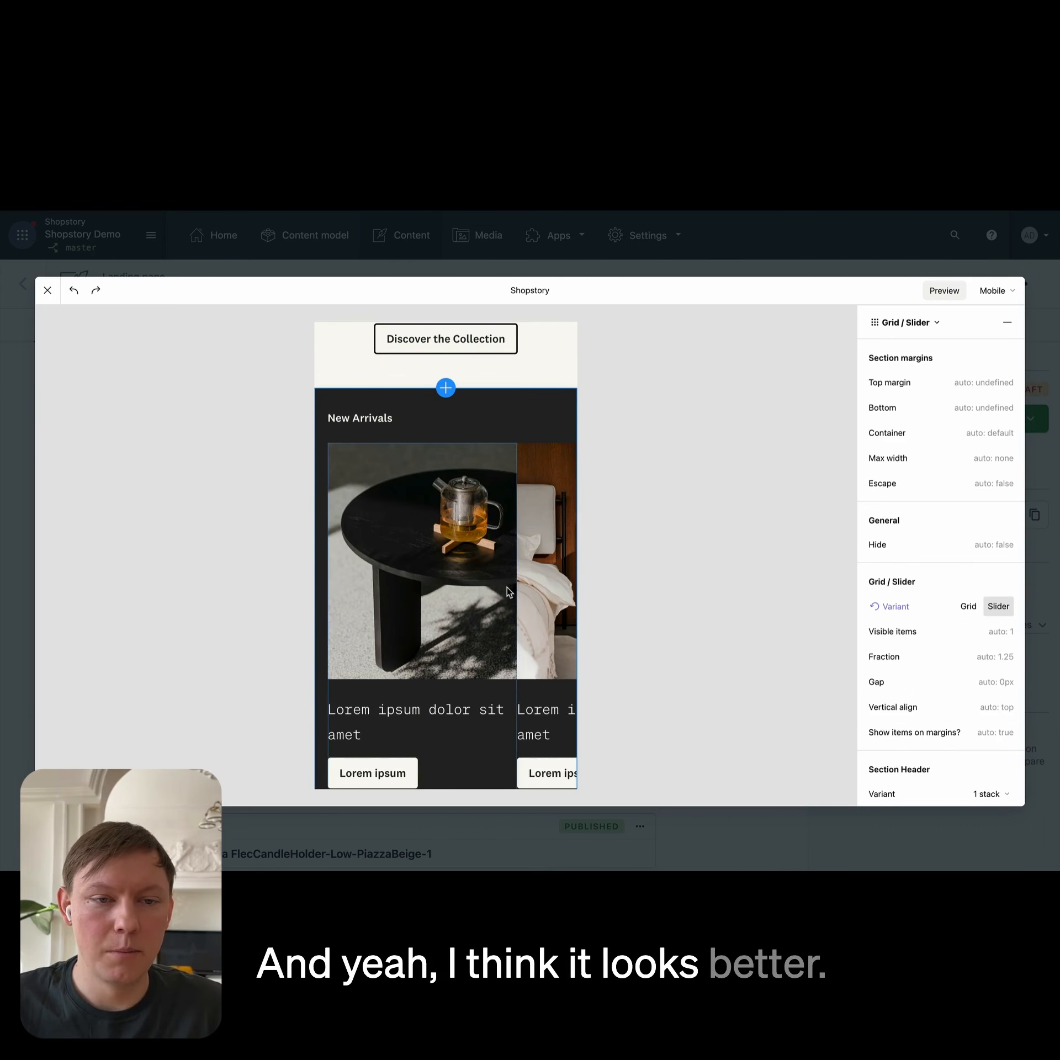
Step: Check the remaining mobile layout, close the visual editor and open the landing page entry's preview
scroll(509, 591, down, 10)
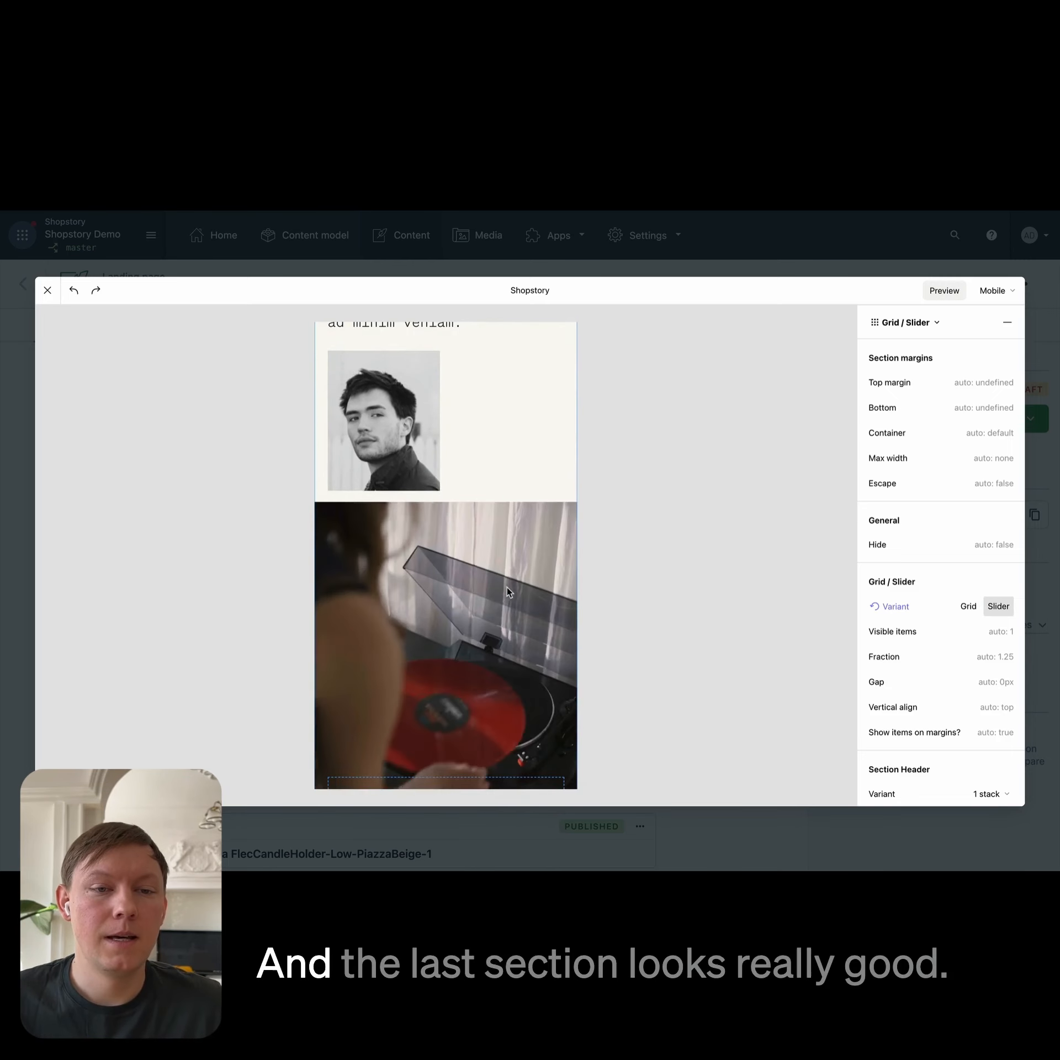
scroll(508, 592, up, 15)
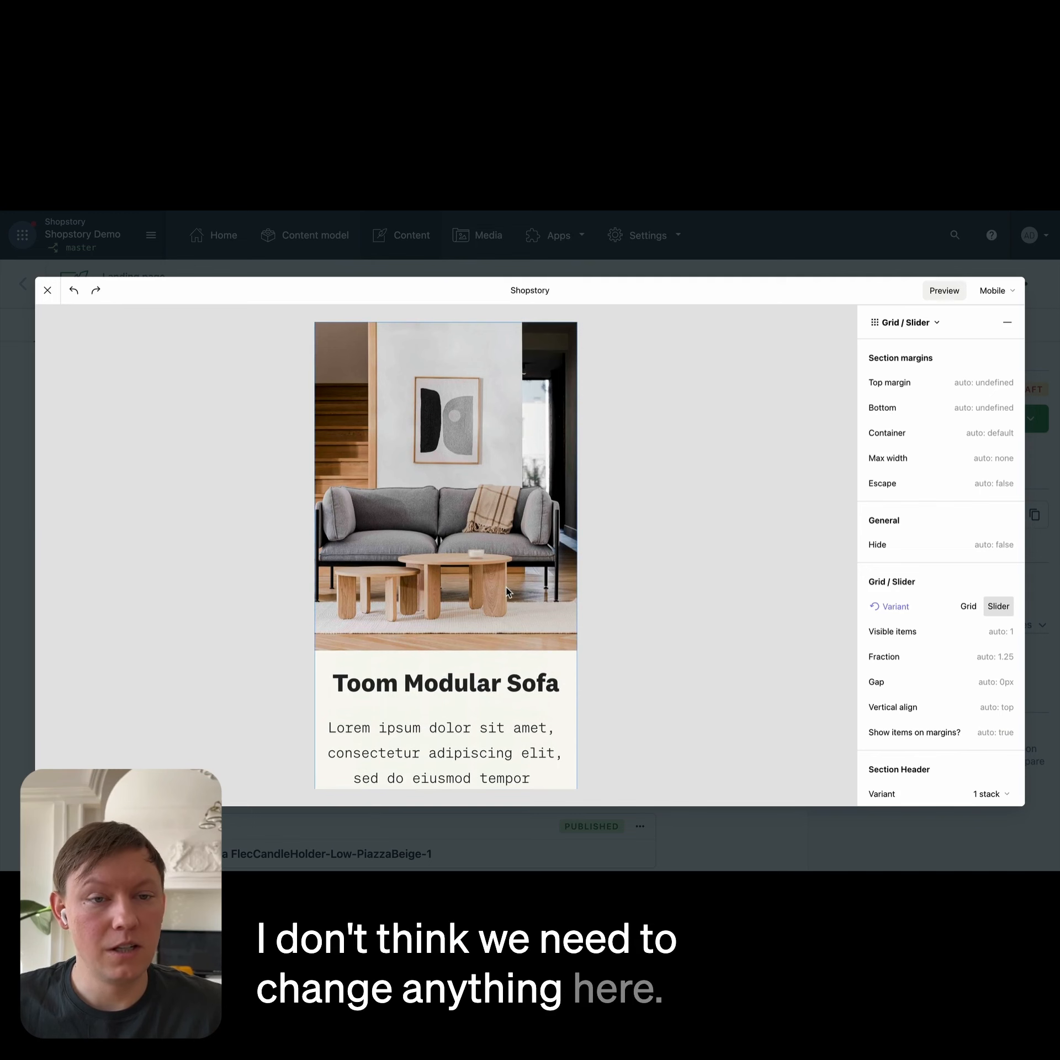
click(47, 289)
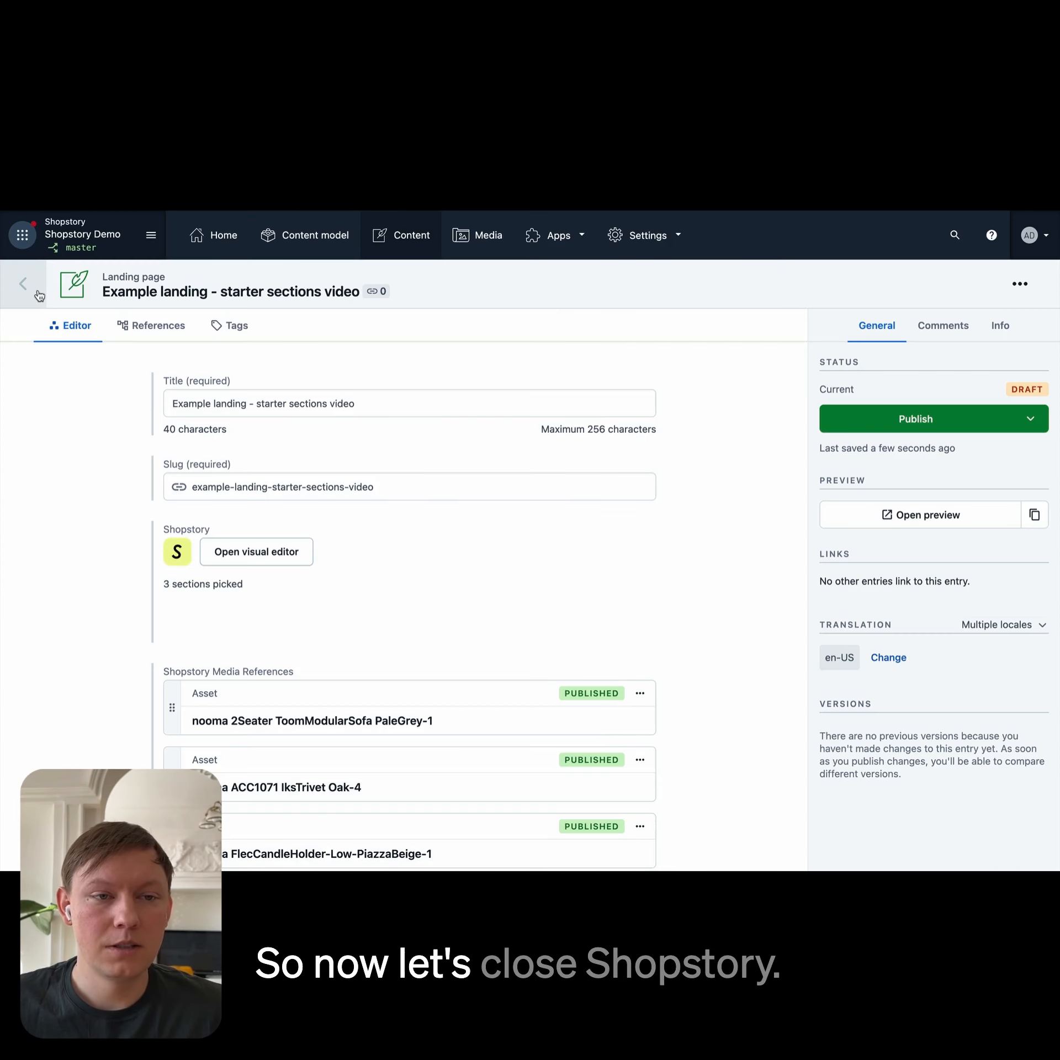
click(896, 516)
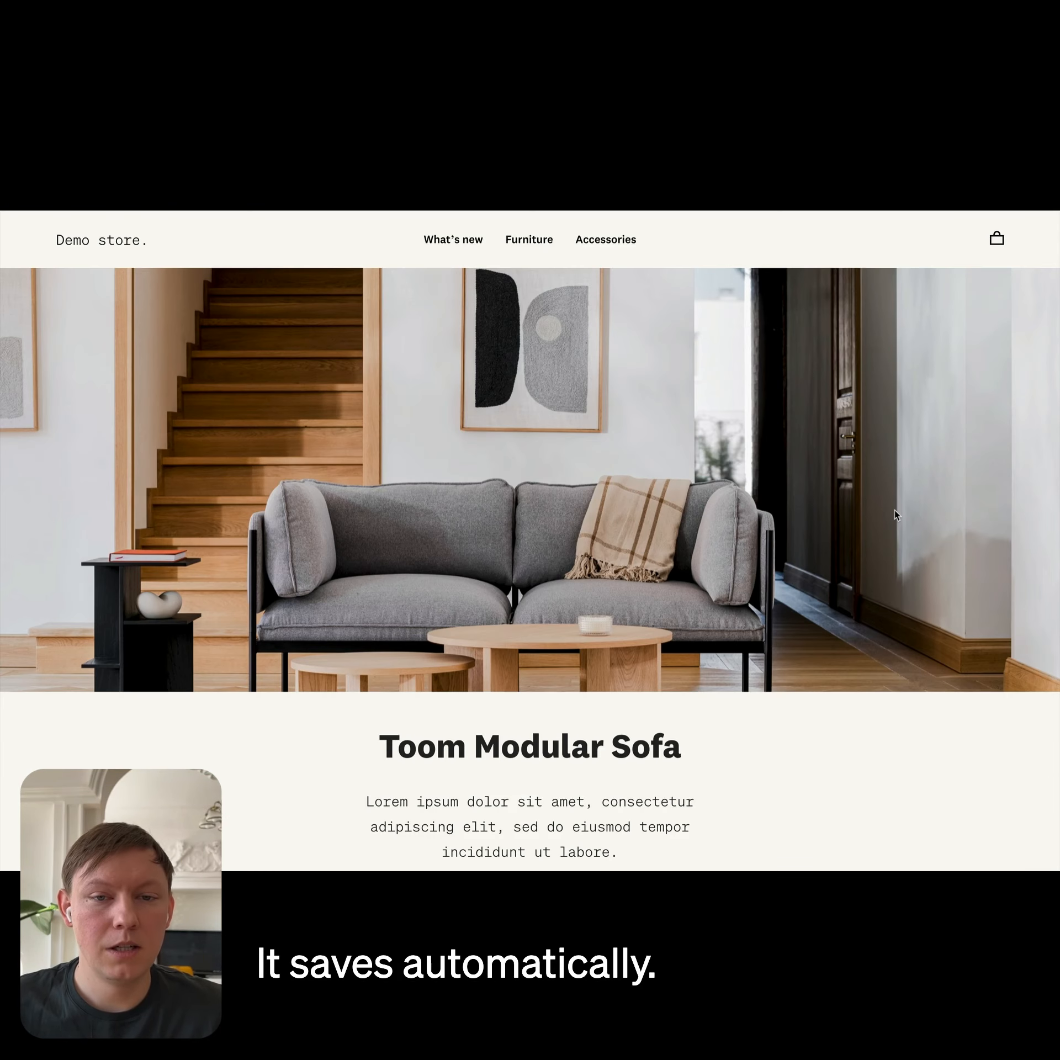
Step: Examine all sections of the previewed landing page and try the pause control on the Two Cards video
scroll(896, 516, down, 10)
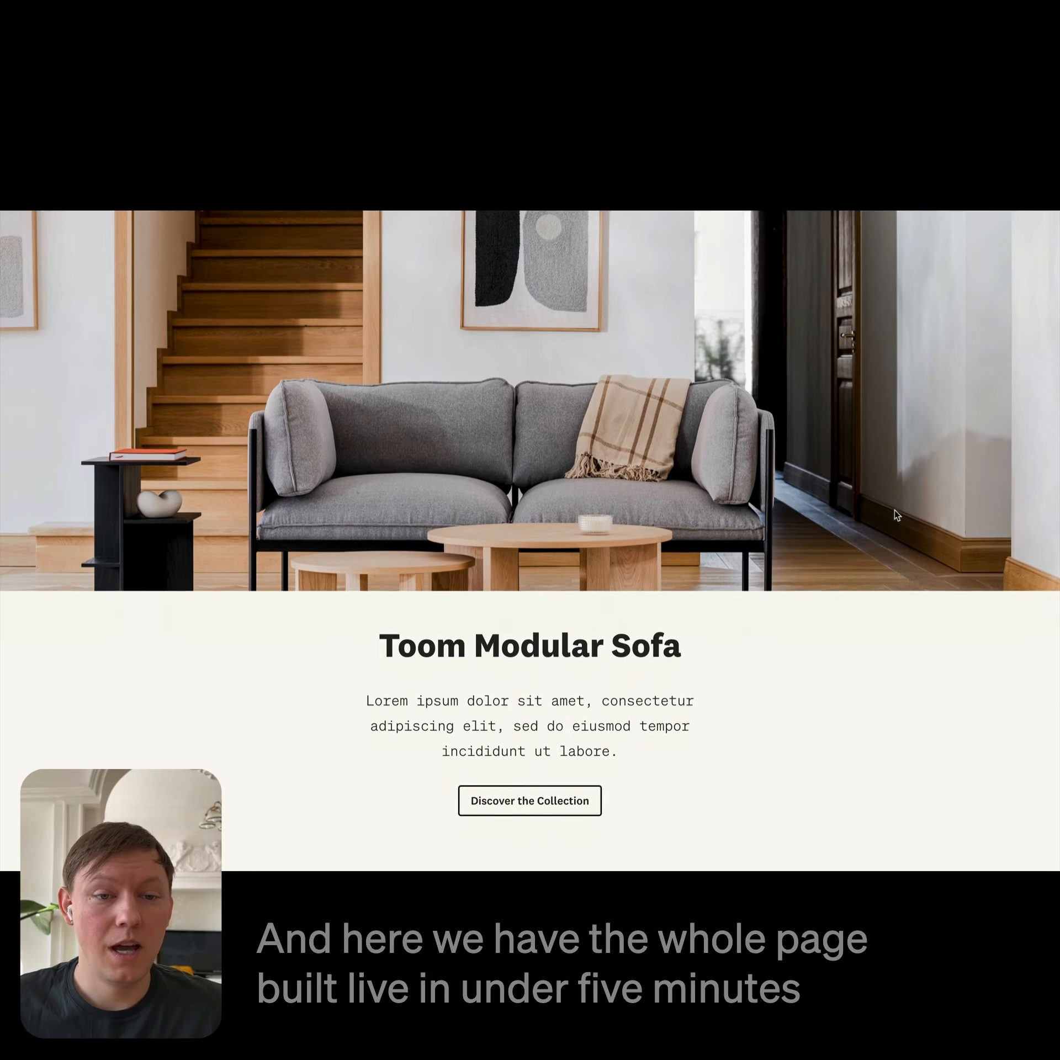
scroll(897, 516, down, 3)
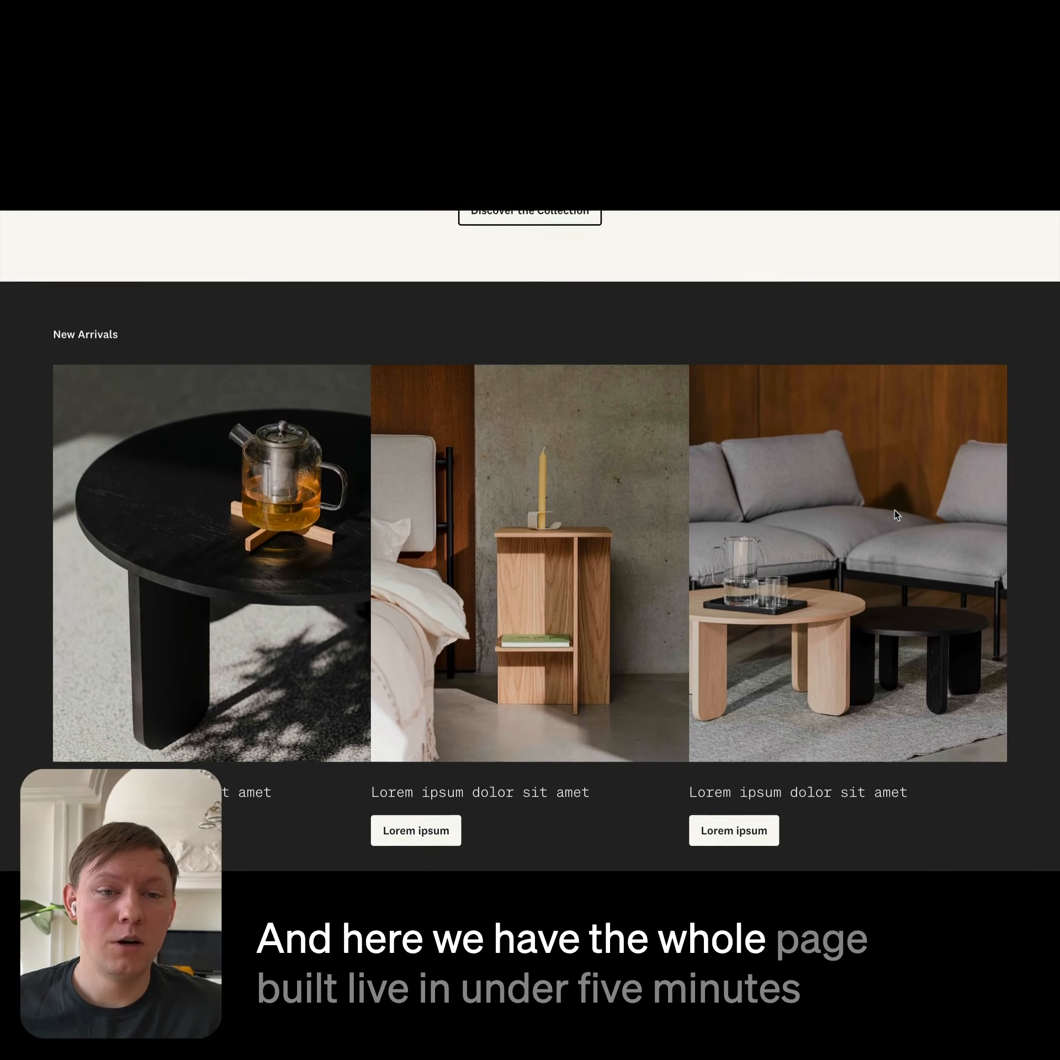
scroll(896, 515, down, 10)
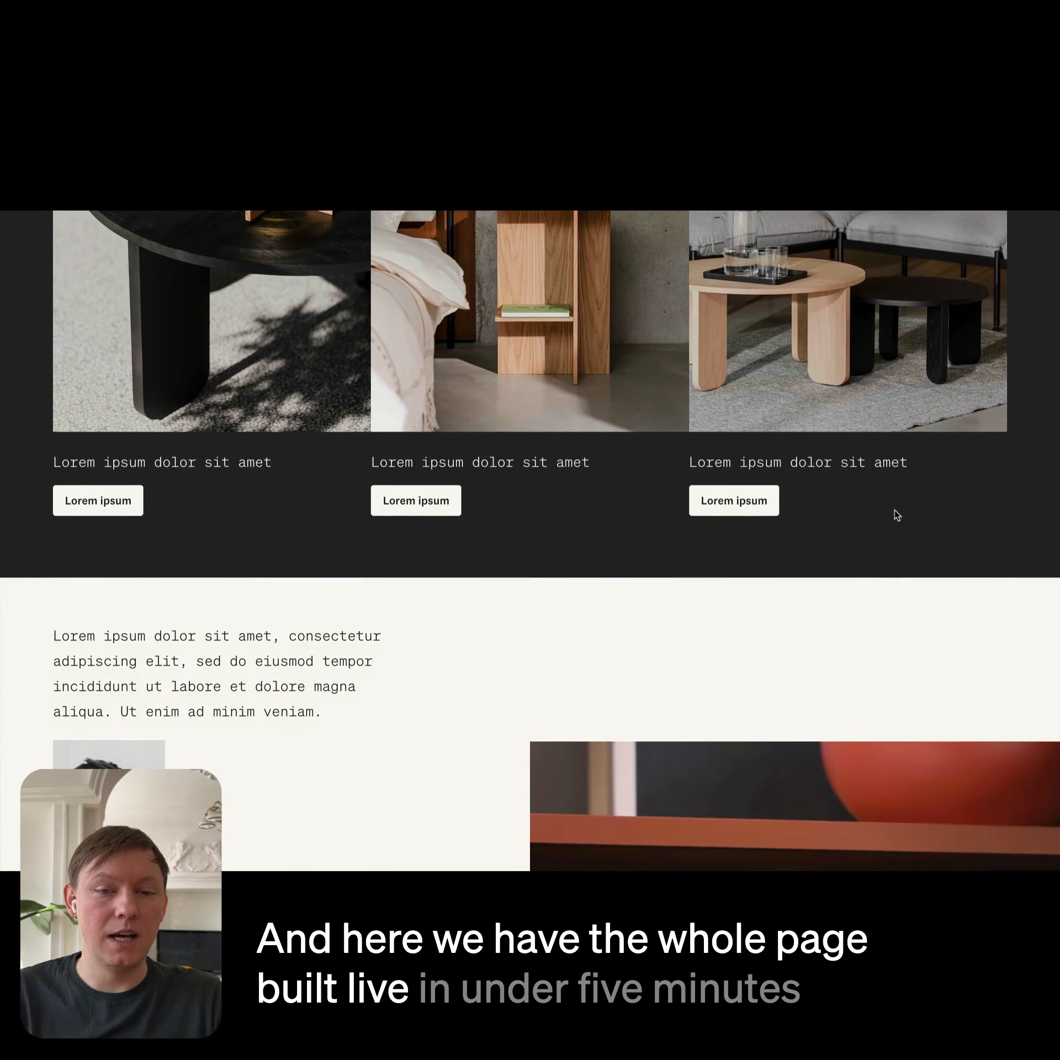
scroll(896, 516, down, 5)
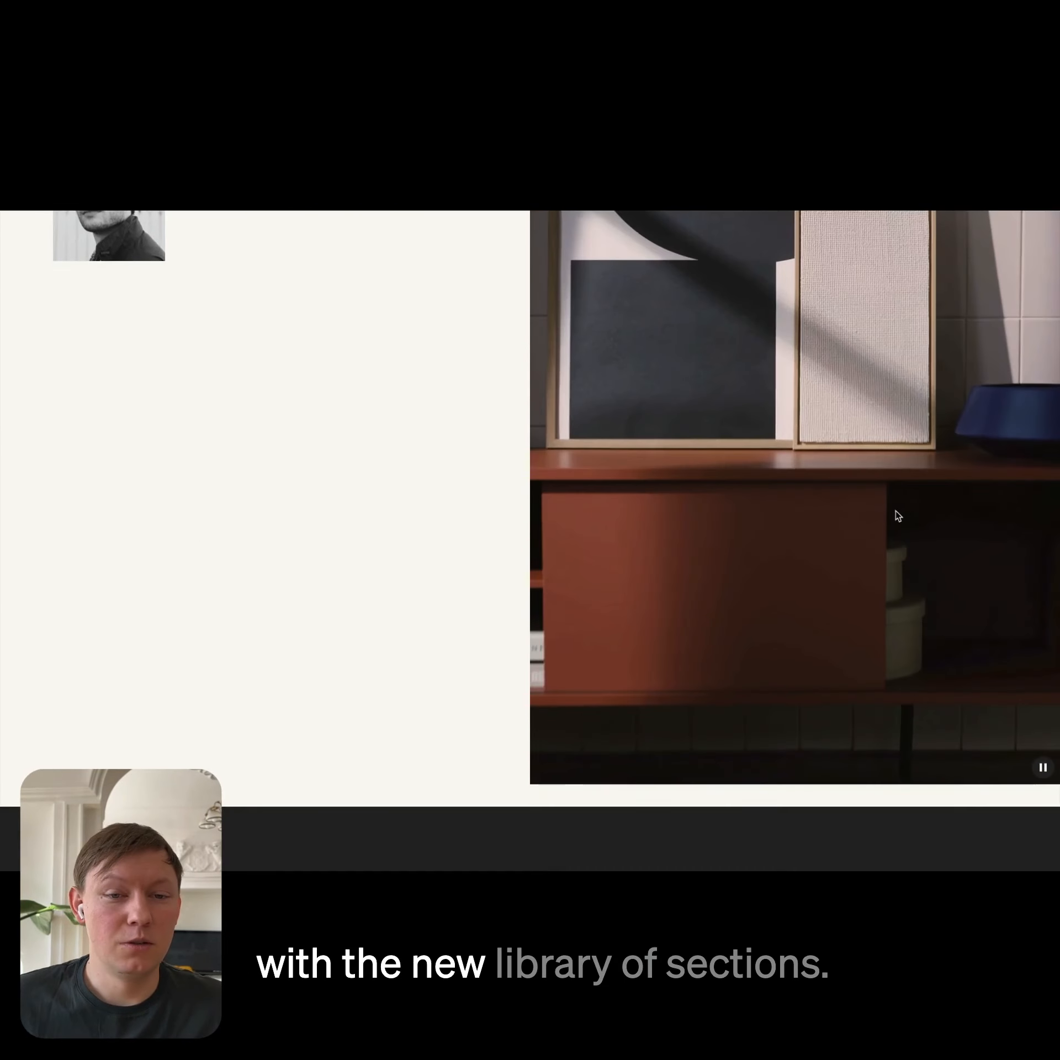
click(1044, 775)
click(1045, 775)
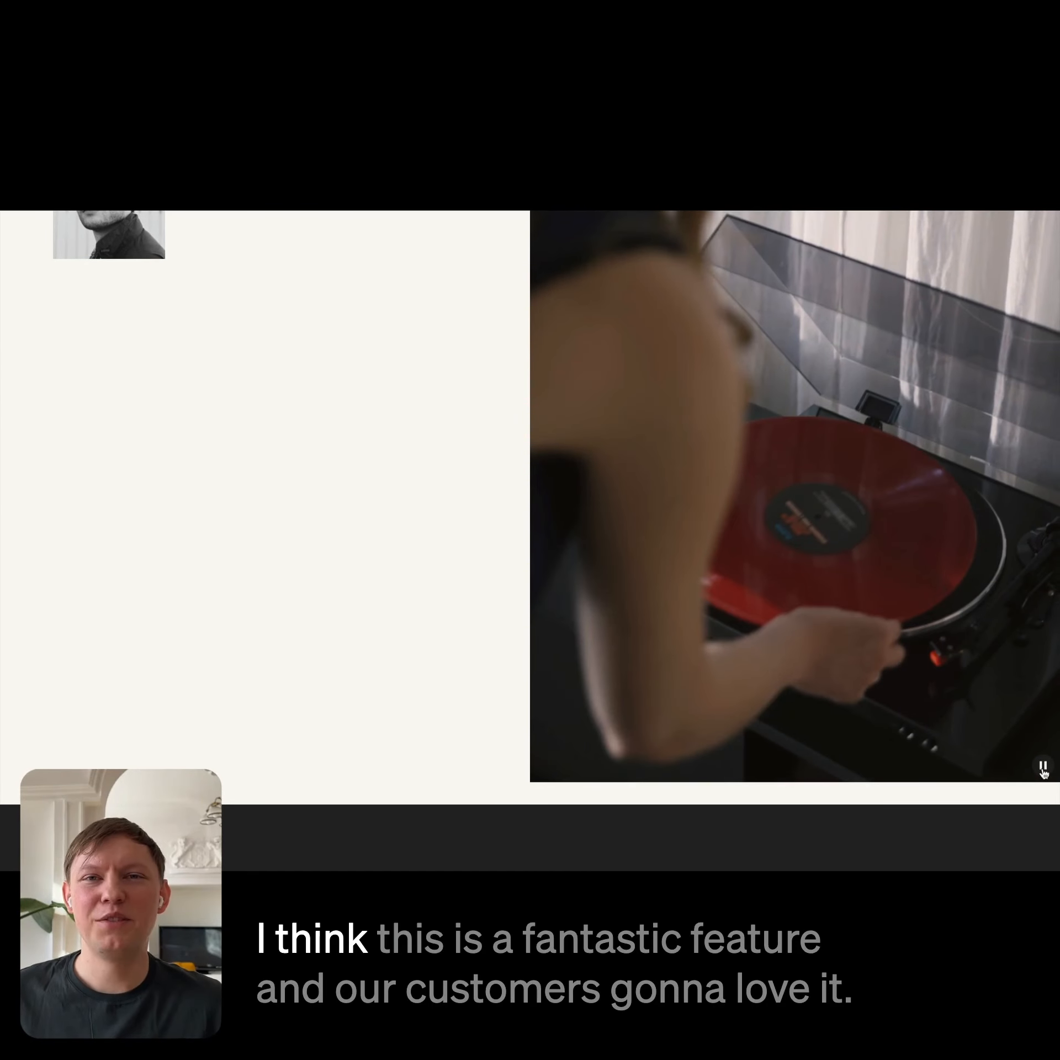
scroll(845, 643, up, 1)
scroll(846, 642, up, 15)
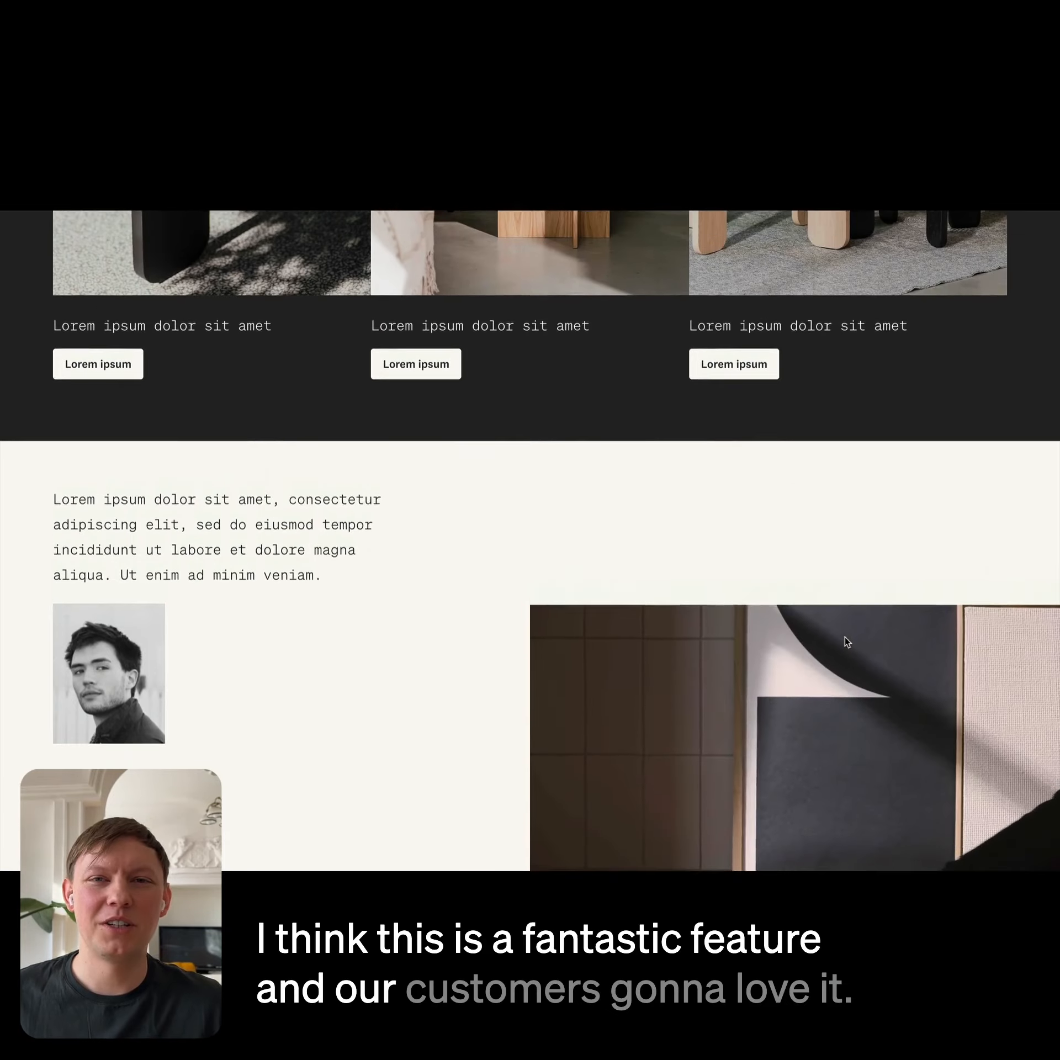
scroll(848, 642, up, 8)
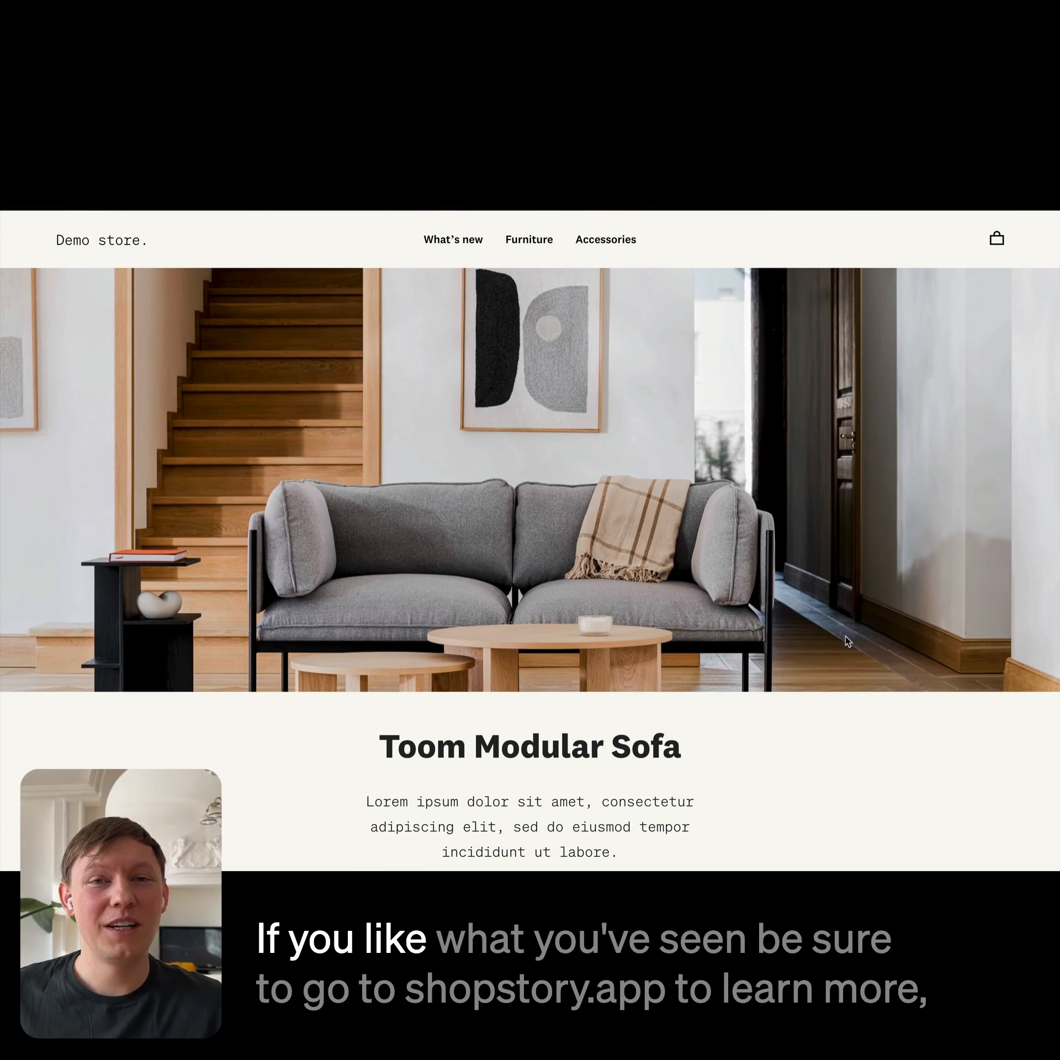